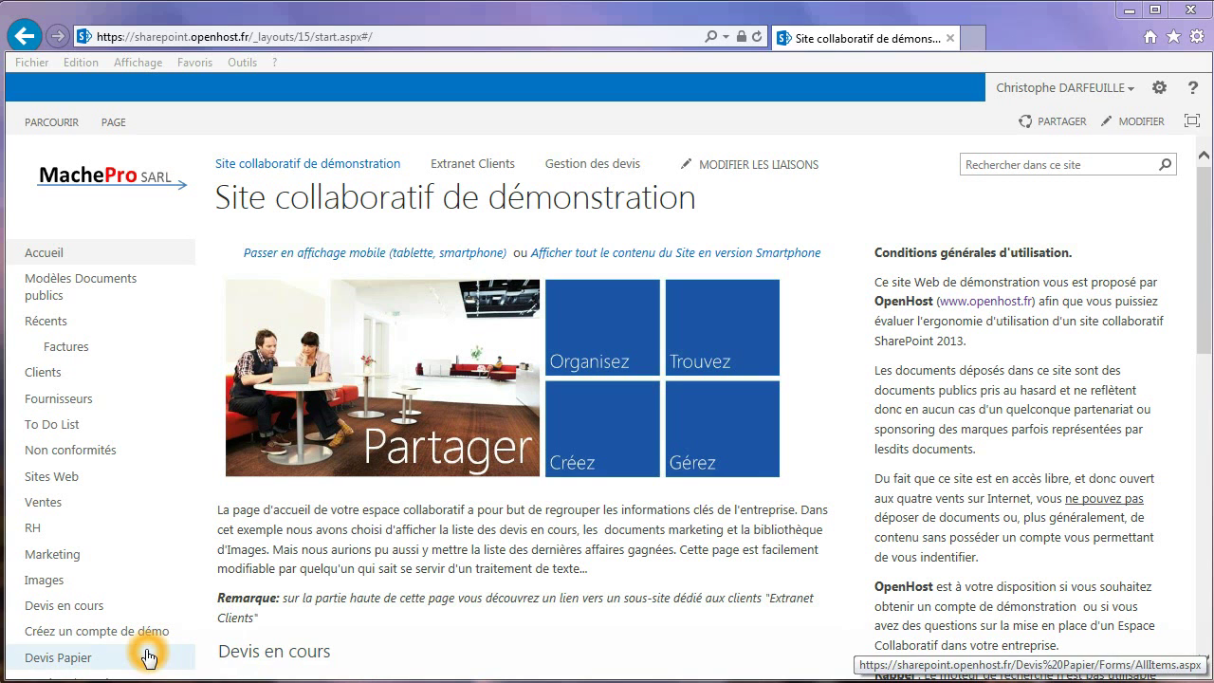
Open the Factures library and examine the invoice's amount, date and payment-date columns
click(65, 348)
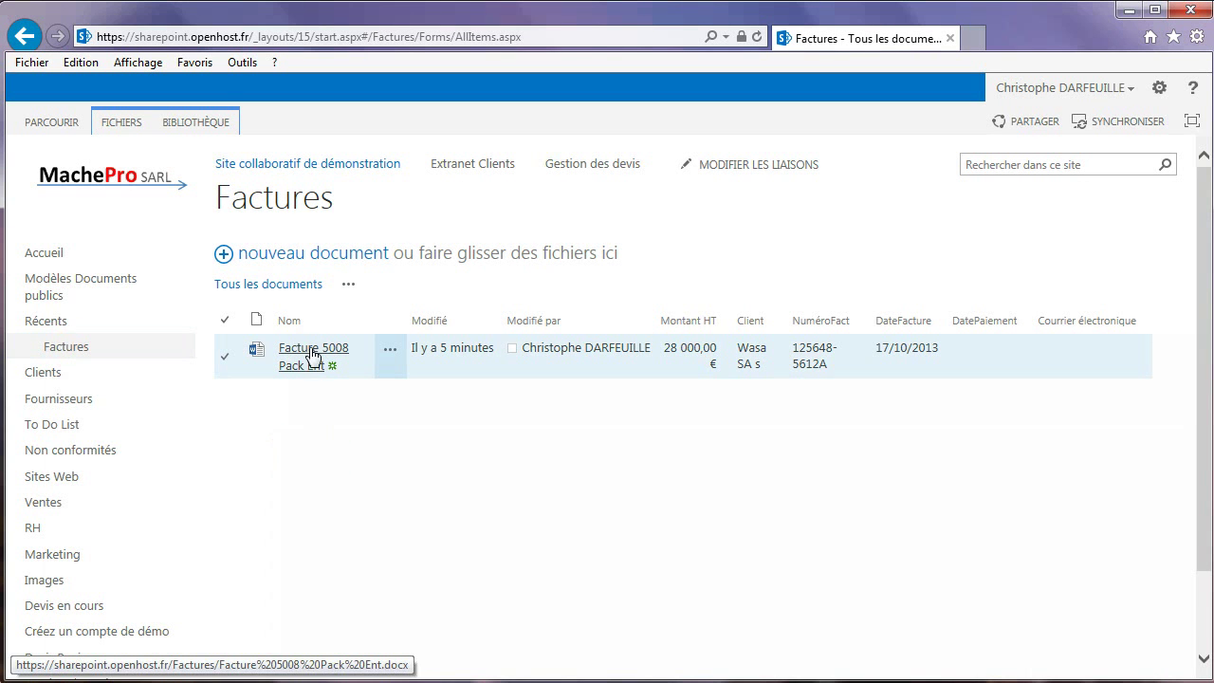
click(693, 360)
click(697, 368)
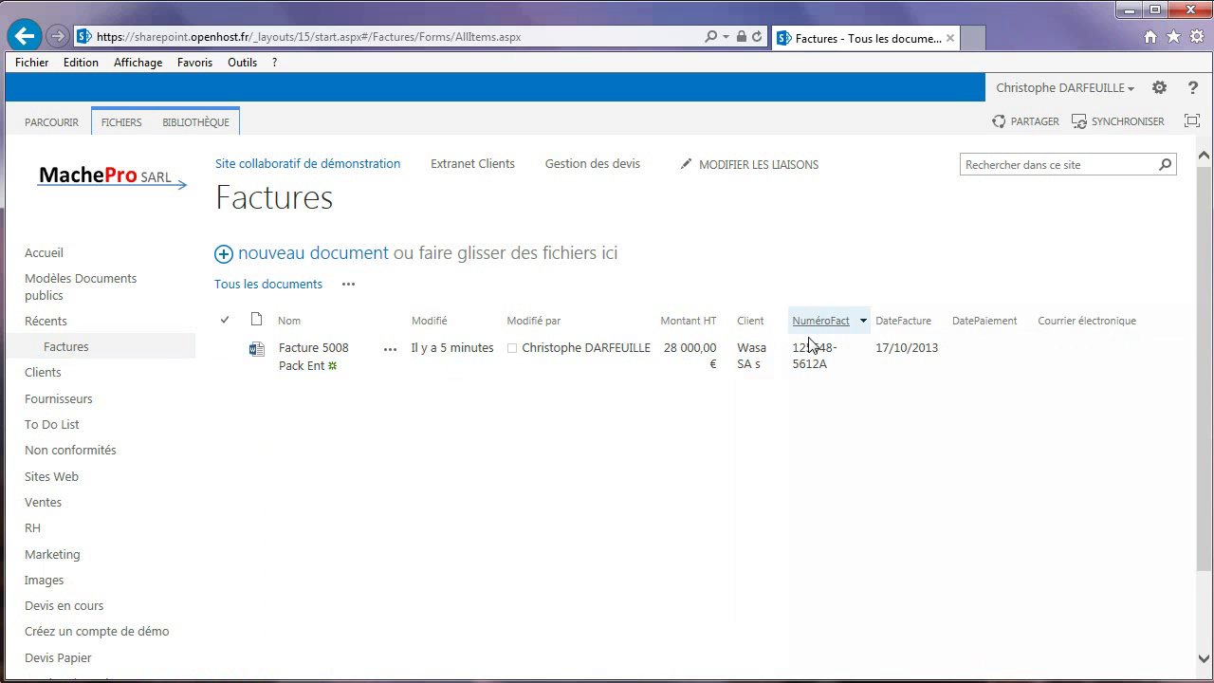
click(886, 351)
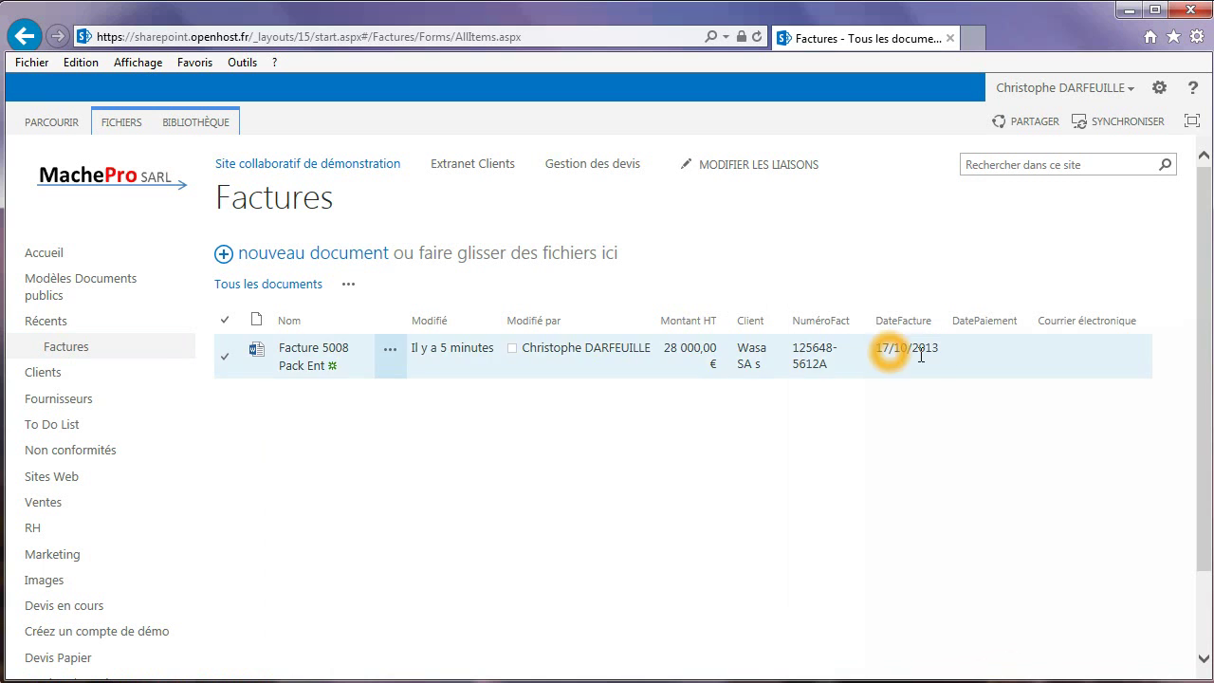
click(985, 327)
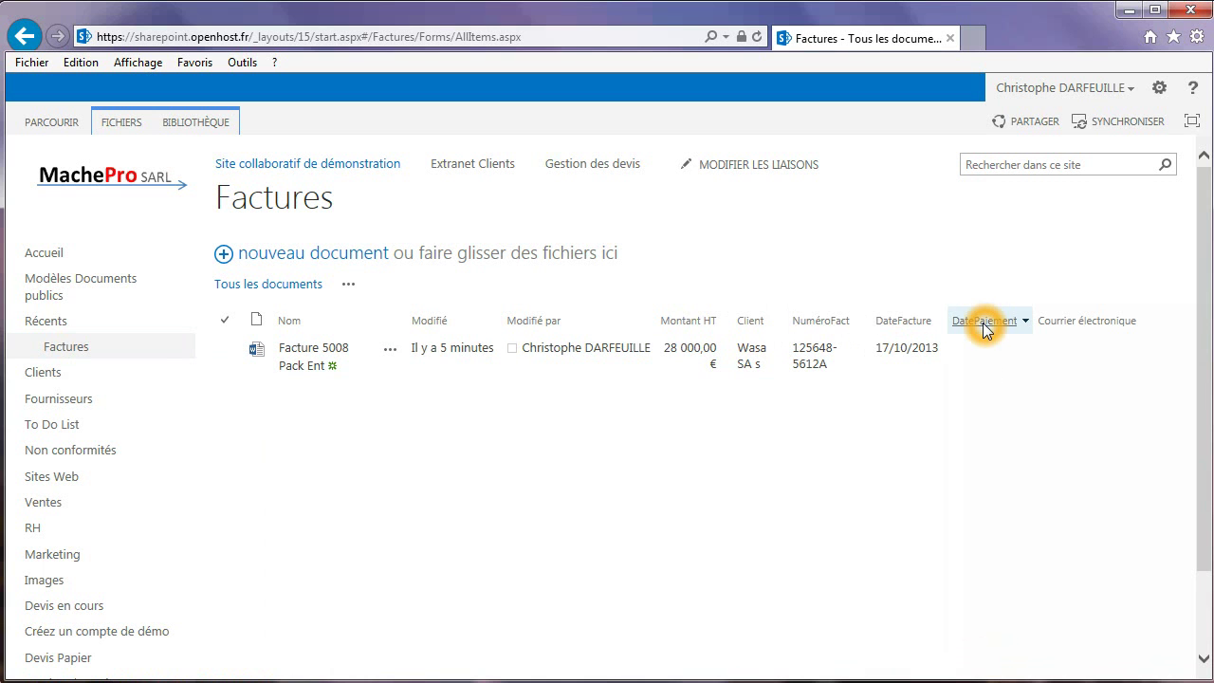
click(981, 356)
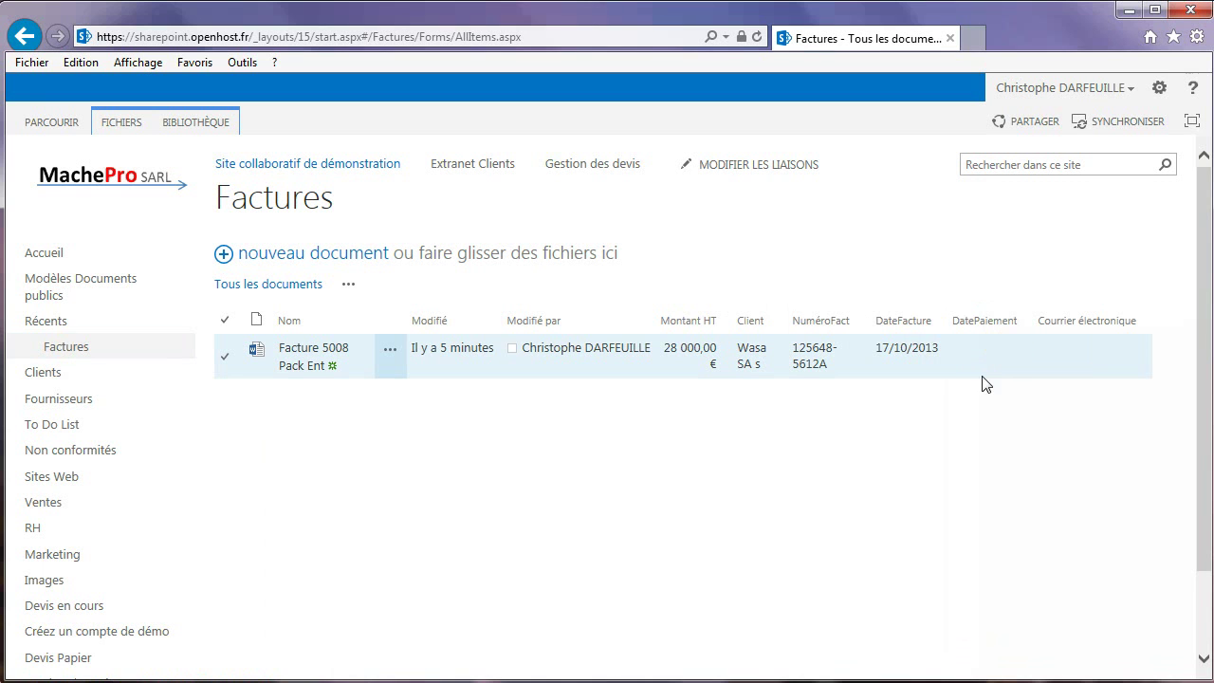
click(982, 327)
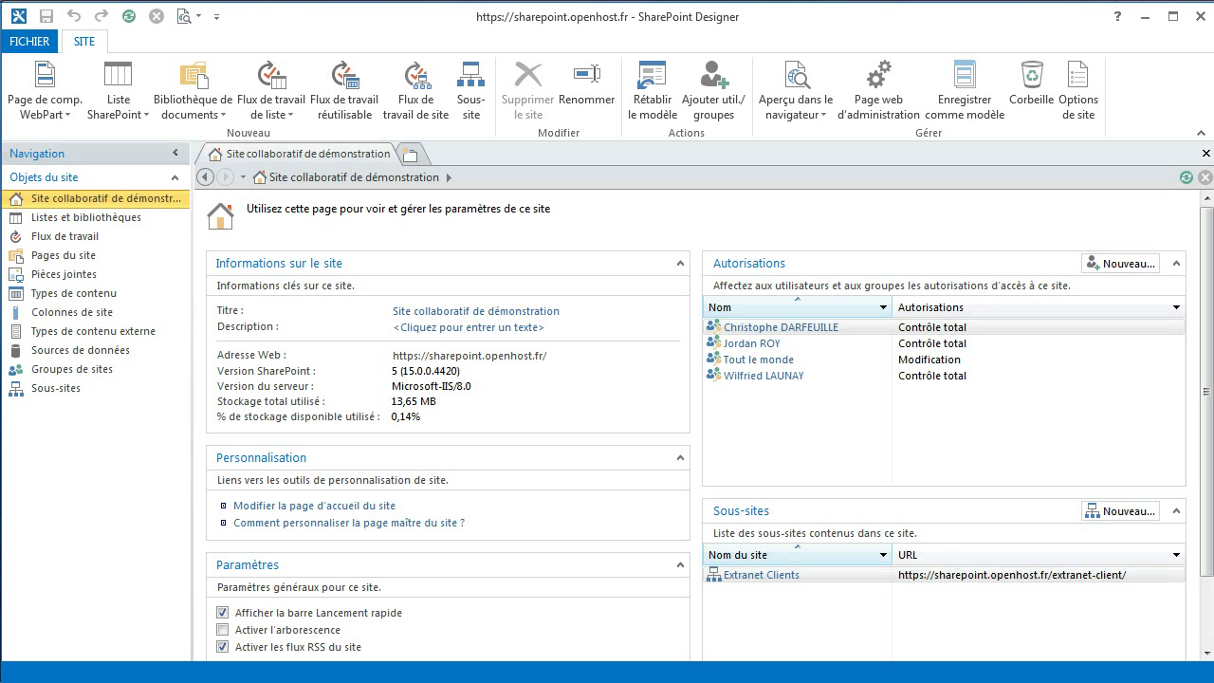
In SharePoint Designer, create a list workflow named WF-Facture-Payee for the Factures library
click(52, 243)
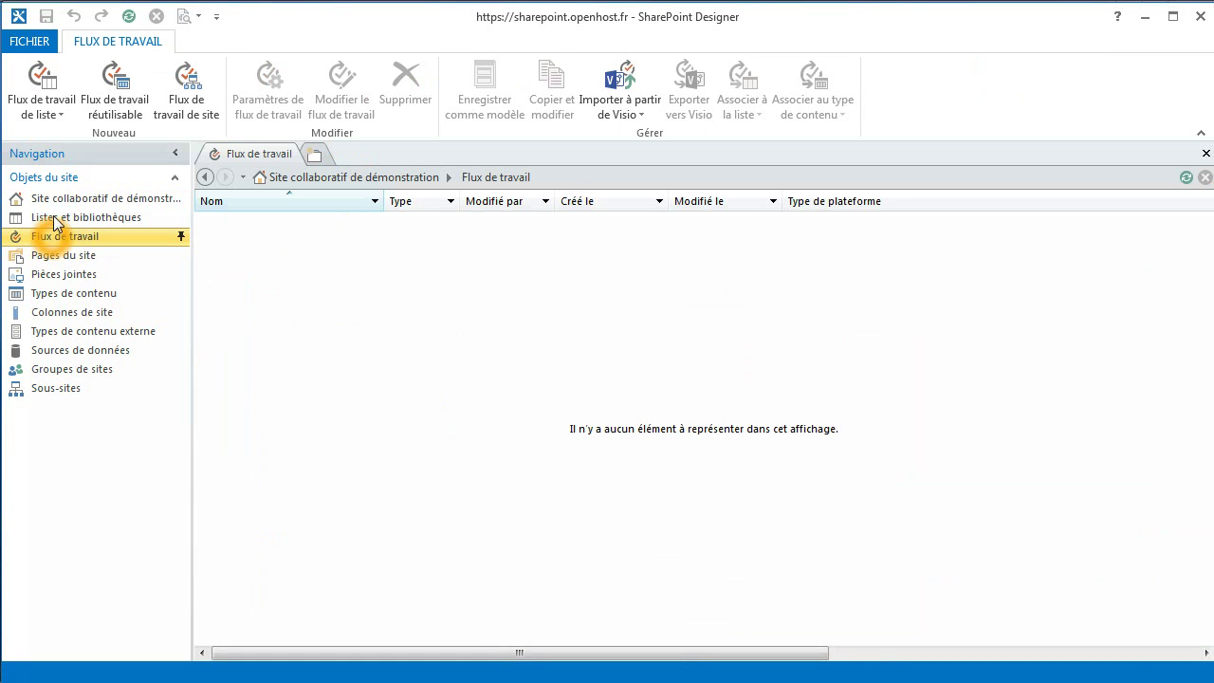
click(54, 113)
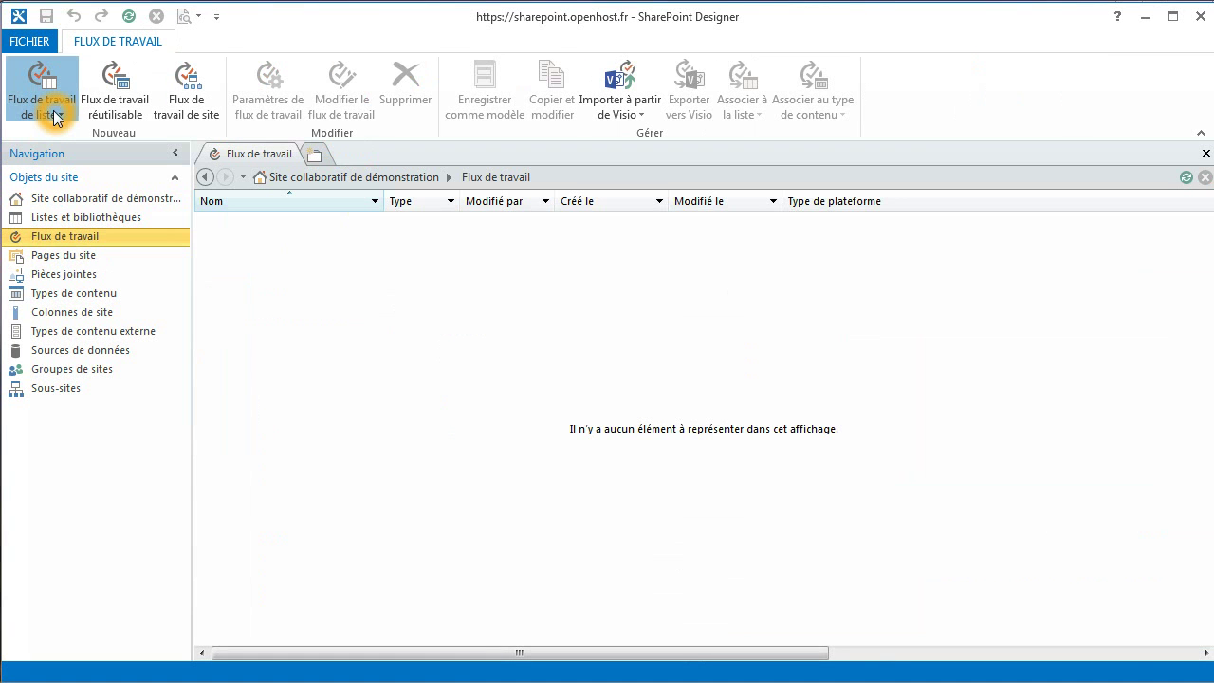
click(57, 302)
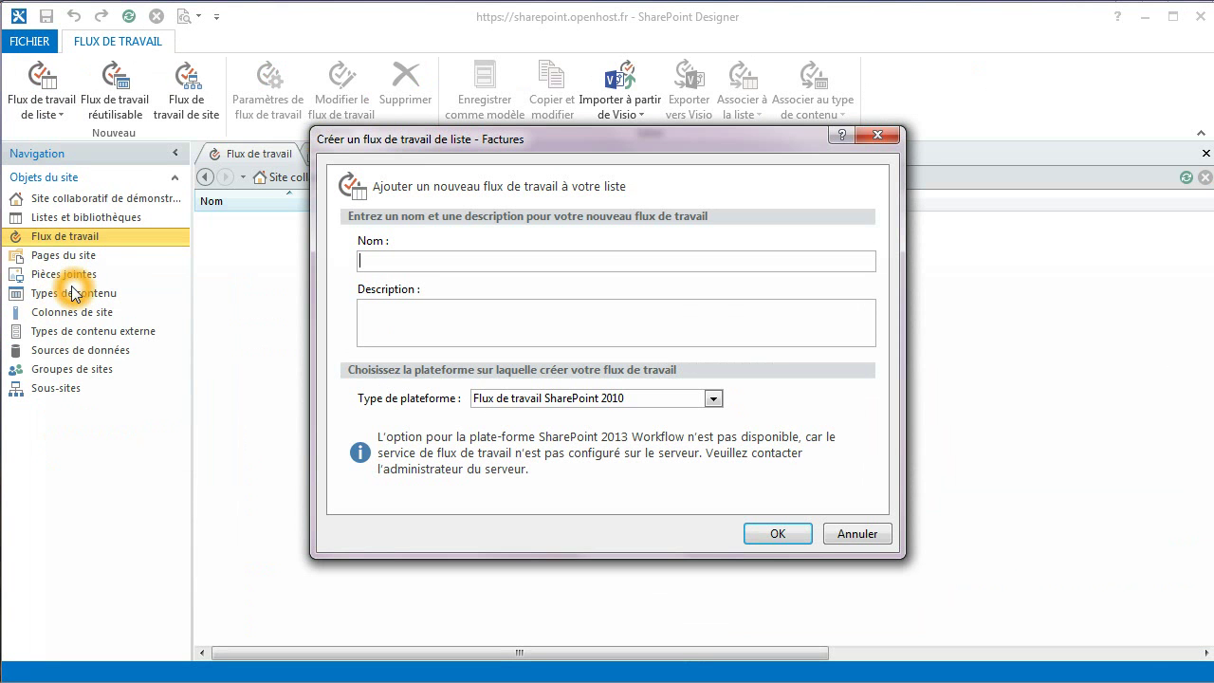
text(WF-Da)
double_click(408, 260)
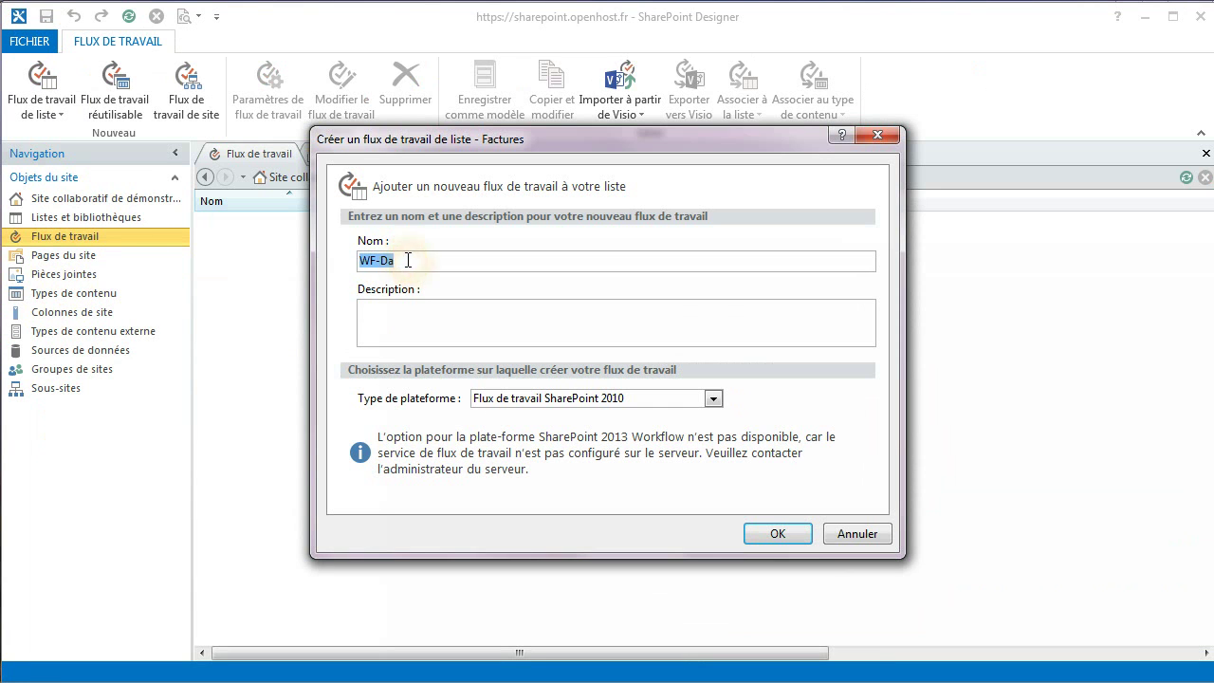
click(442, 260)
key(BackSpace)
key(BackSpace)
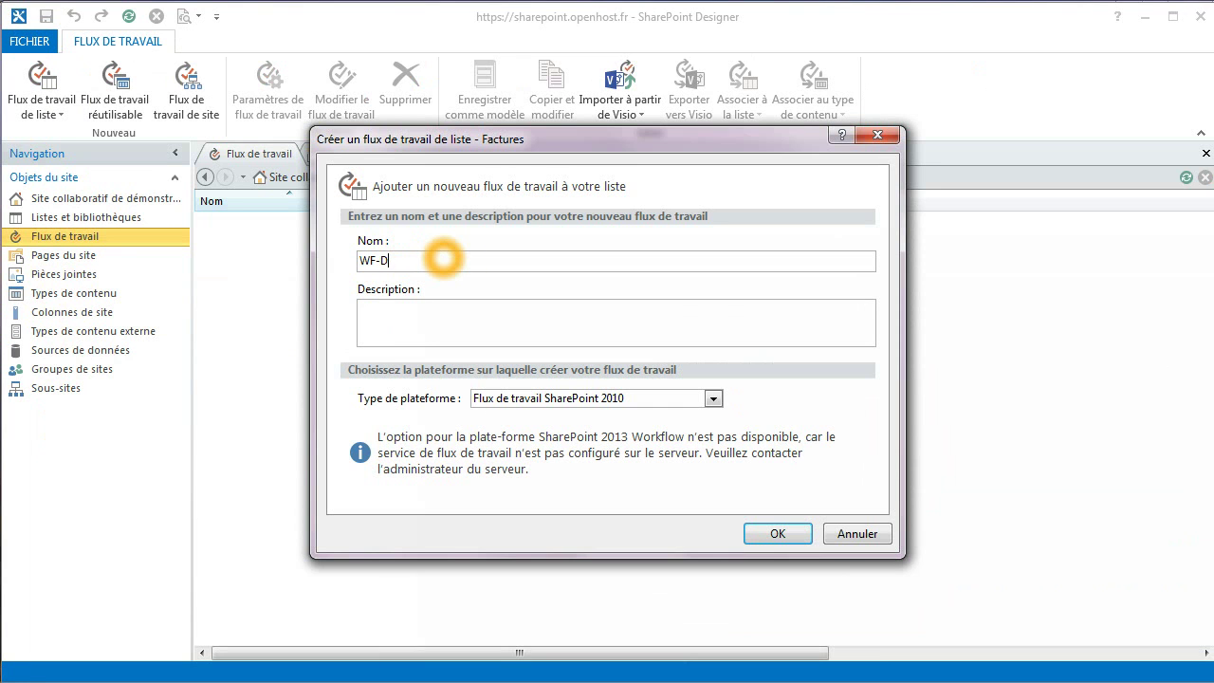
text(Facture-Payee)
click(778, 533)
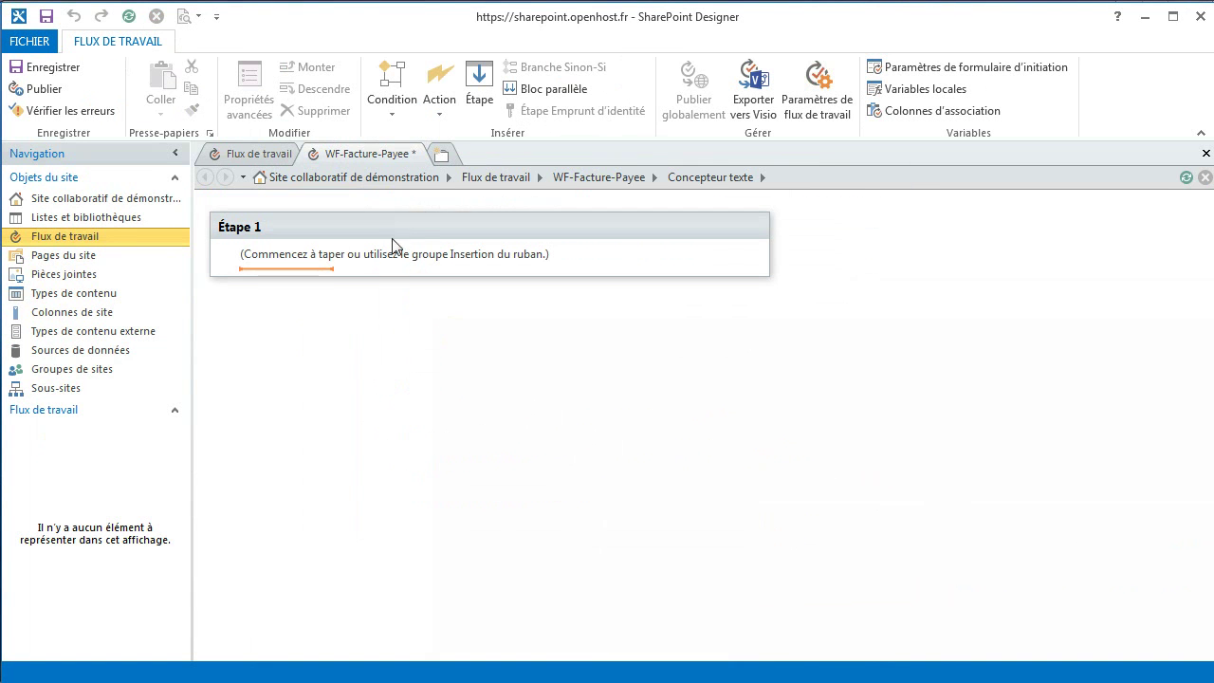
Add a log-to-history action to Étape 1 and start its message with "La date de paiement vaut:"
click(442, 118)
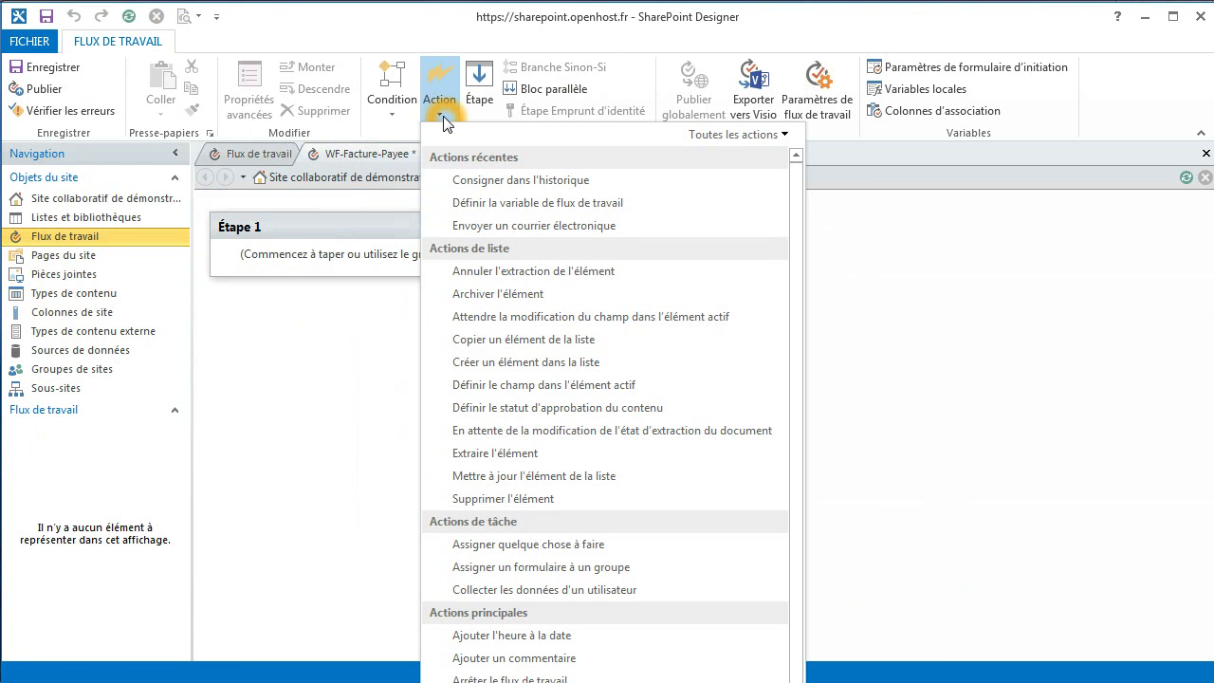
click(490, 184)
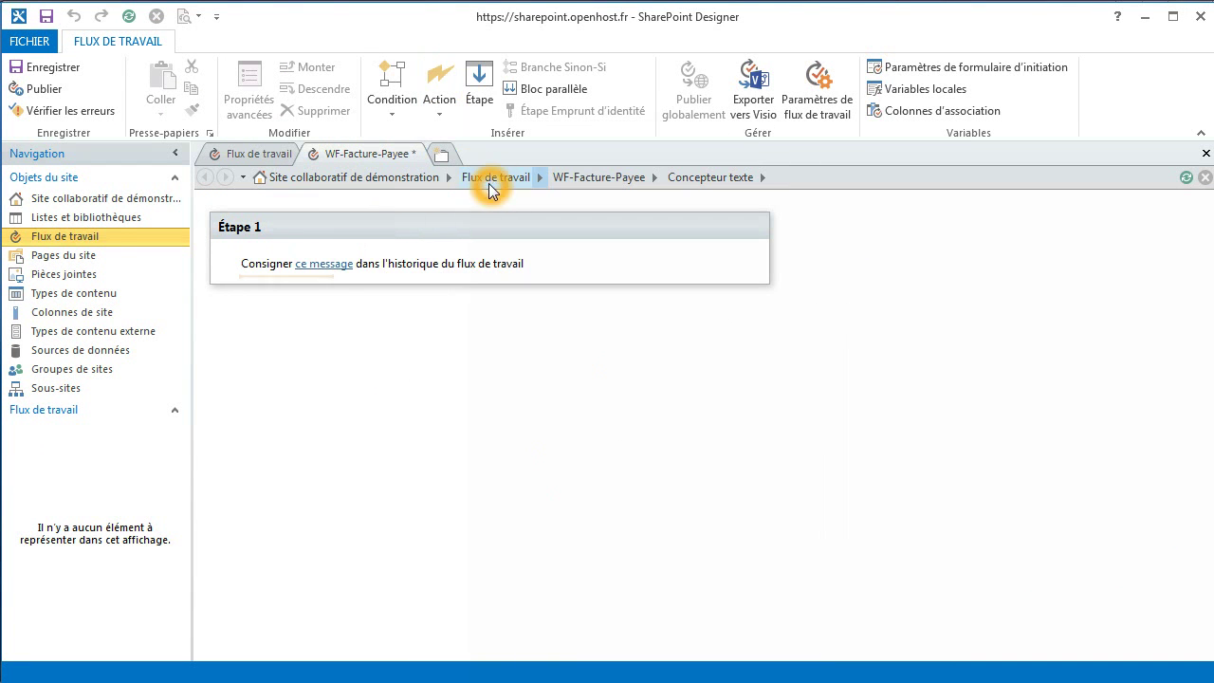
click(338, 268)
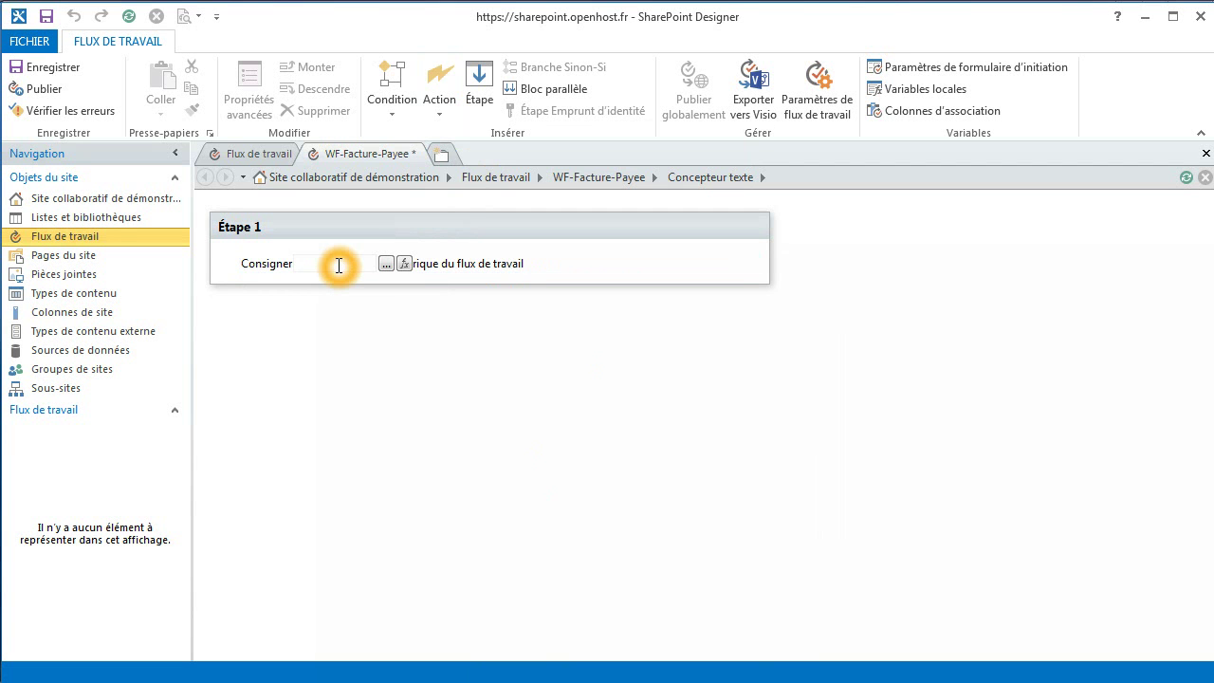
click(386, 264)
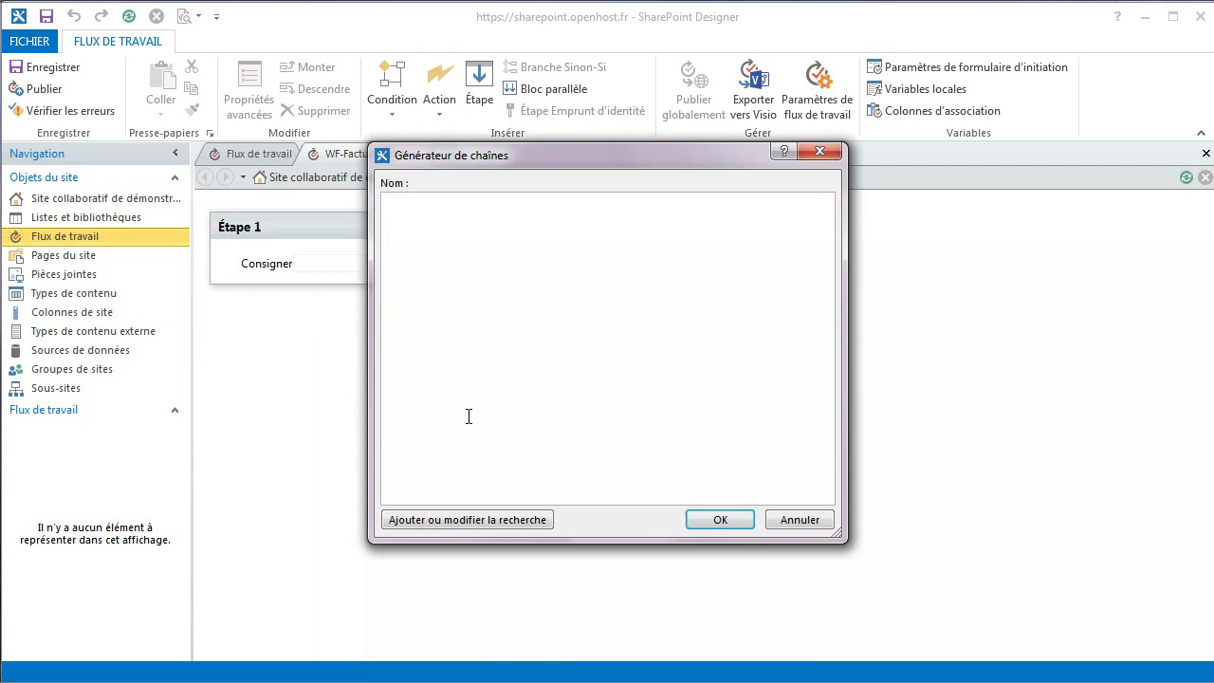
click(445, 529)
text(La )
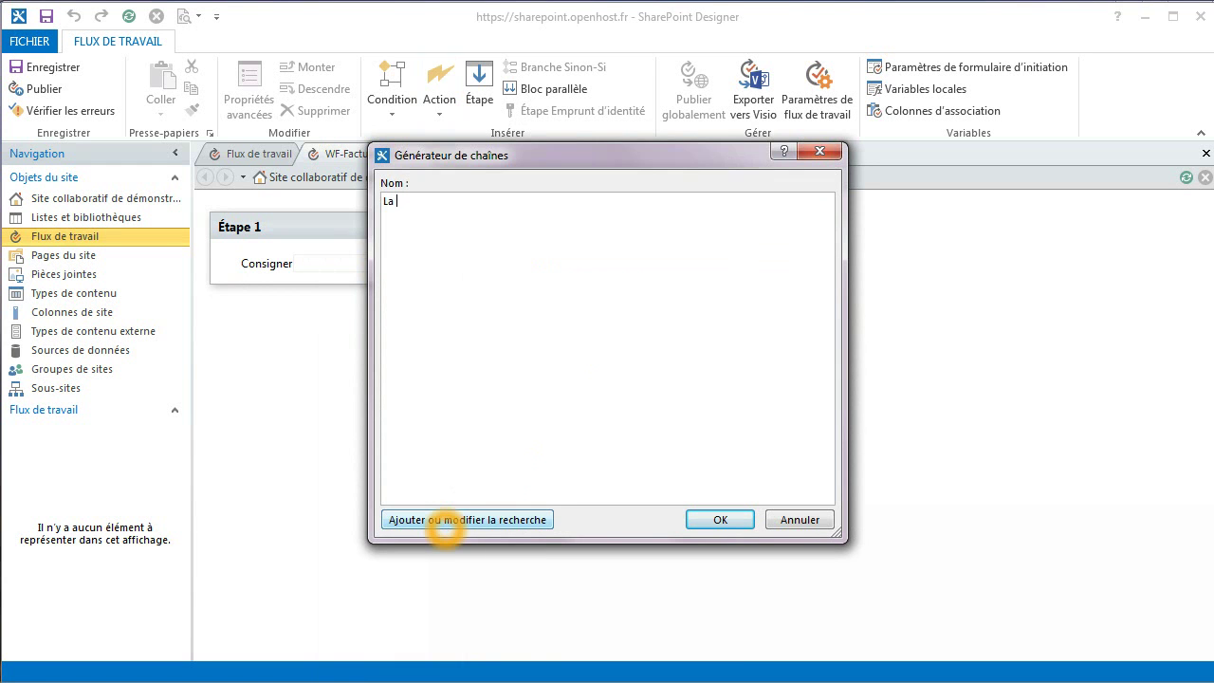
text(date de paiement vaut:)
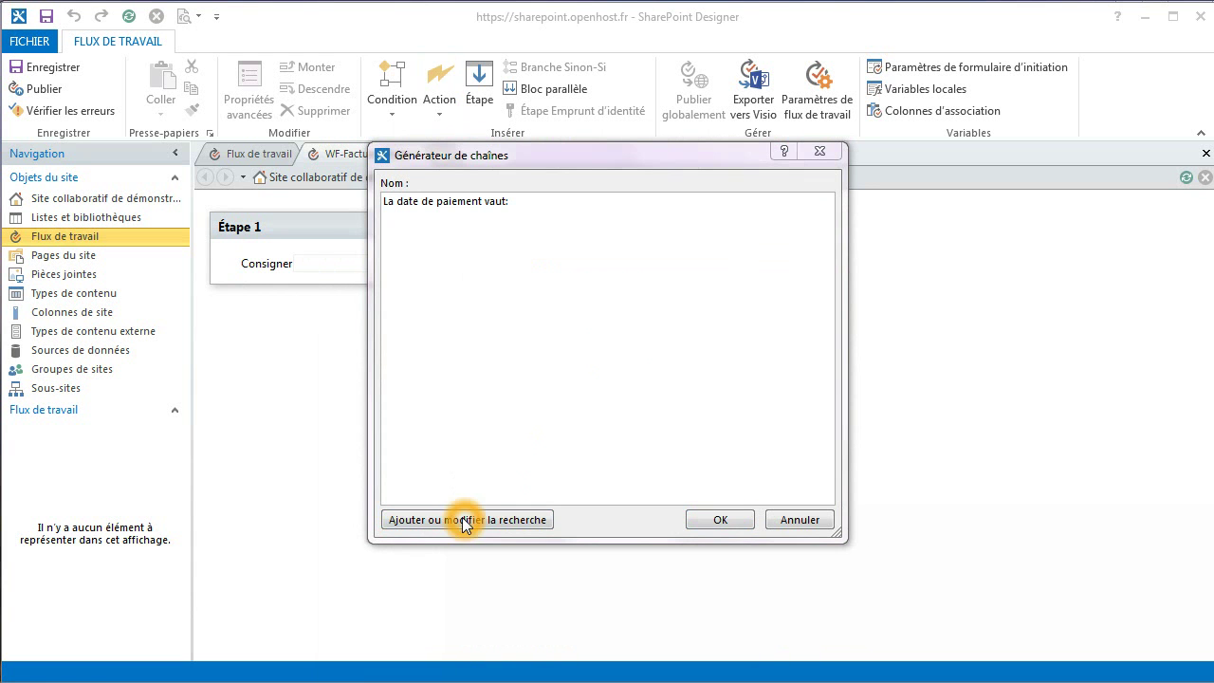
Append a lookup of the current item's DatePaiement field, returned as a string, to the history message and confirm the message
click(488, 520)
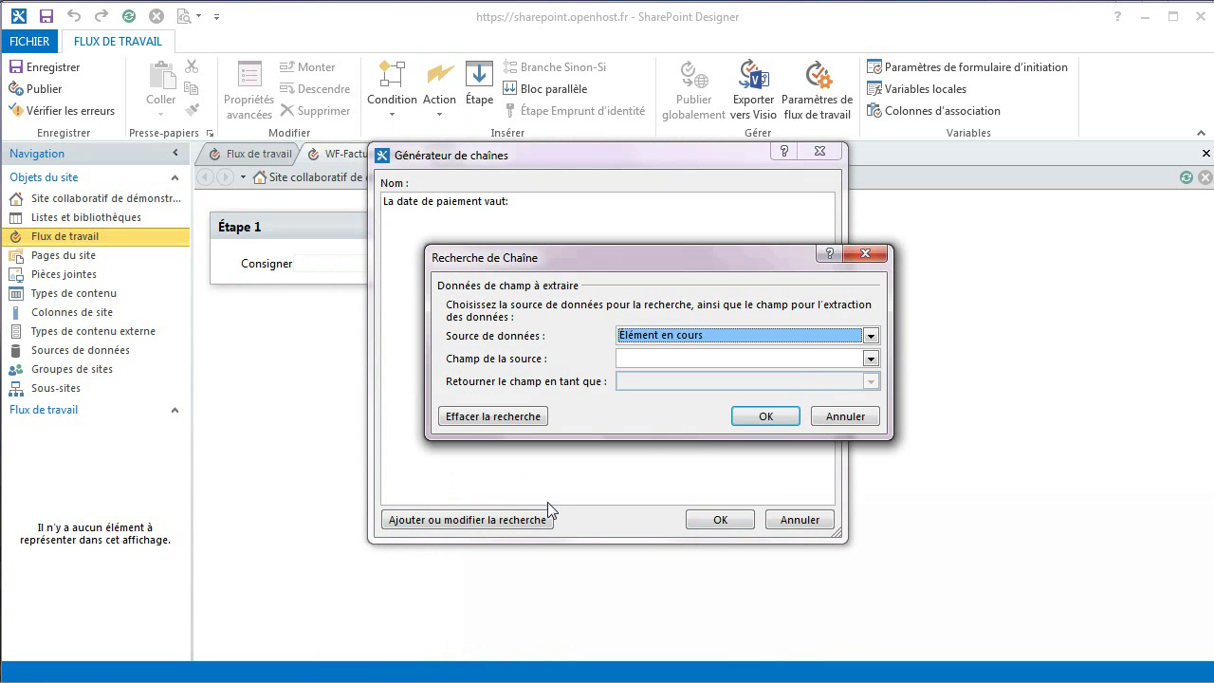
click(869, 358)
key(d)
scroll(766, 425, down, 1)
click(735, 413)
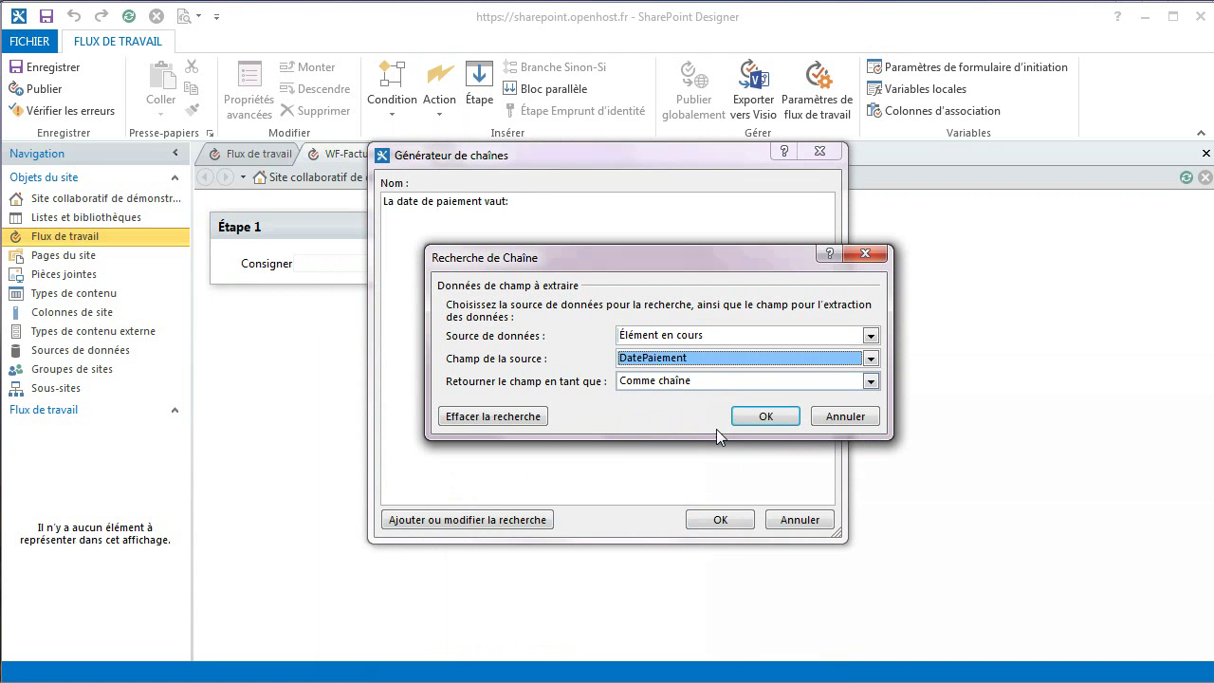
click(851, 389)
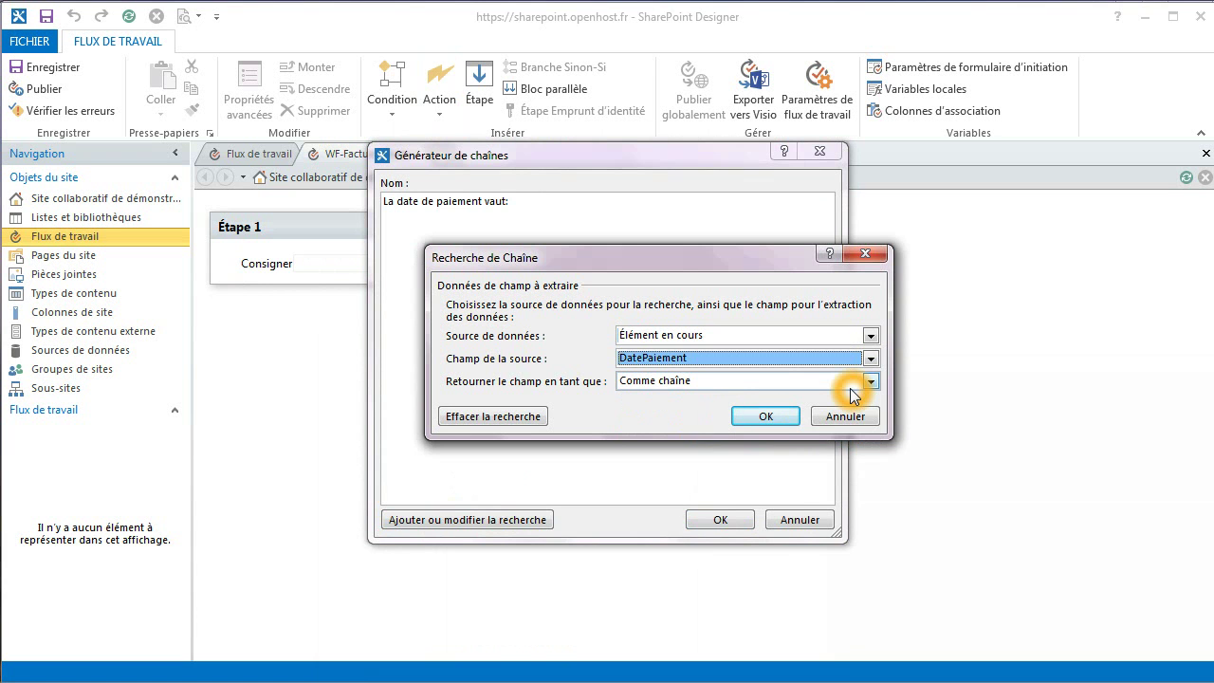
click(790, 416)
click(720, 518)
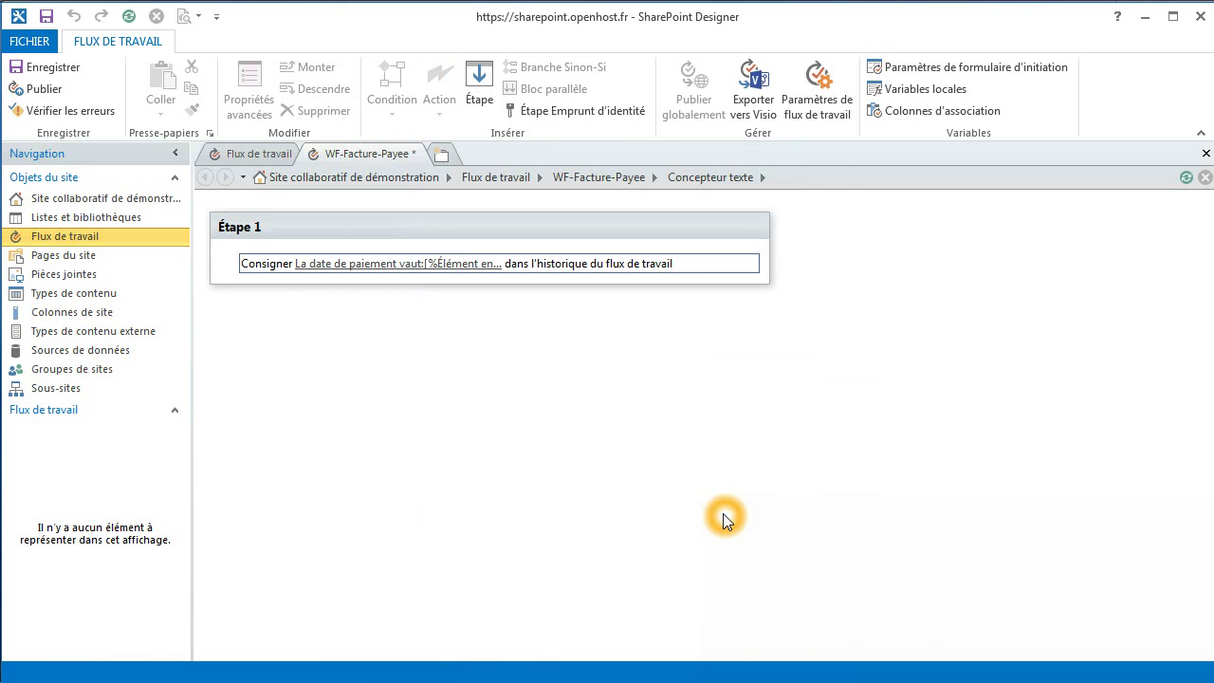
Open the settings of the WF-Facture-Payee workflow and create a new task list for it
click(706, 185)
click(604, 179)
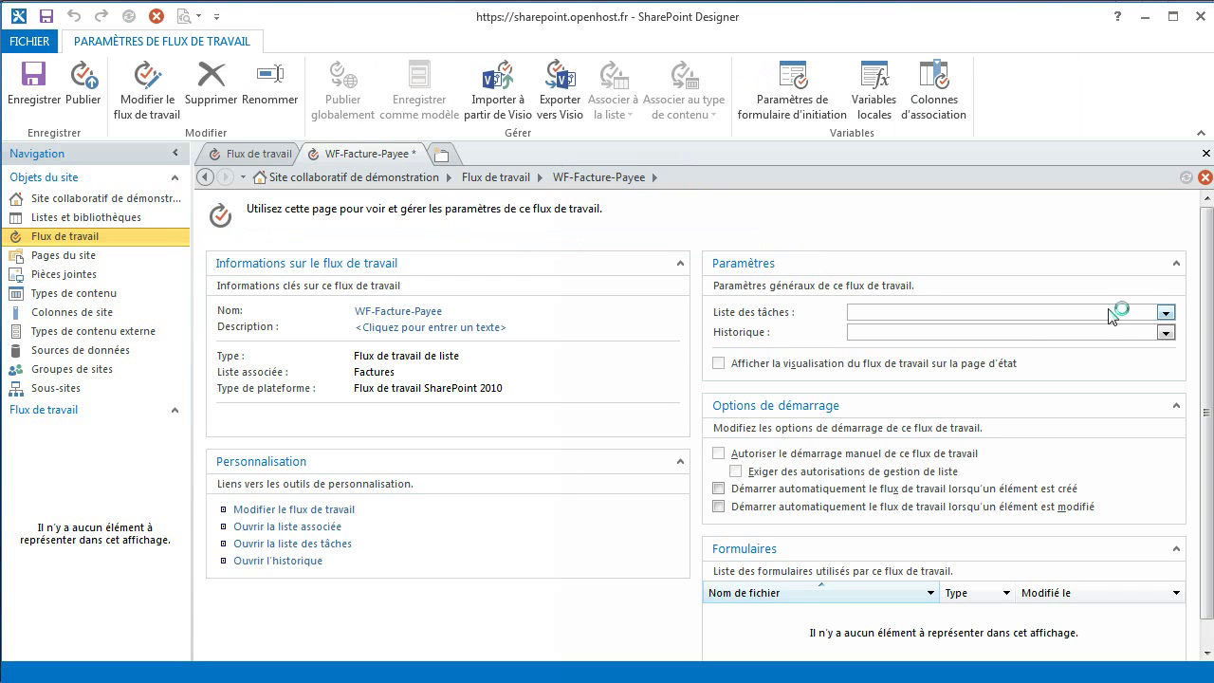
click(1164, 316)
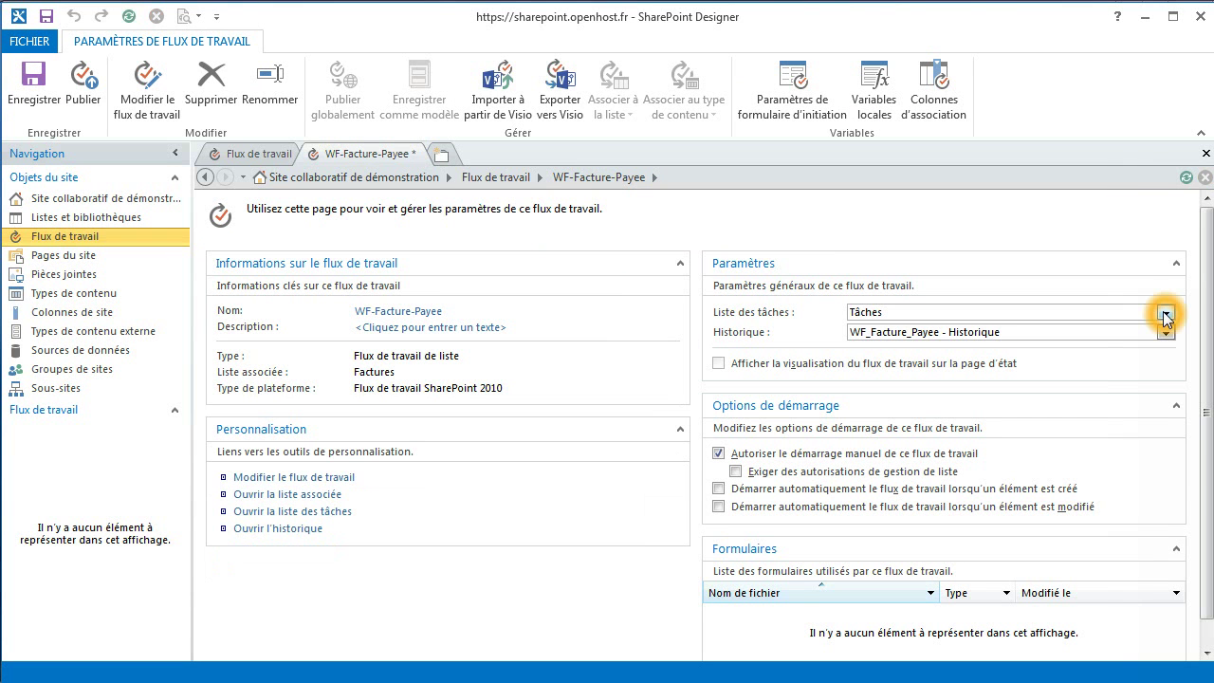
click(1130, 349)
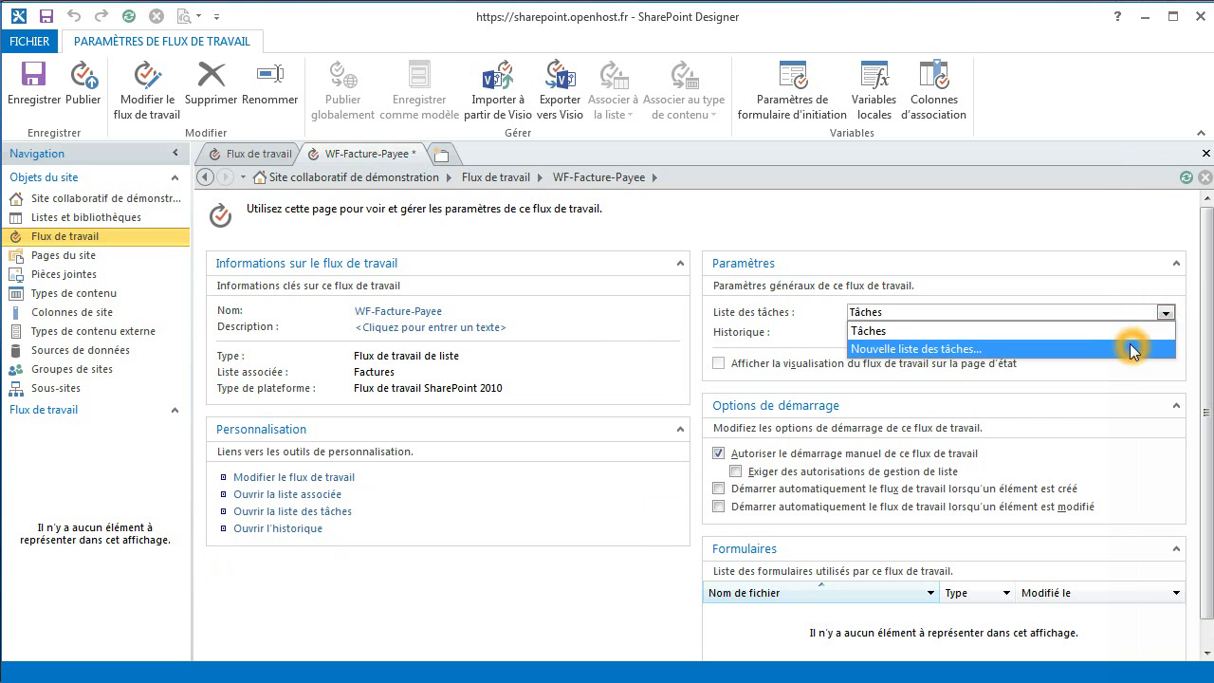
click(556, 366)
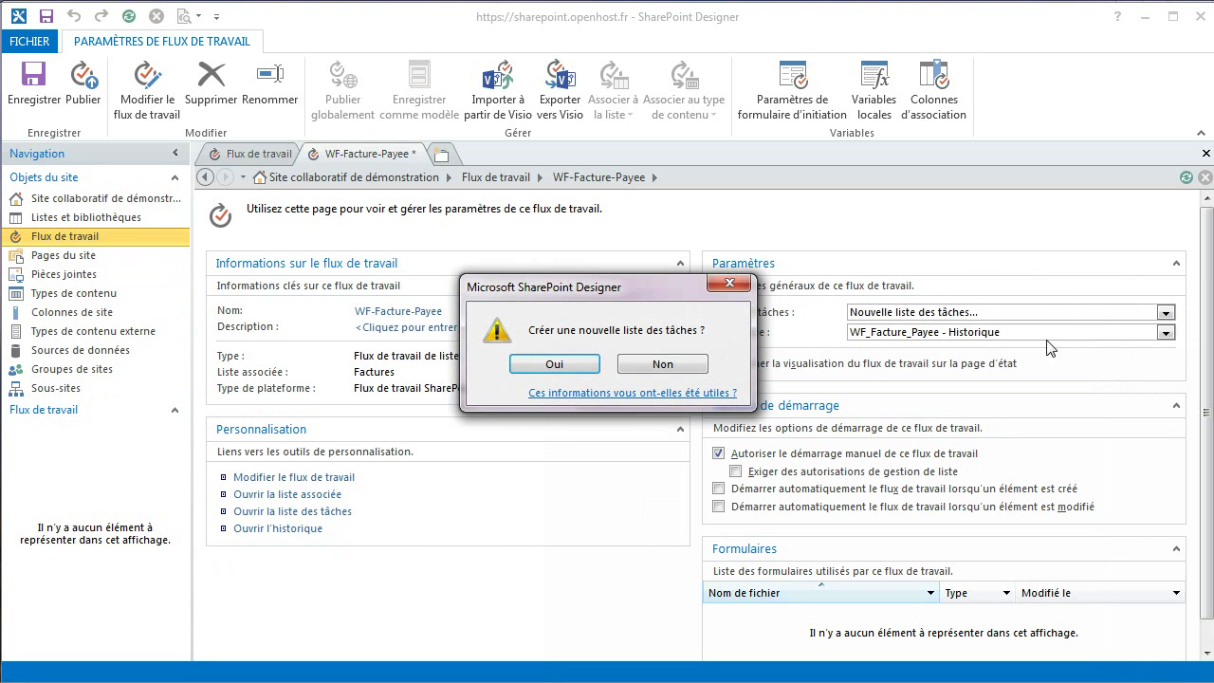
click(542, 362)
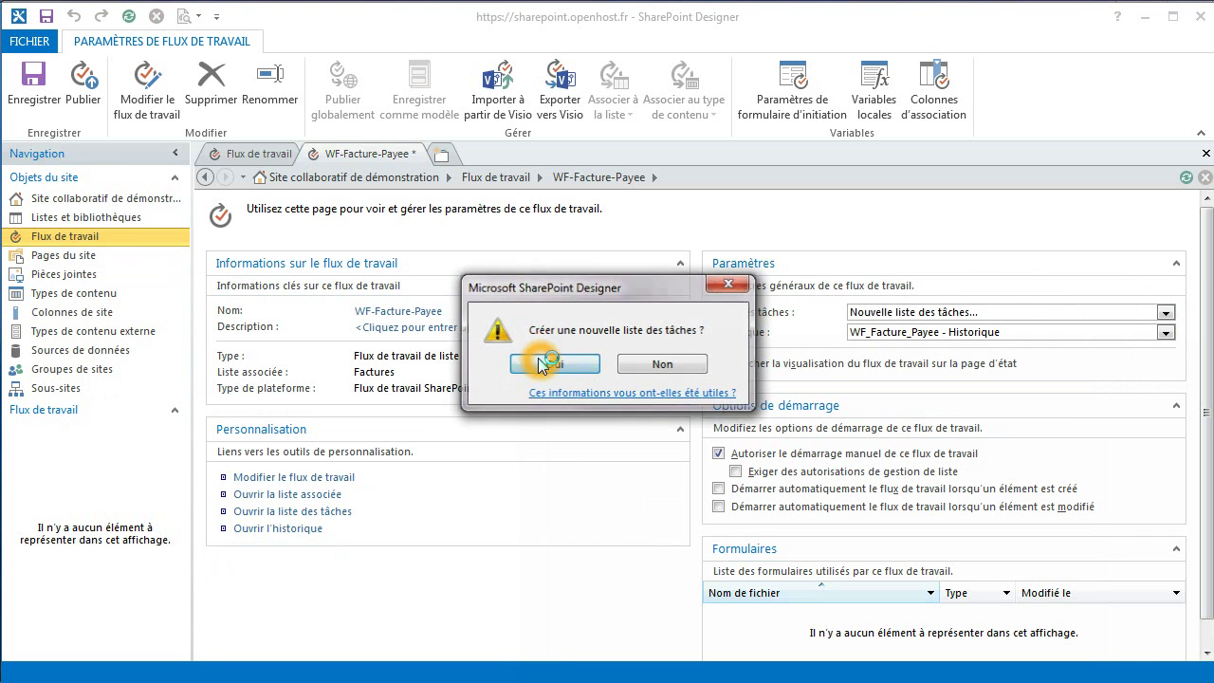
Create a new history list for the workflow and enable its automatic start when an item is created or modified
click(1164, 332)
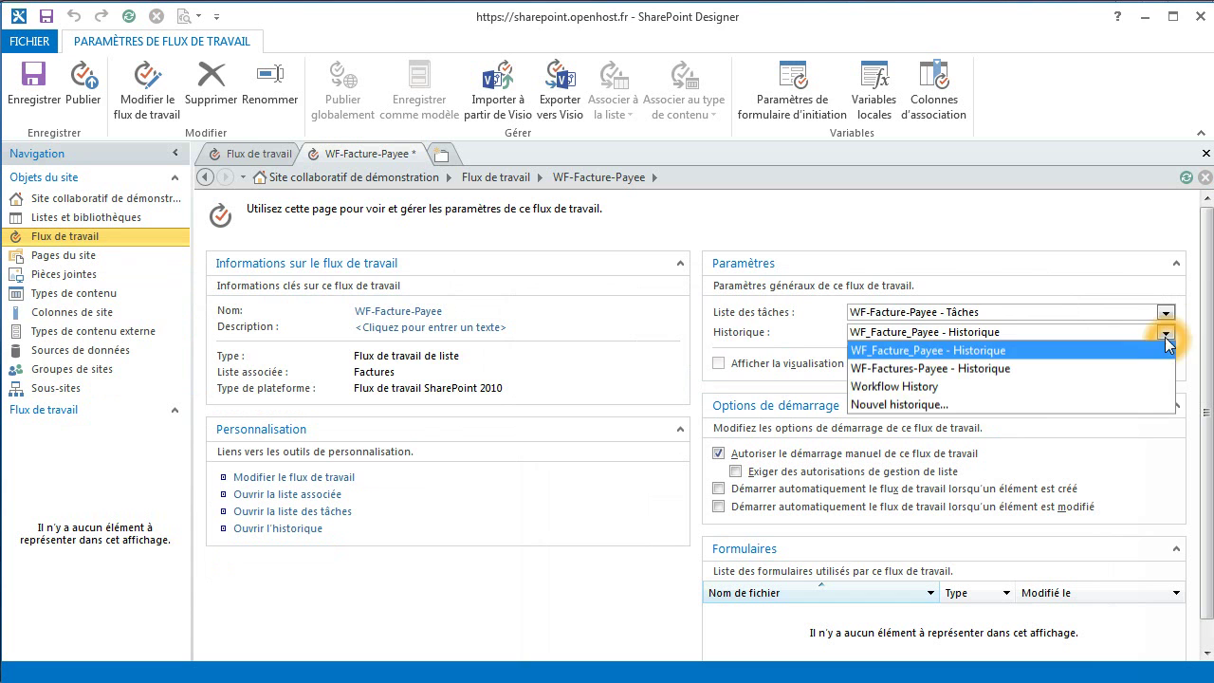
click(967, 405)
click(555, 366)
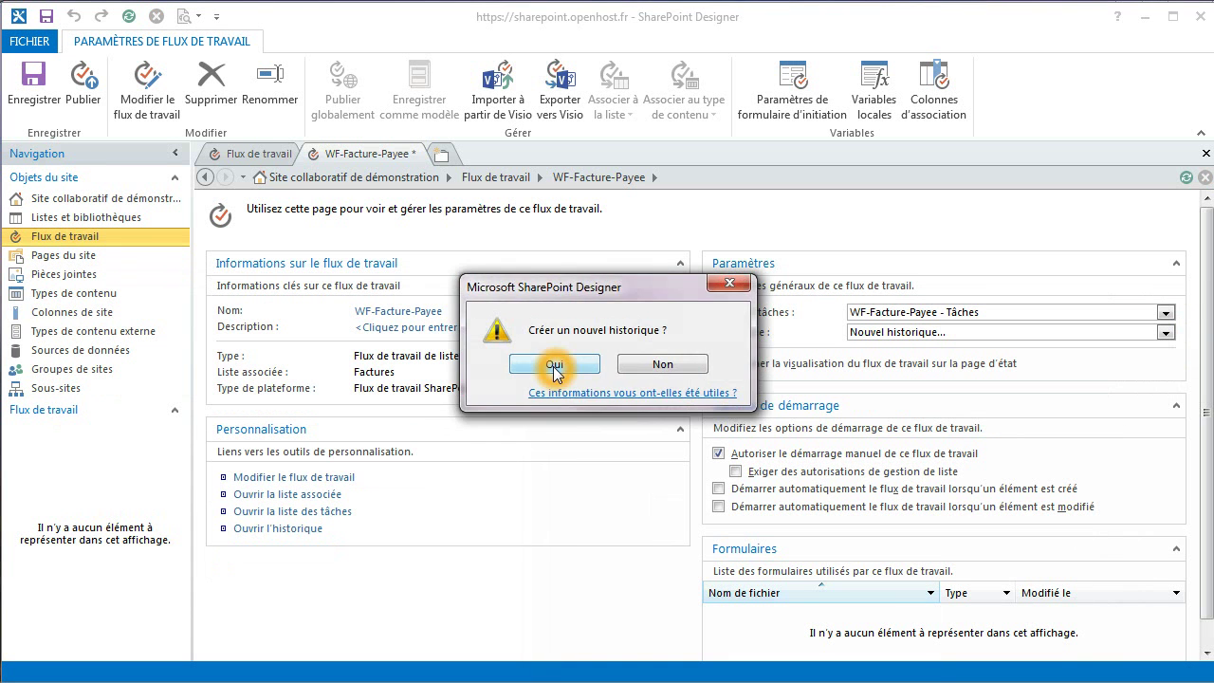
click(554, 365)
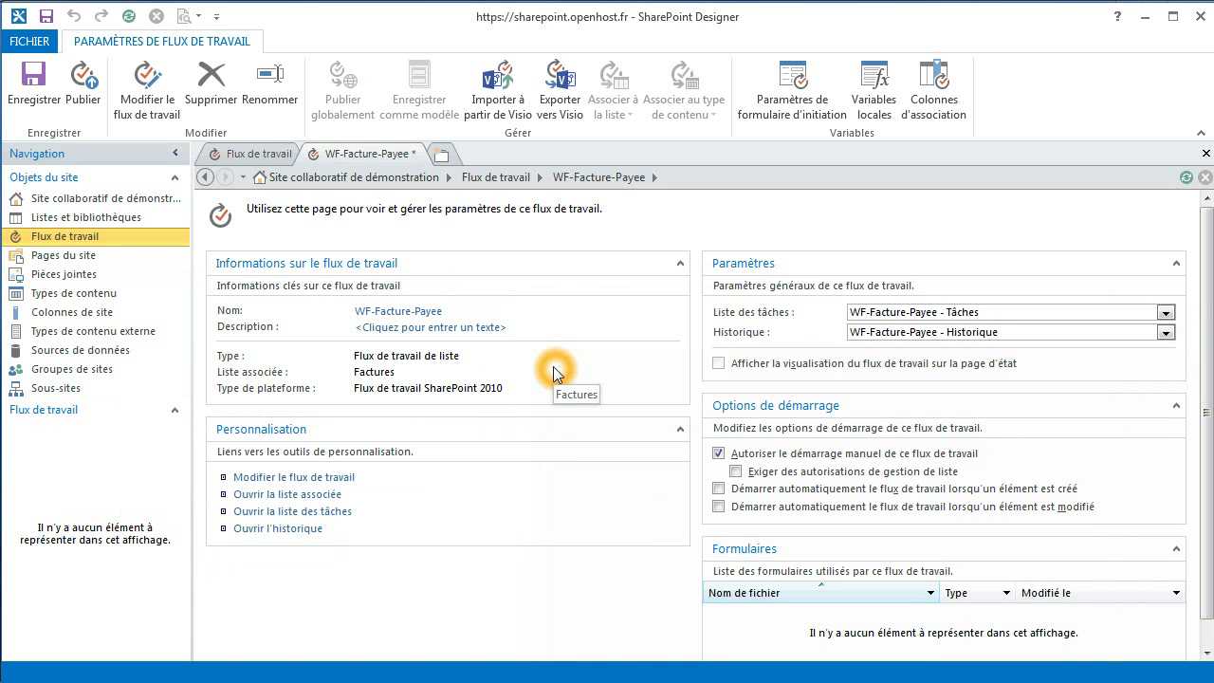
click(718, 489)
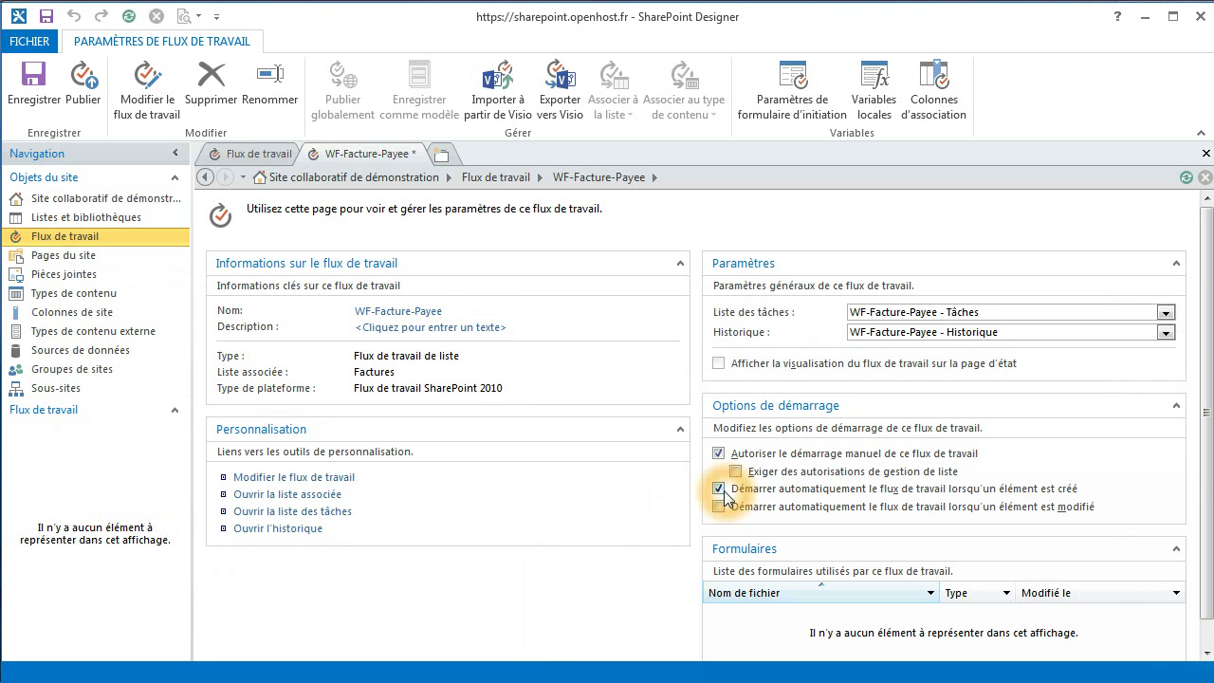
click(719, 506)
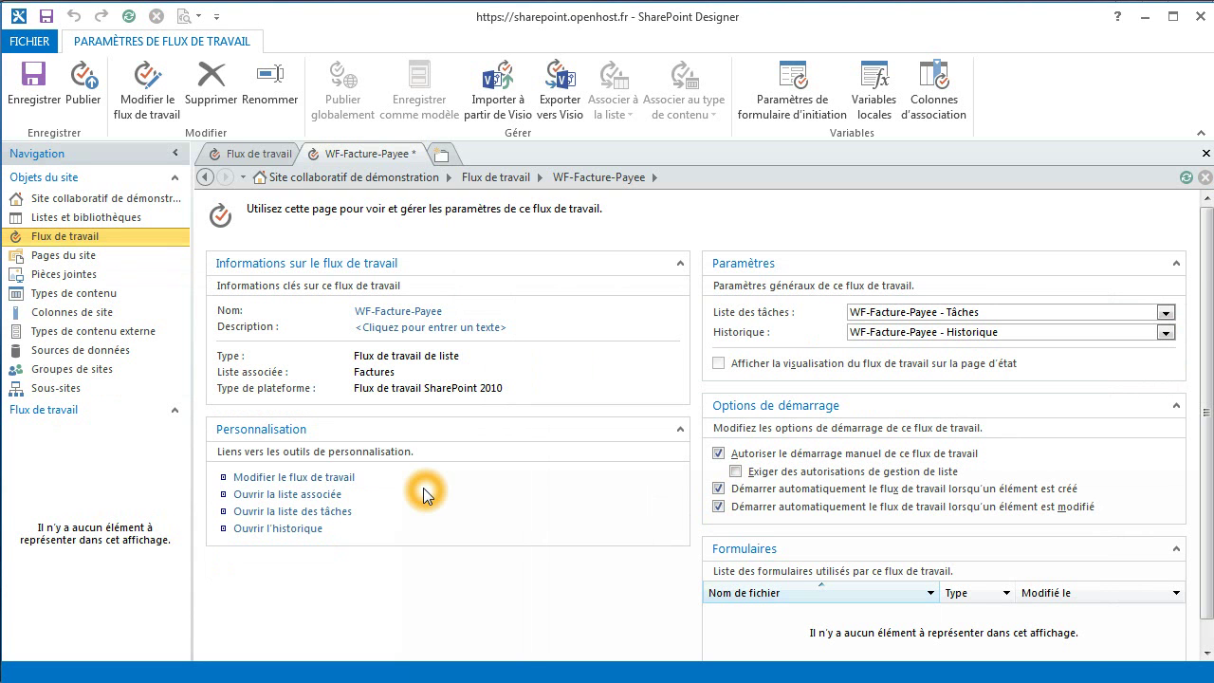
Save and publish the WF-Facture-Payee workflow, and return to the Factures library in the browser
click(25, 76)
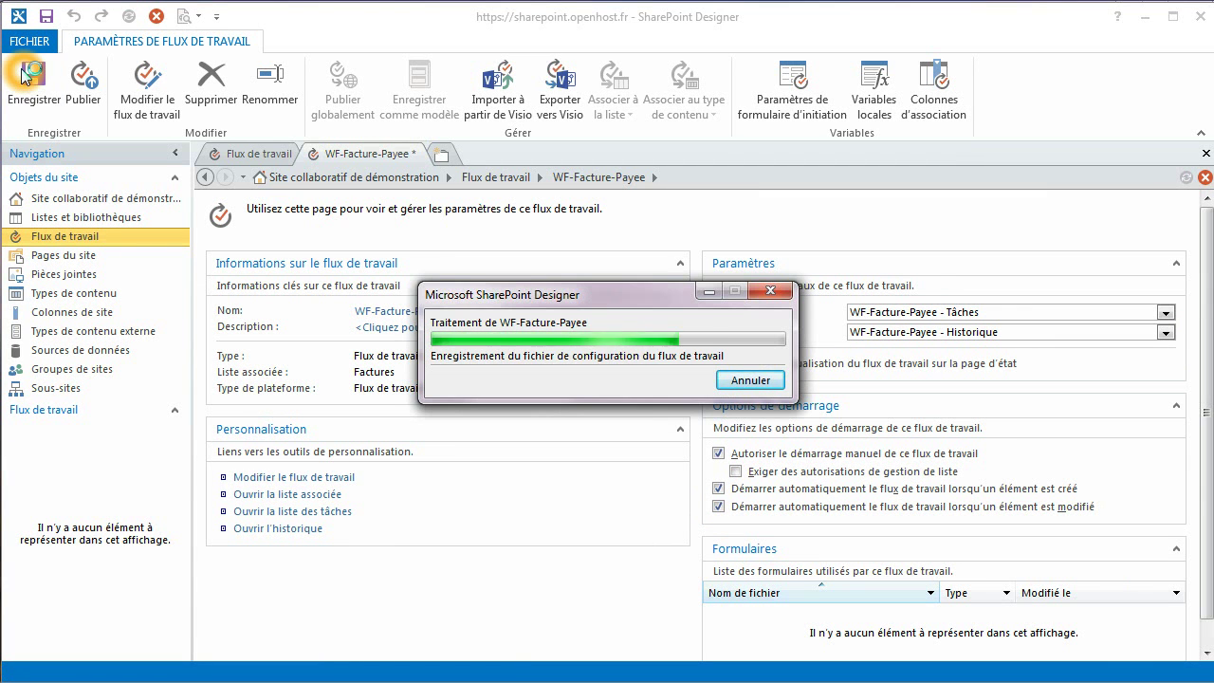
click(81, 95)
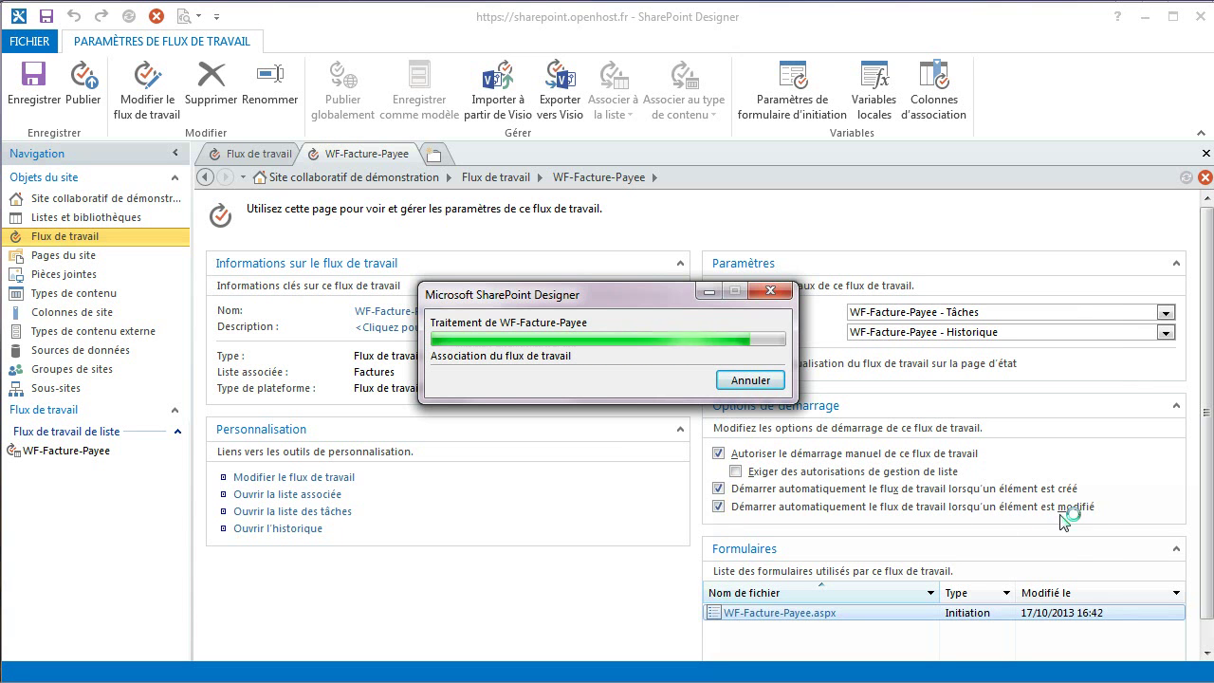
click(1145, 27)
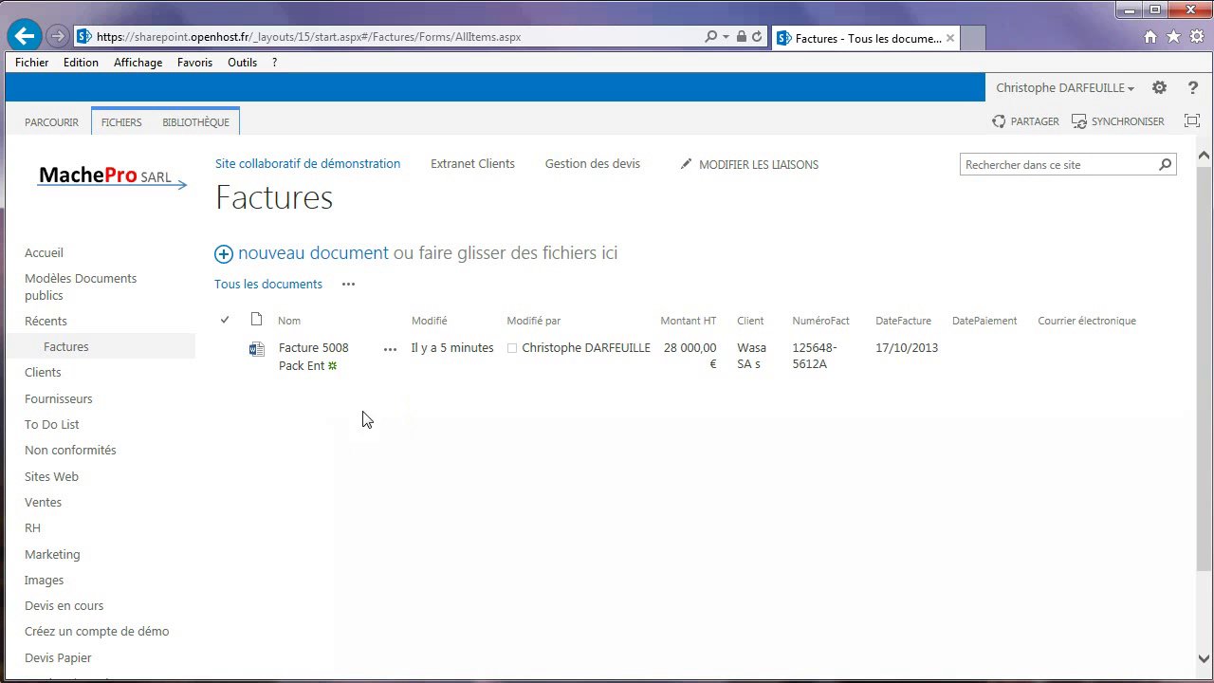
Edit the properties of Facture 5008 Pack Ent, set its Client to Wasa SA 75 and save the change
click(391, 353)
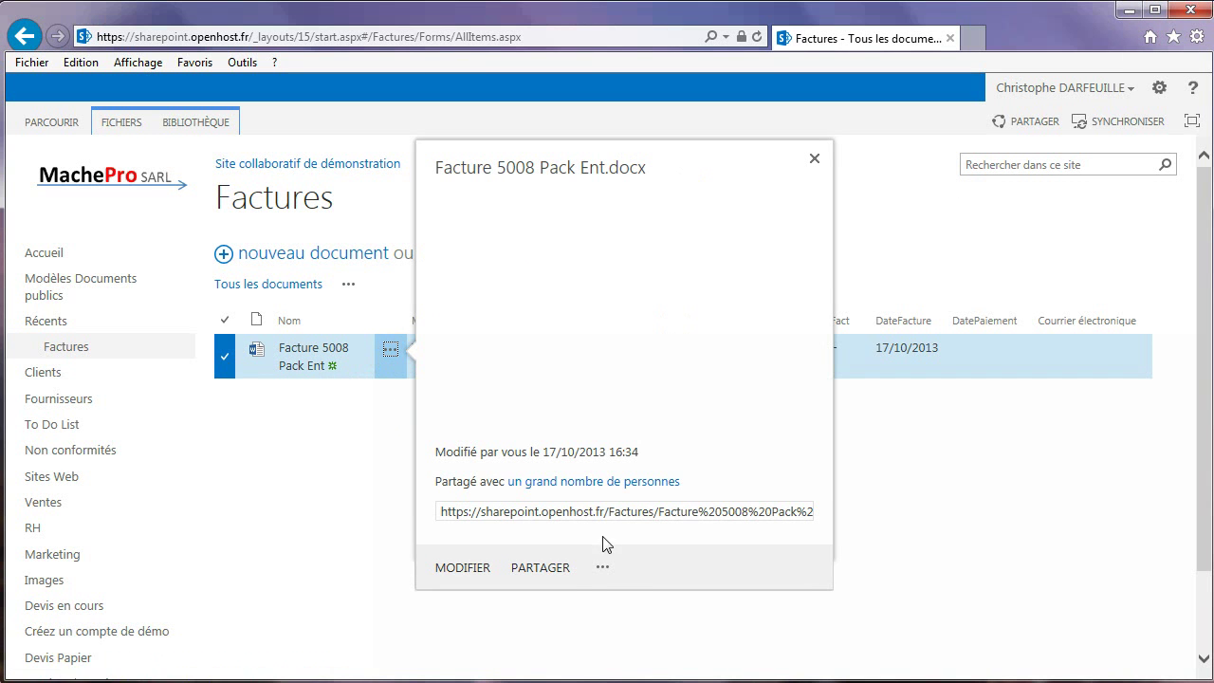
click(602, 567)
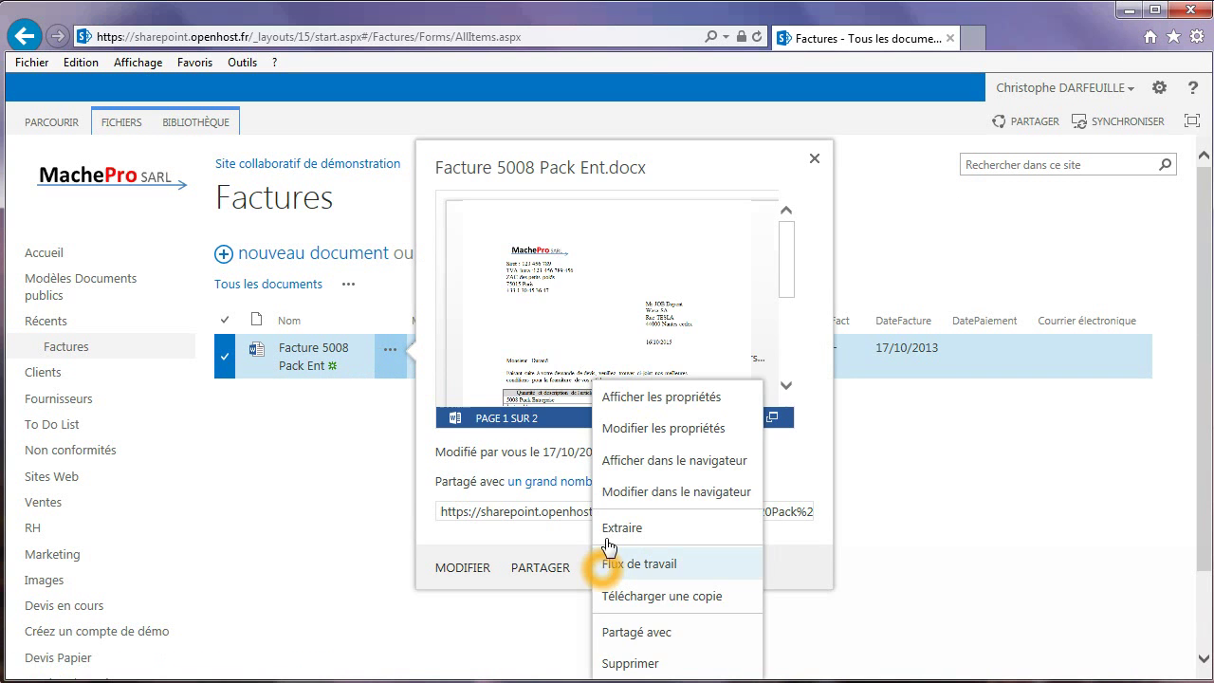
click(630, 460)
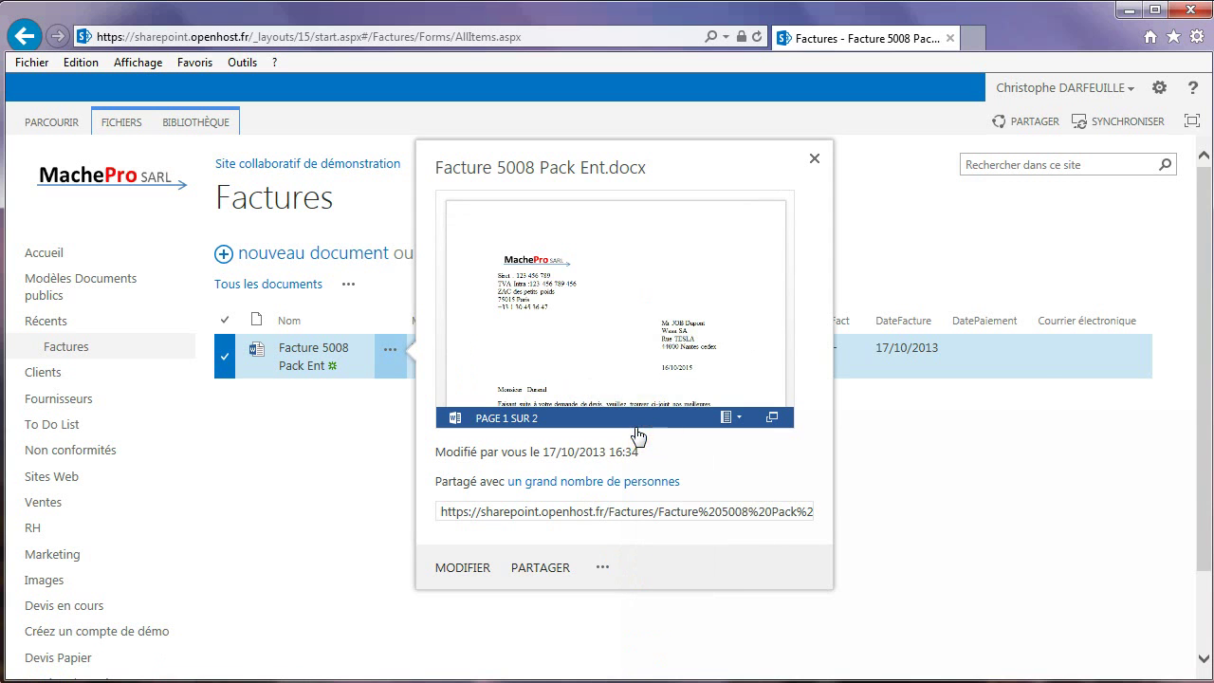
click(443, 368)
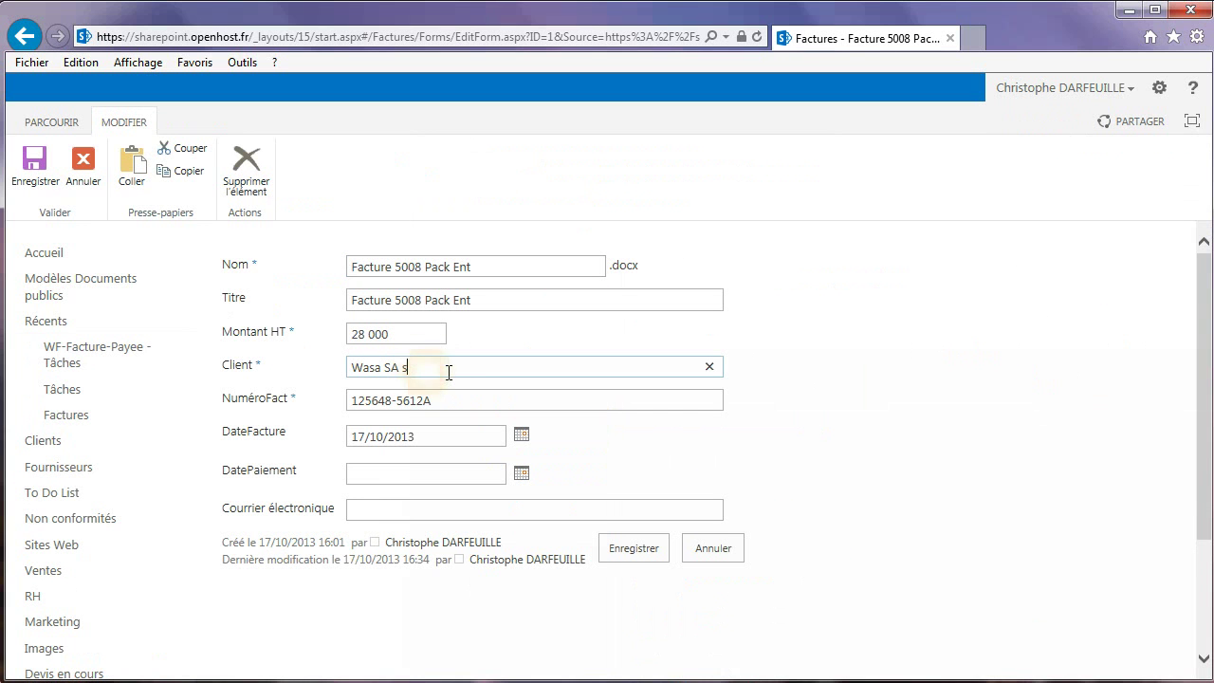
click(427, 370)
click(620, 549)
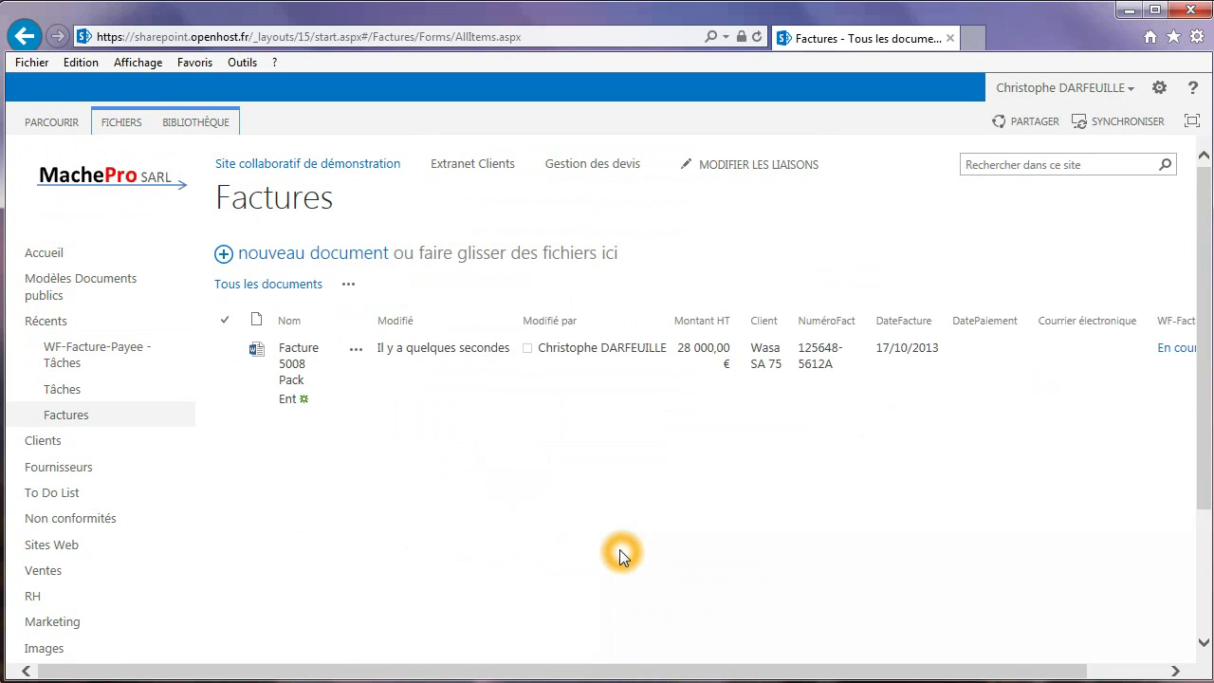
Open the workflow settings of the Factures library and check the running instances of WF-Facture-Payee
click(227, 127)
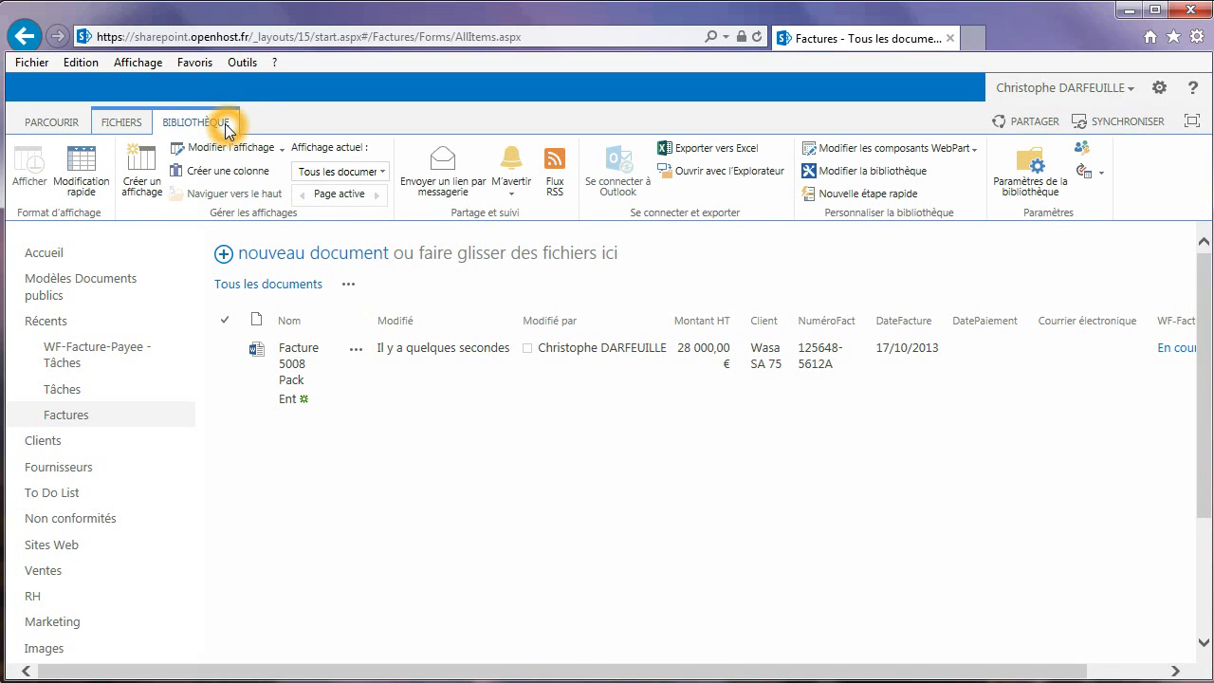
click(1088, 175)
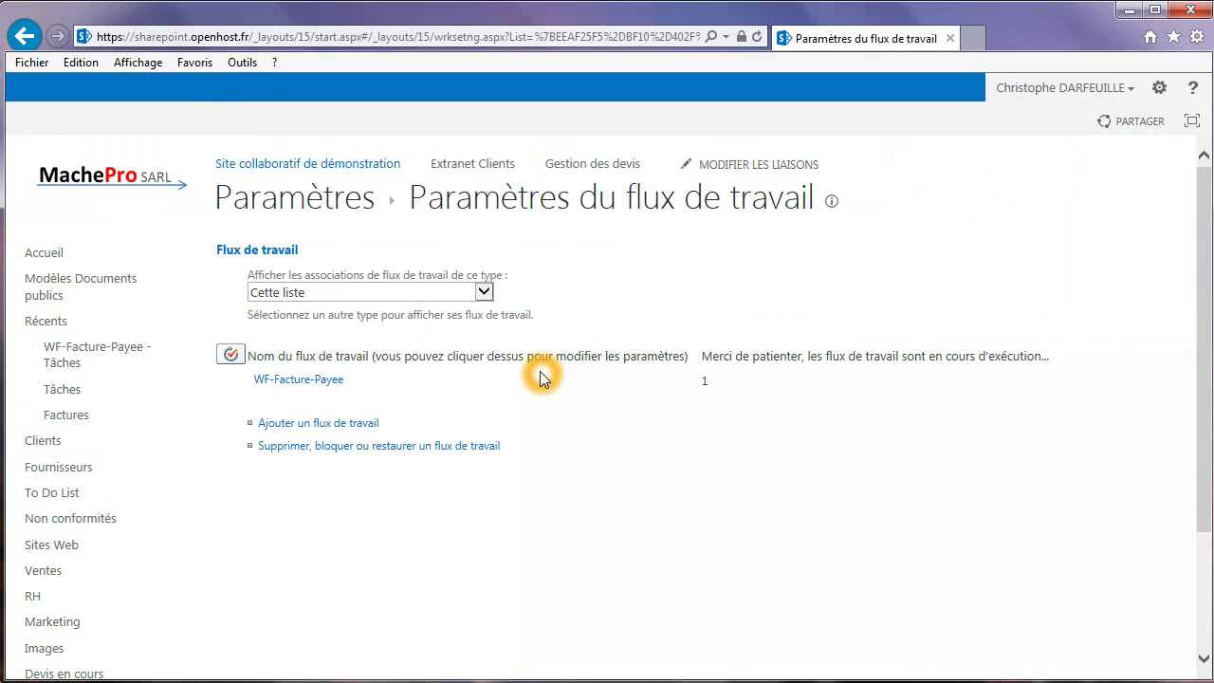
click(706, 387)
Switch to SharePoint Designer, open the history list of the WF-Facture-Payee workflow and preview it in the browser
click(1128, 13)
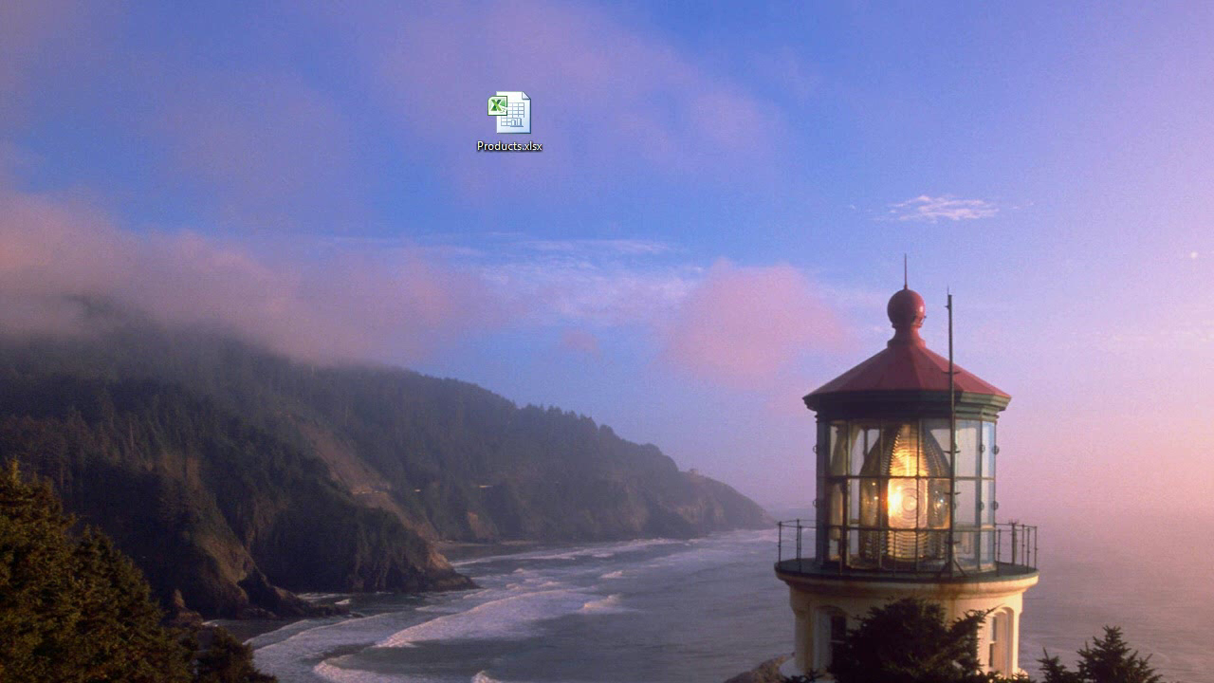
key(alt+Tab)
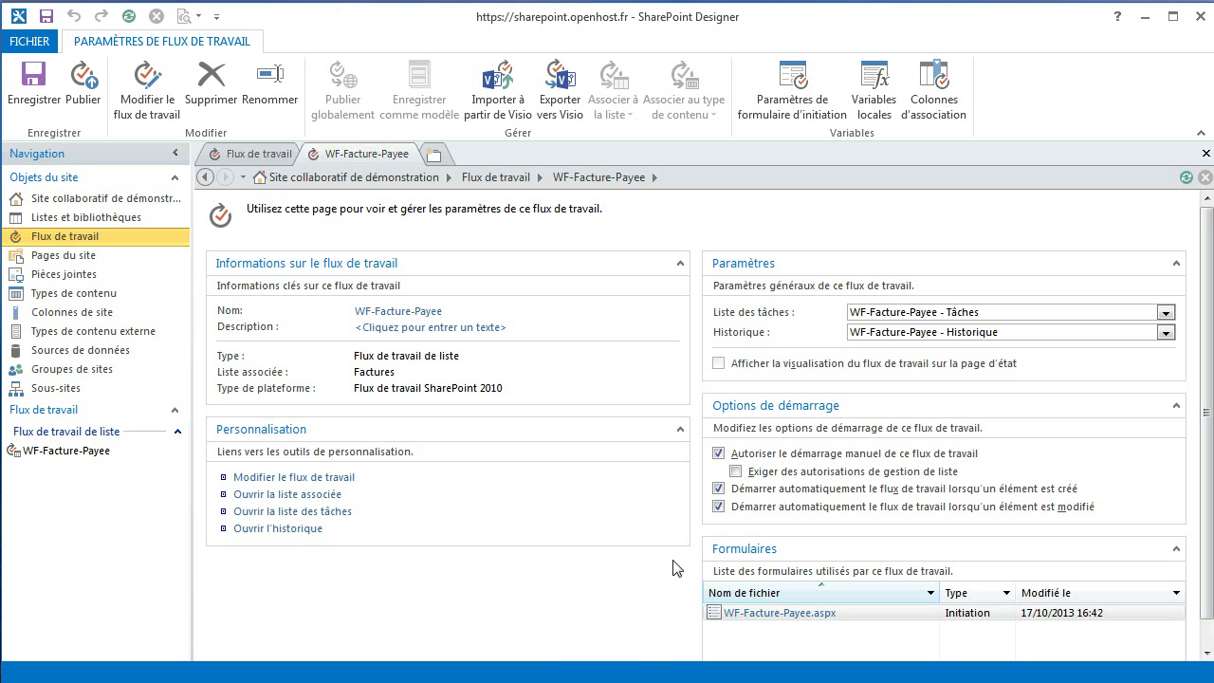
click(293, 532)
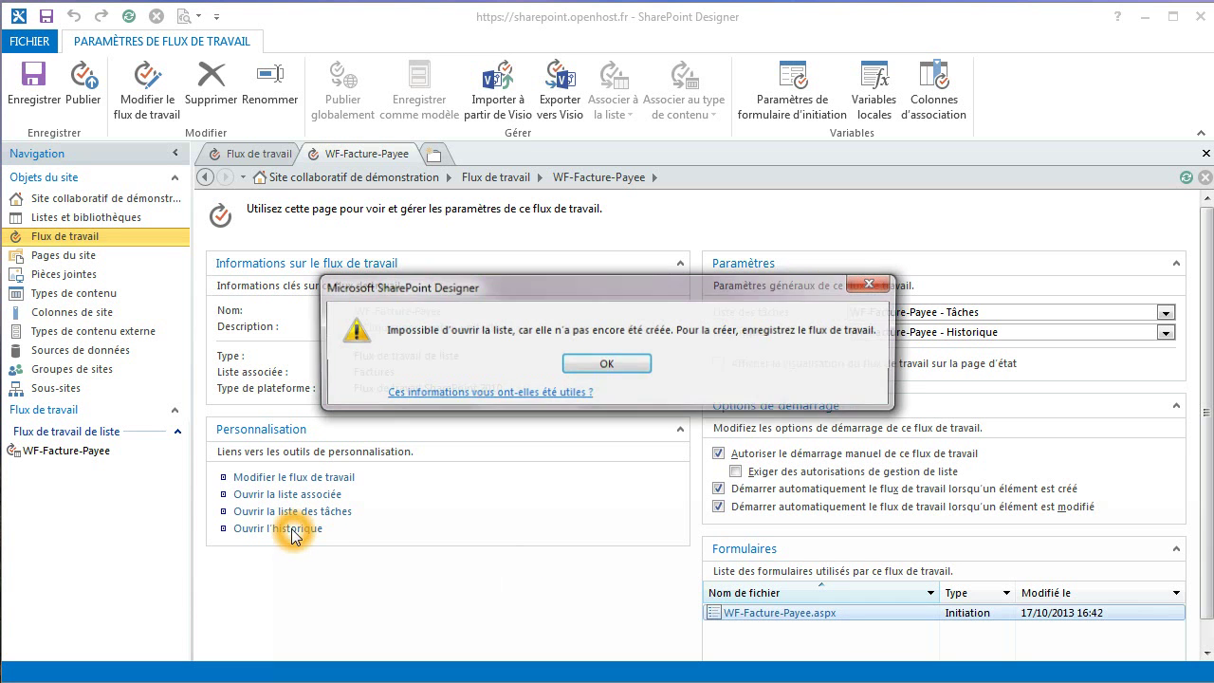
click(607, 365)
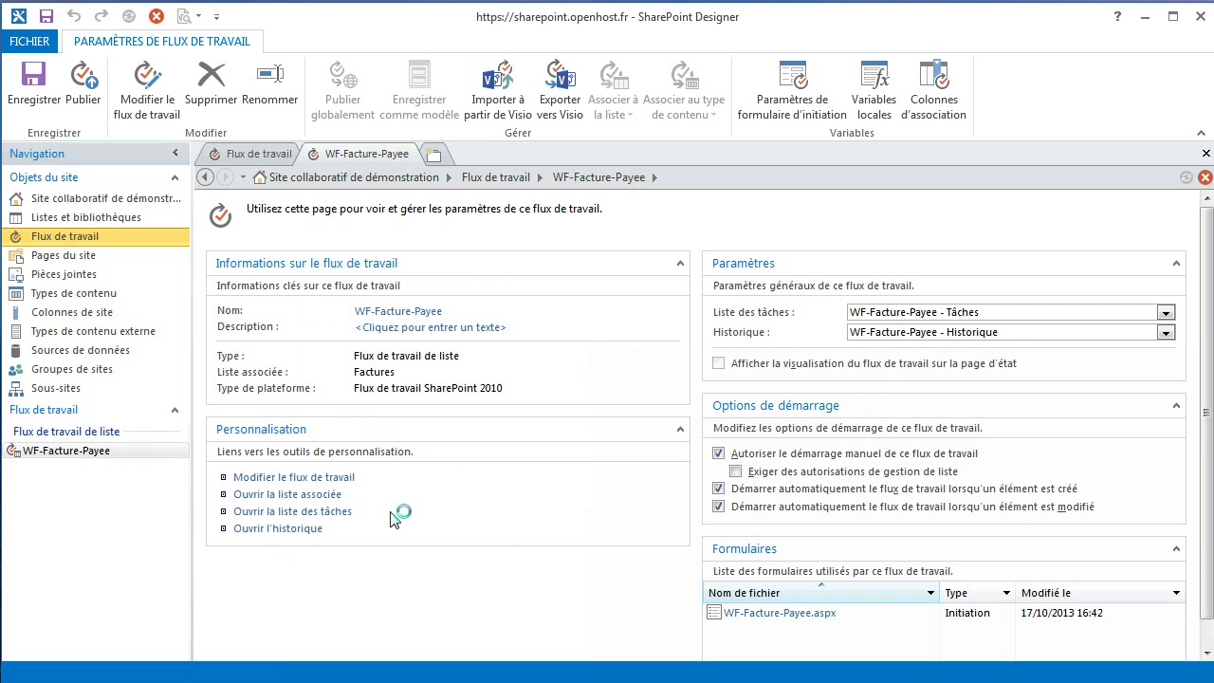
click(289, 529)
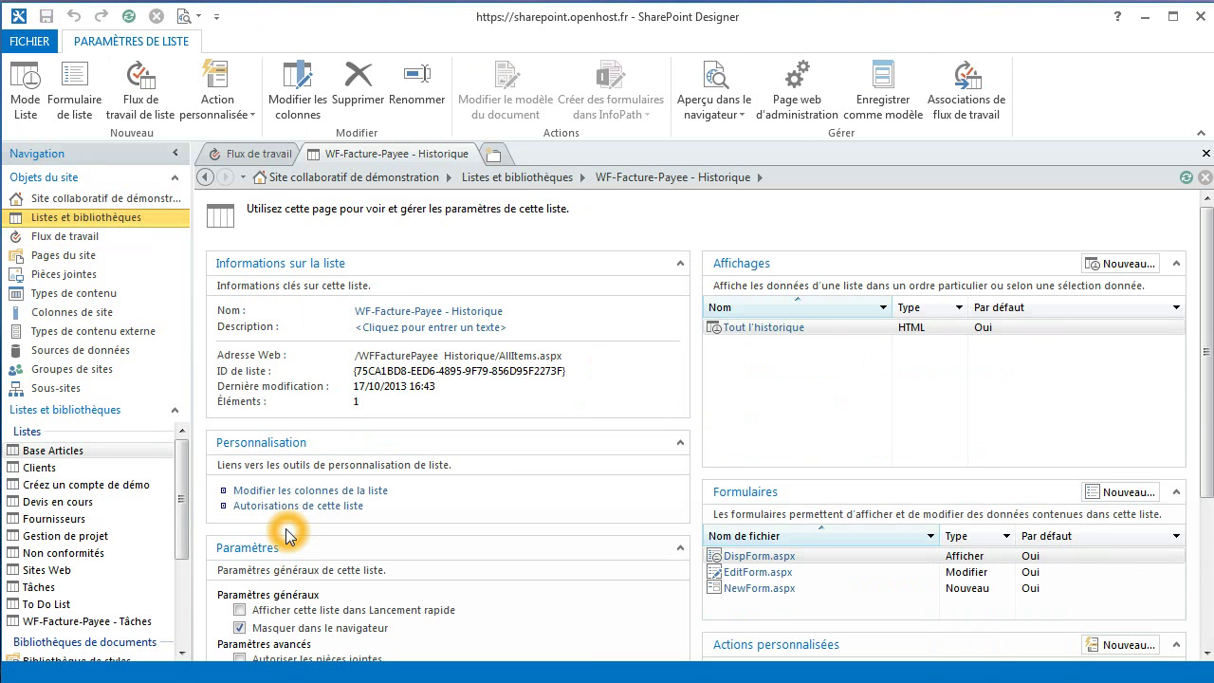
click(720, 85)
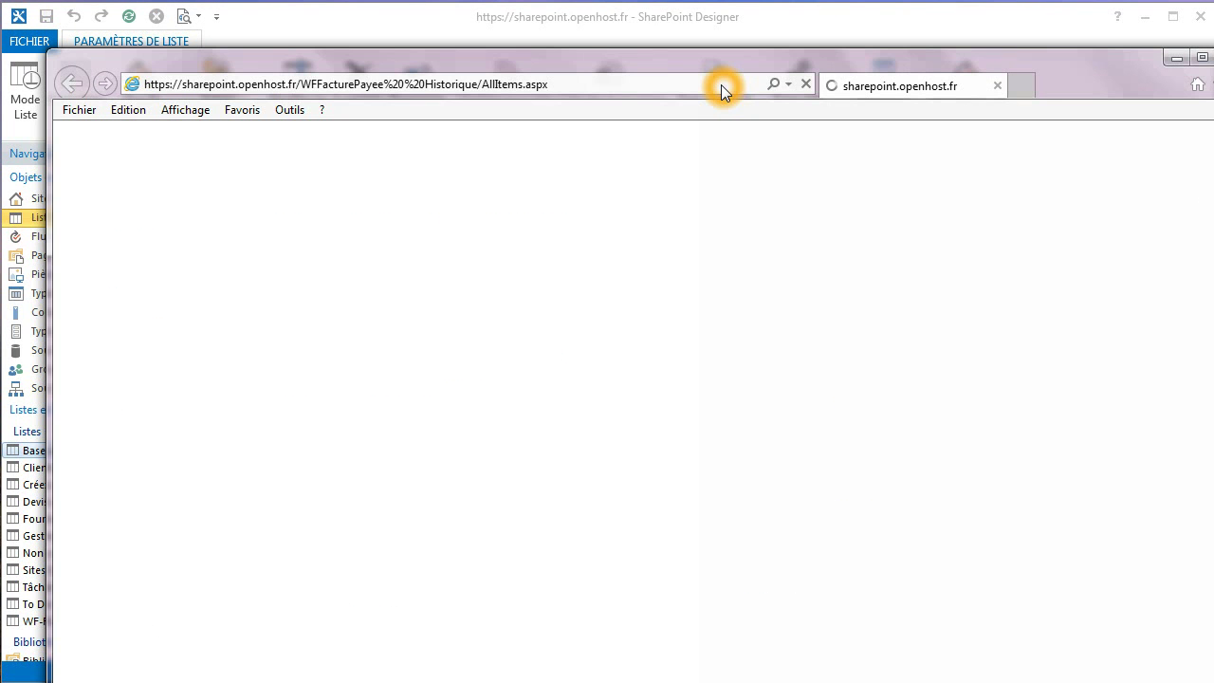
drag(690, 69, 653, 35)
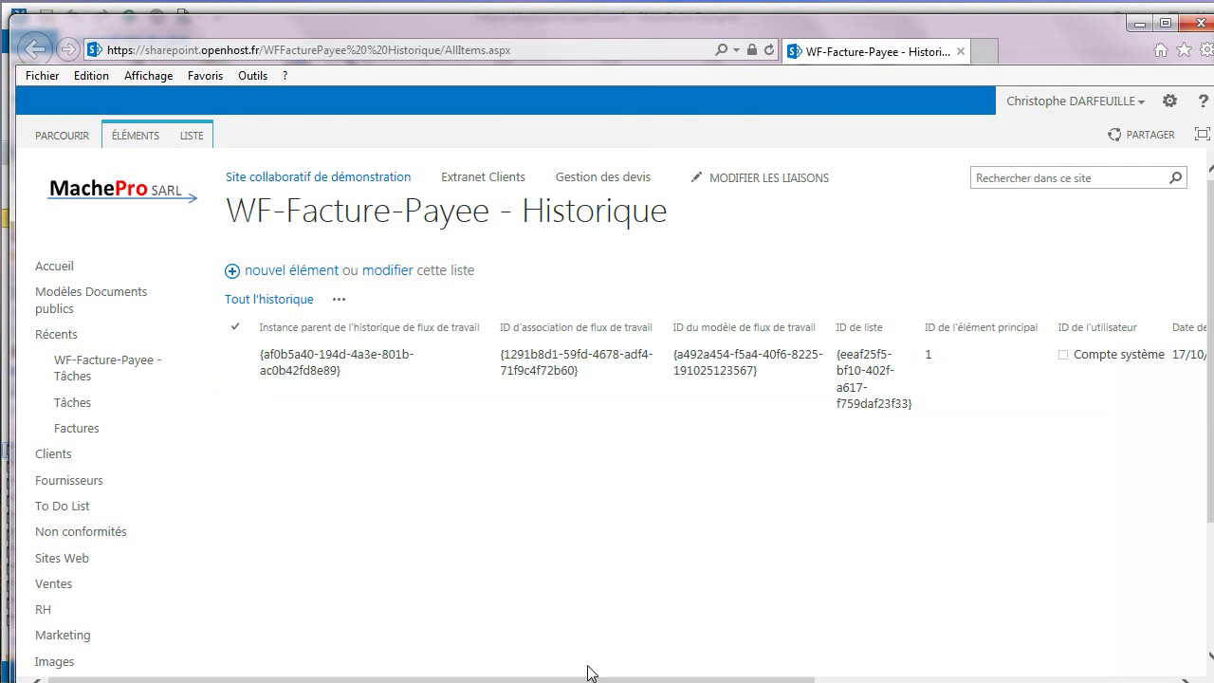
Examine the Description column of the workflow history entry for the logged payment date
scroll(607, 427, right, 3)
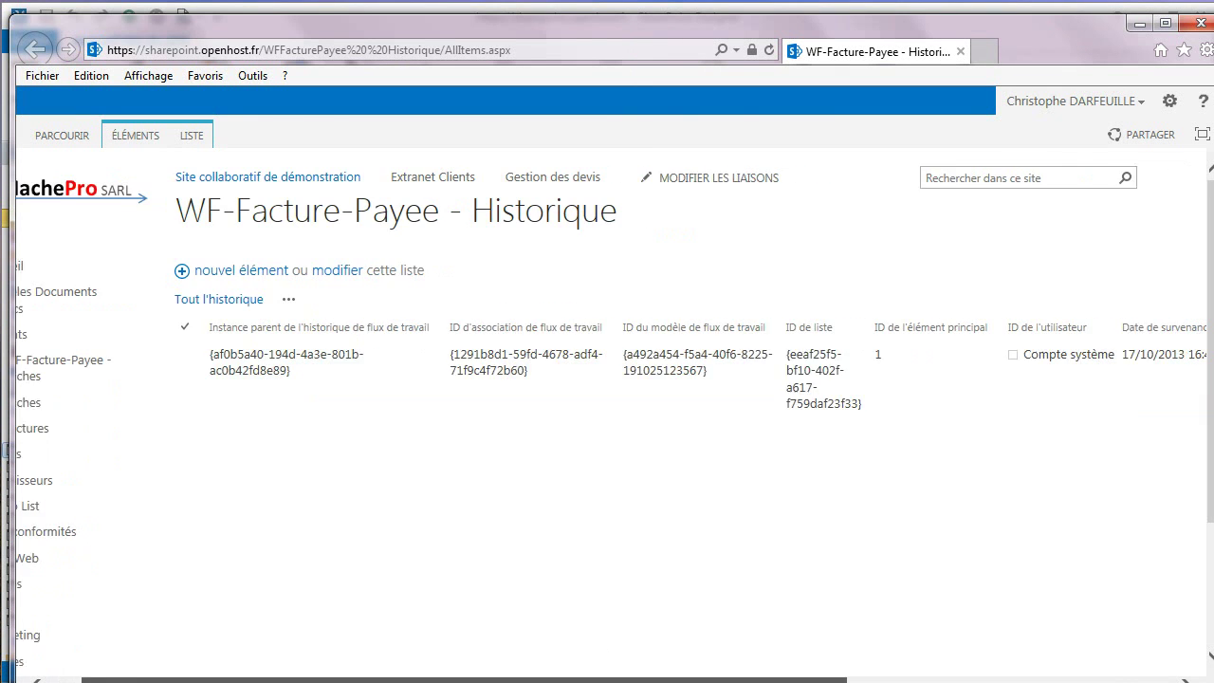
scroll(1140, 488, right, 9)
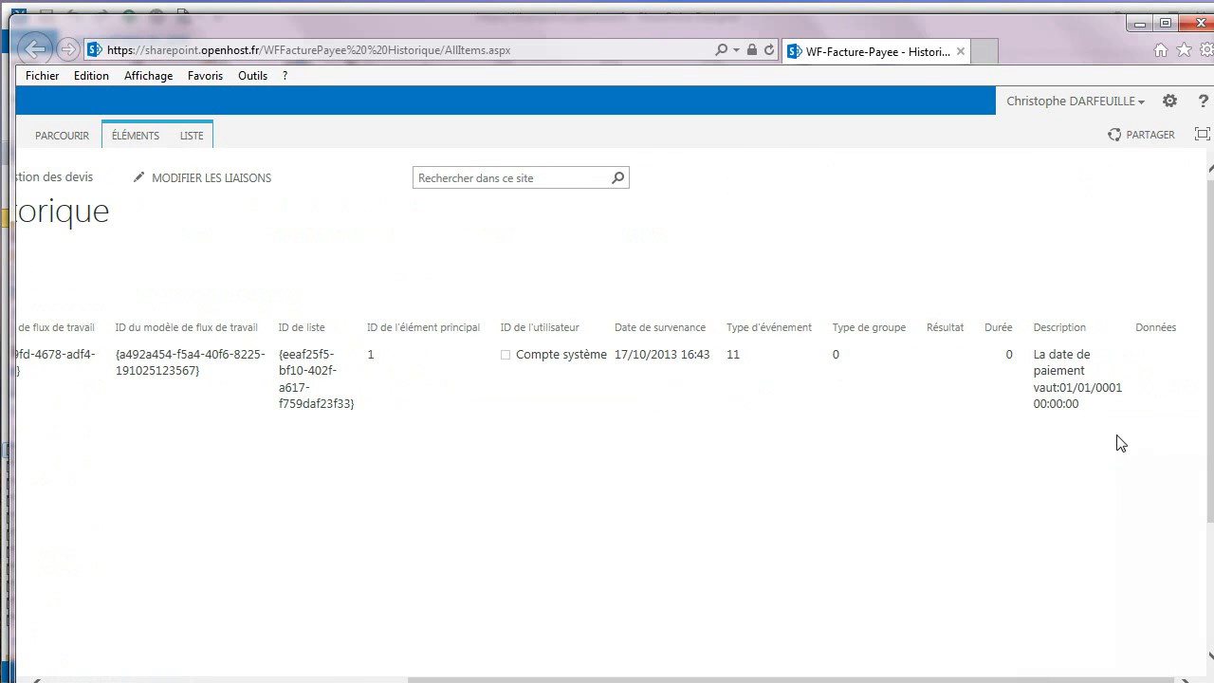
click(1084, 412)
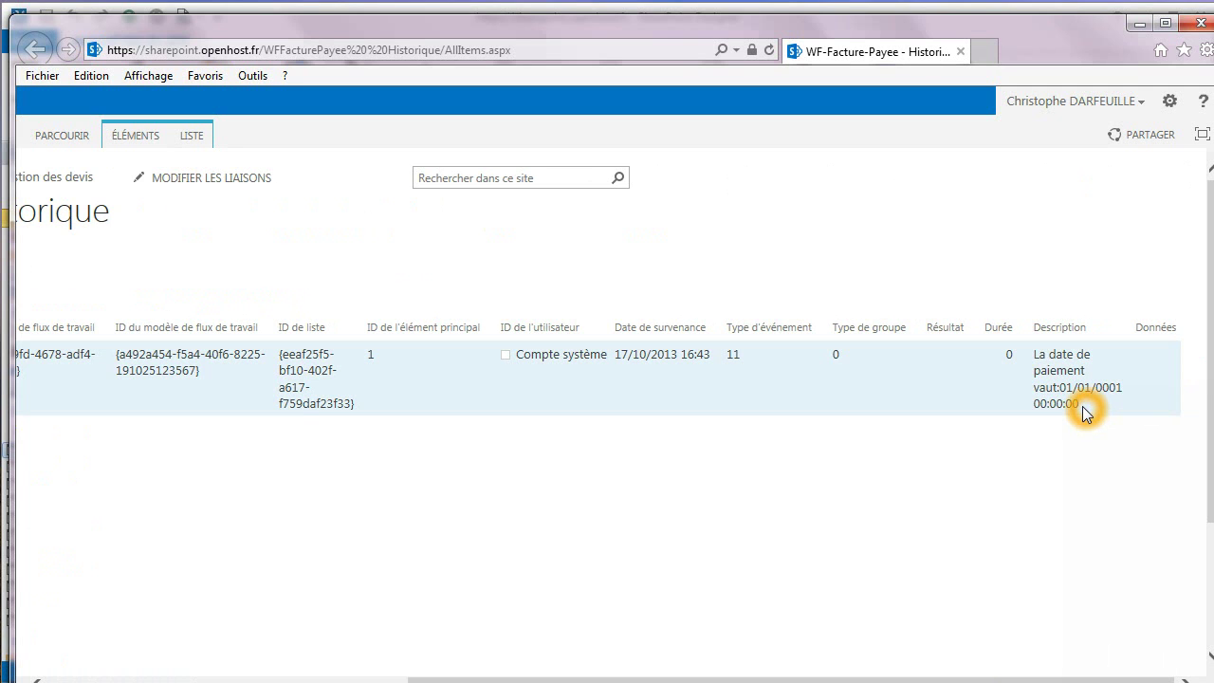
drag(1063, 399, 1062, 392)
click(1062, 391)
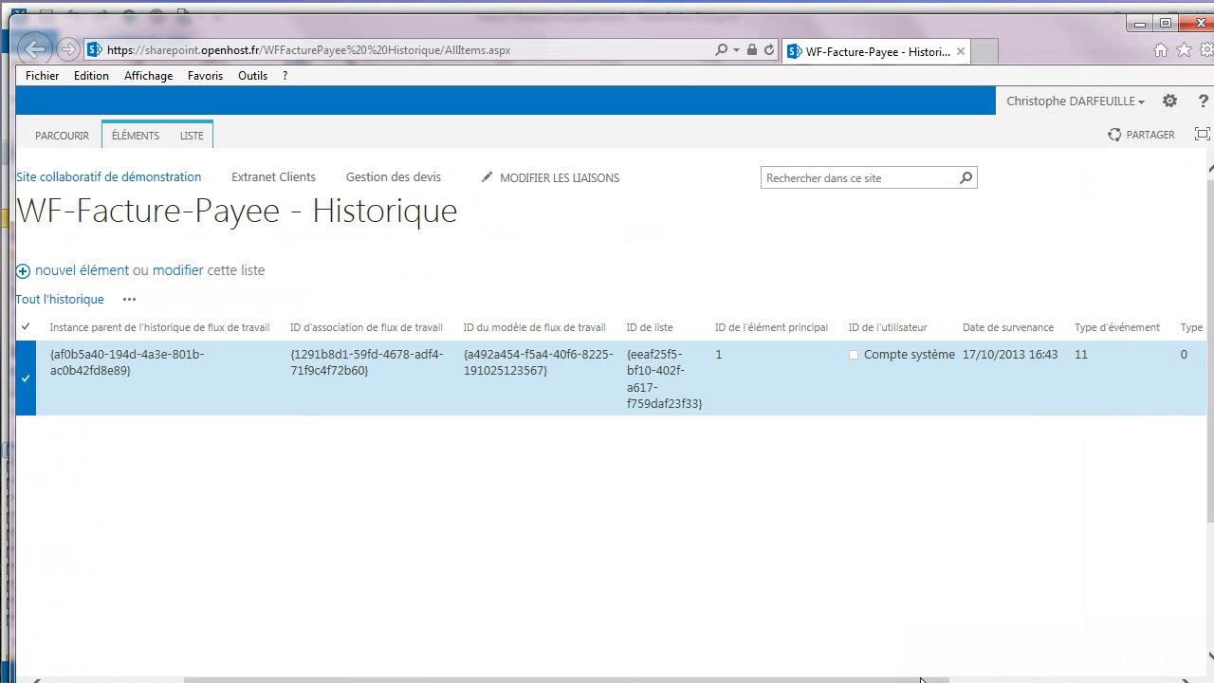
drag(920, 677, 1144, 678)
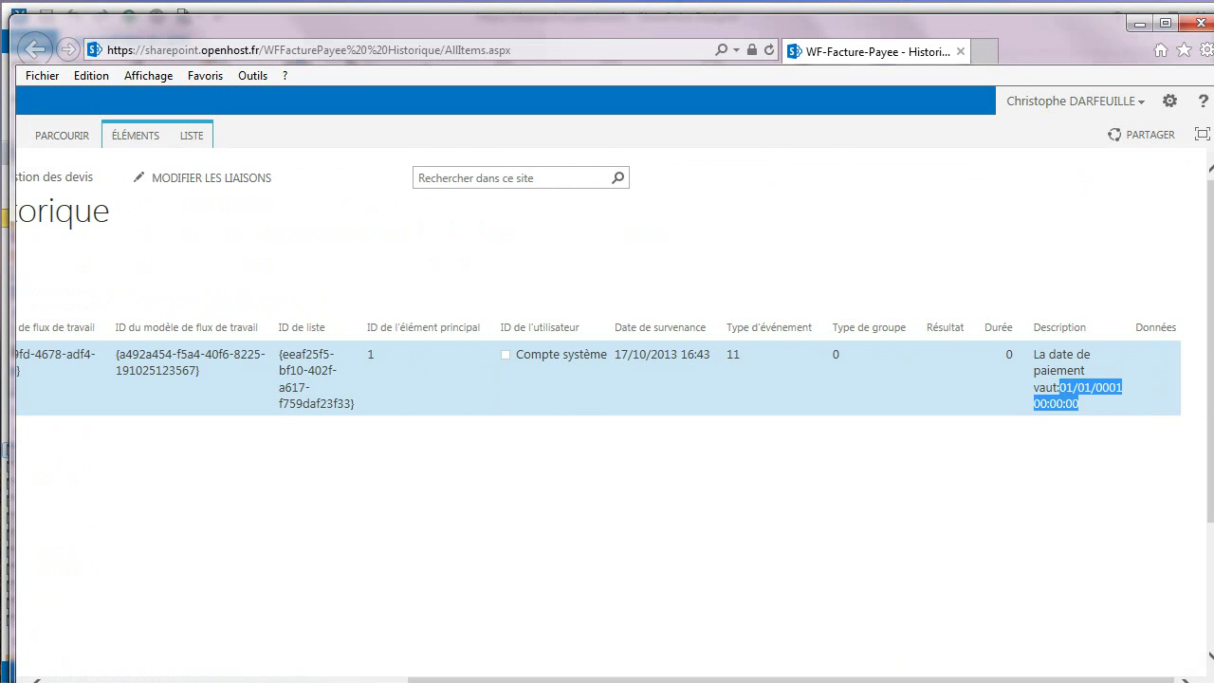
Return to SharePoint Designer and open the WF-Facture-Payee workflow for editing in the text designer
click(1208, 543)
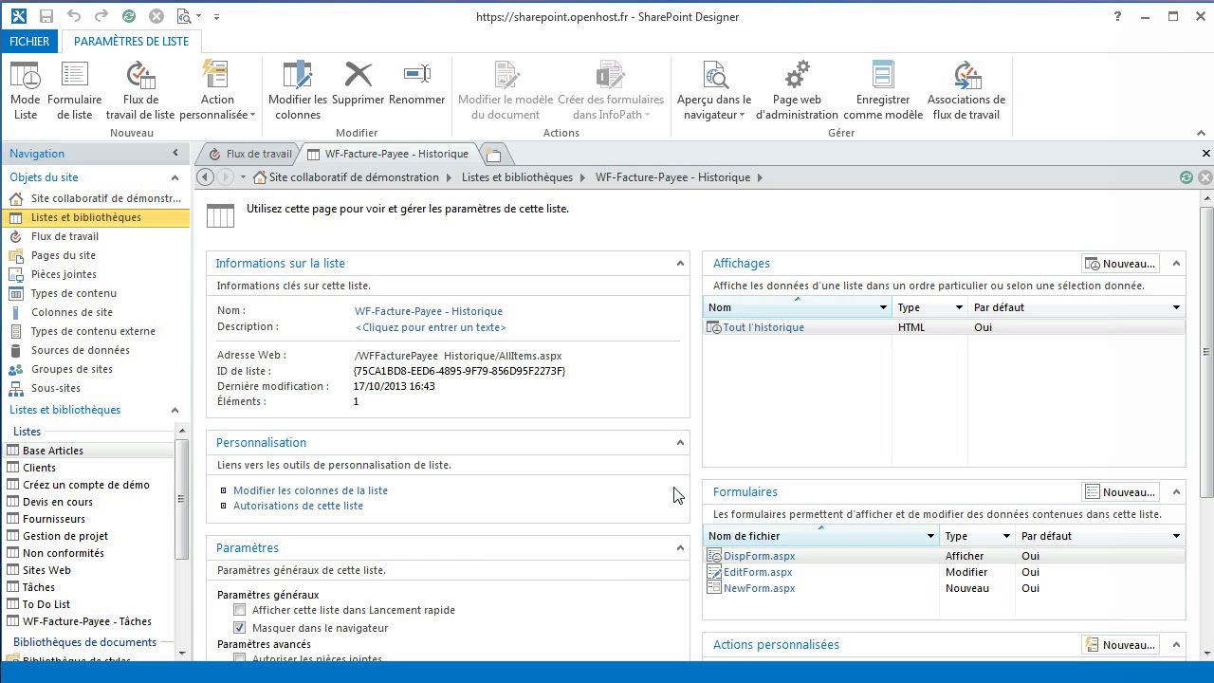
click(248, 153)
click(254, 242)
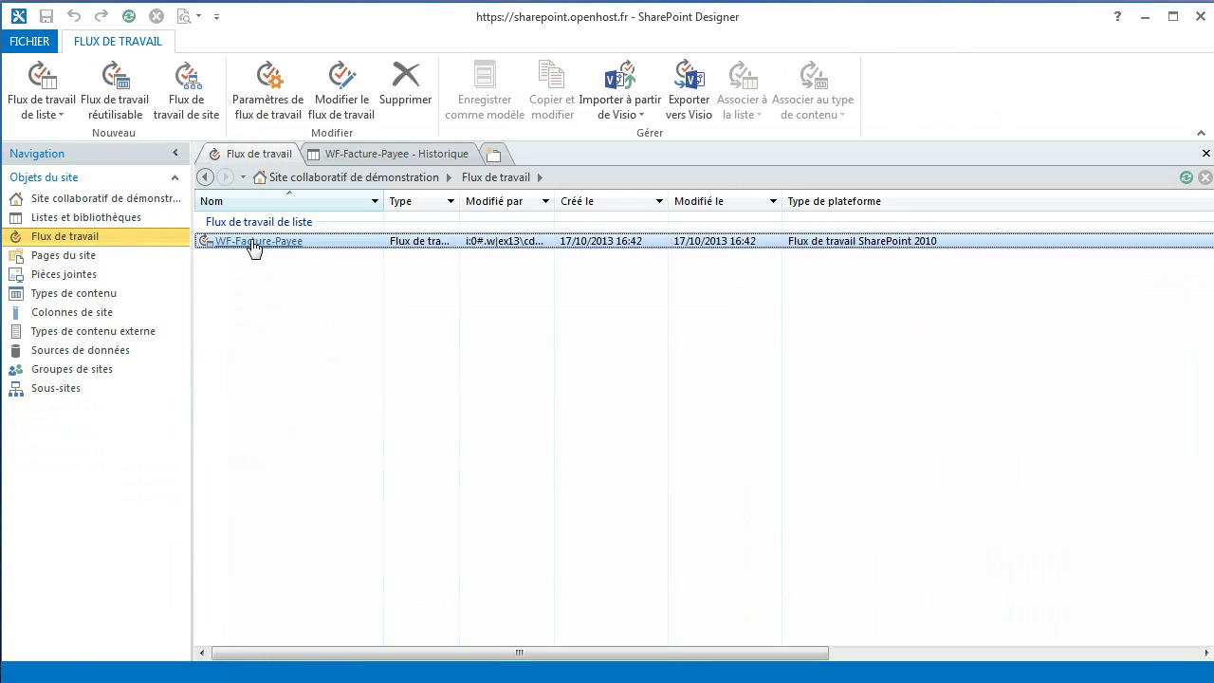
click(254, 242)
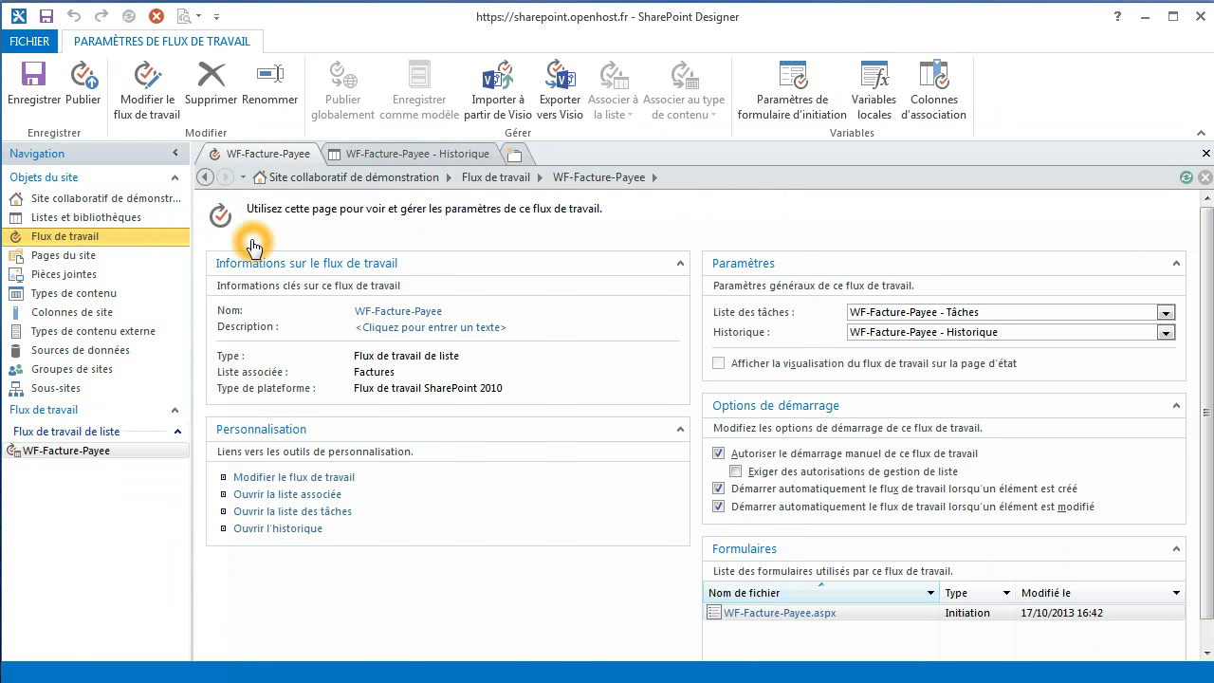
click(281, 477)
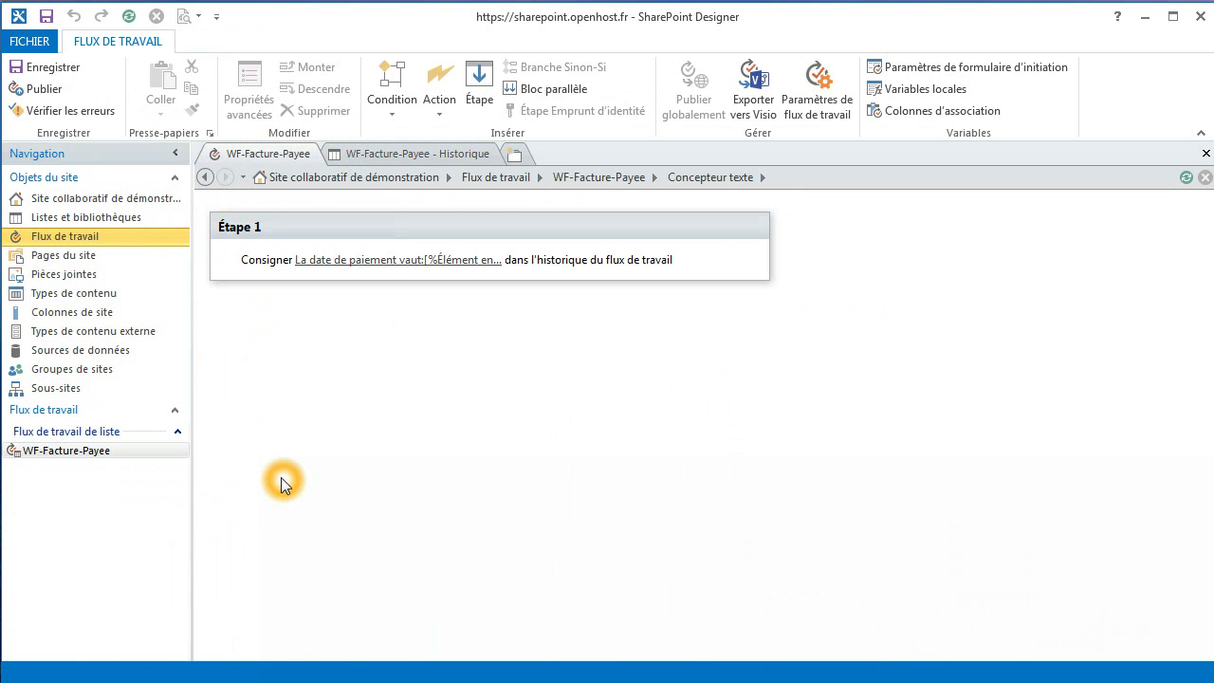
Insert a condition below the history action in Étape 1 that compares the current item's DatePaiement field with a value
click(285, 279)
click(401, 116)
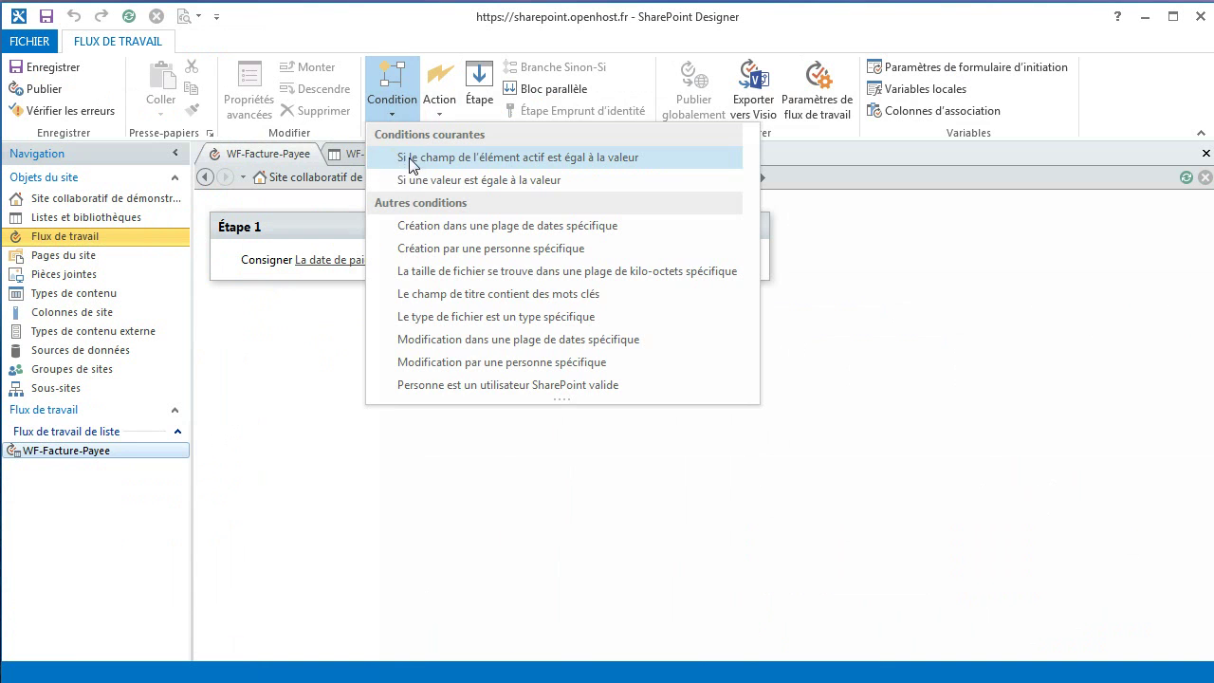
click(413, 161)
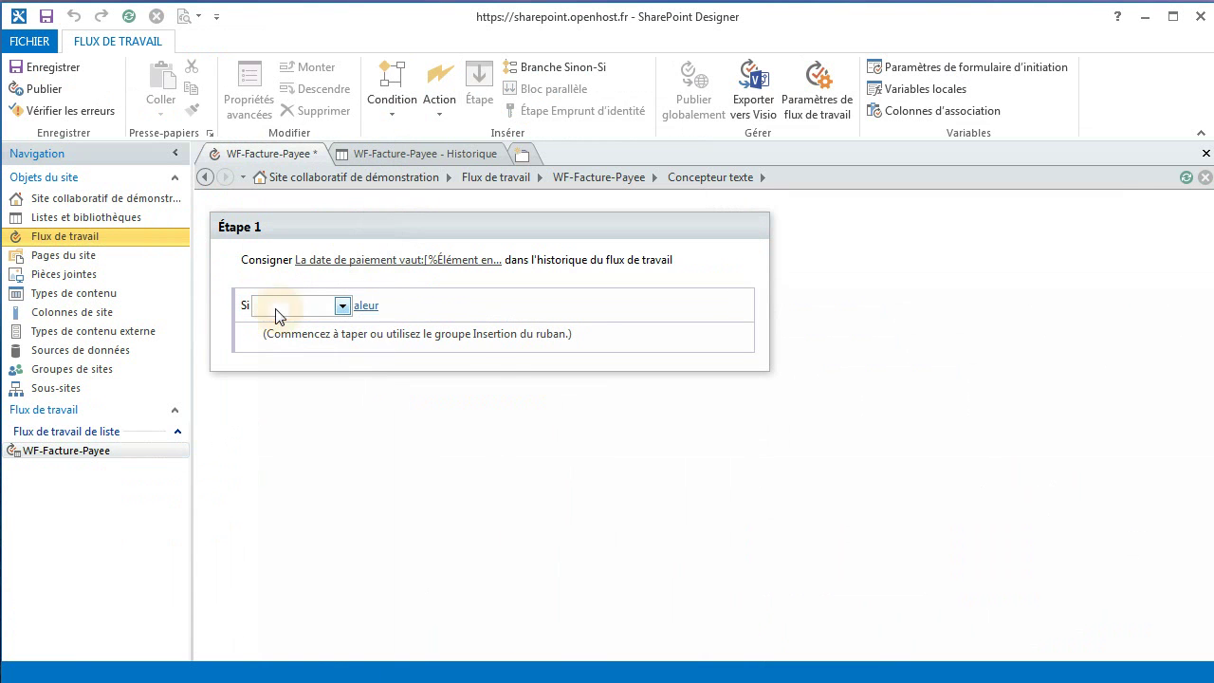
click(277, 309)
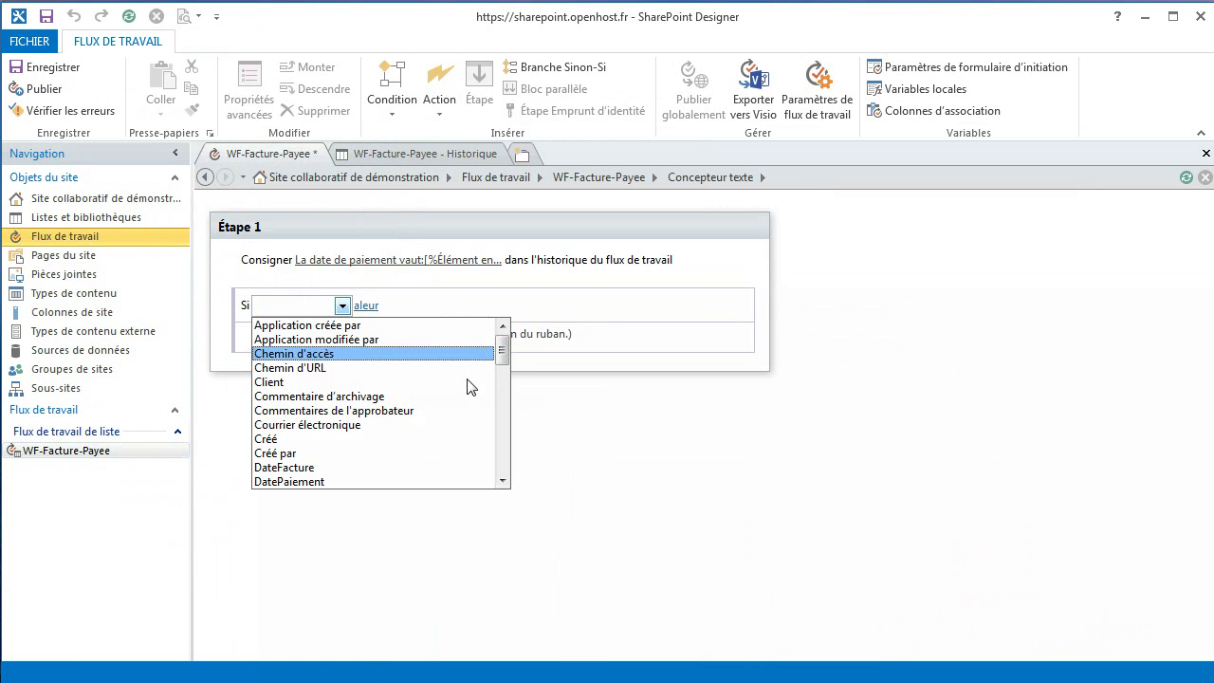
click(367, 483)
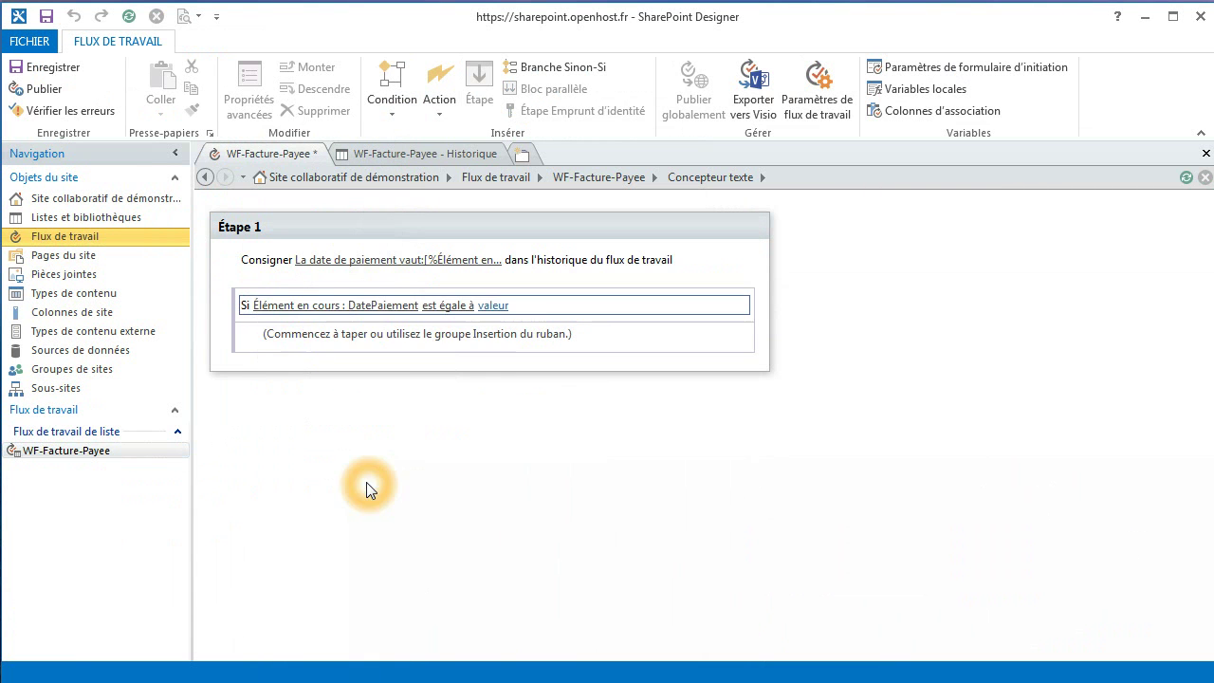
Try to enter 01/01/0001 as the comparison value of the DatePaiement condition
click(497, 306)
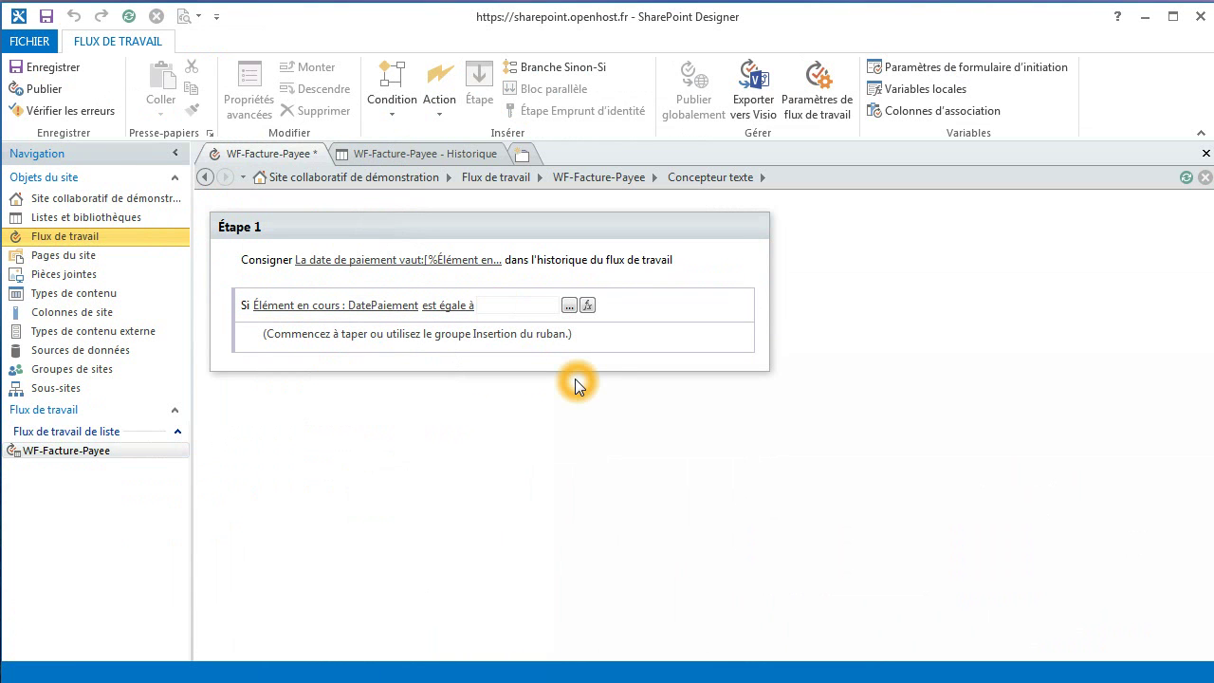
text(01/01/0001)
key(Escape)
click(497, 305)
click(543, 309)
Try the specific date 01/01/2001 as the comparison value, cancel it and delete the DatePaiement condition
click(569, 306)
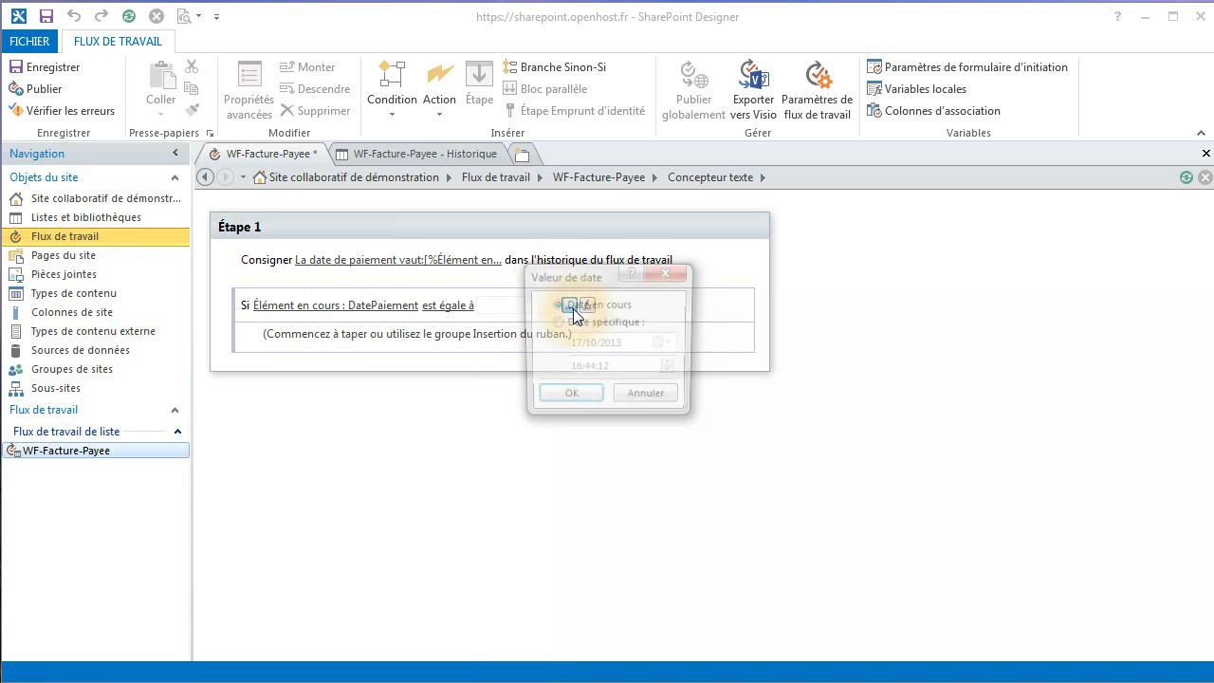
click(637, 325)
click(623, 347)
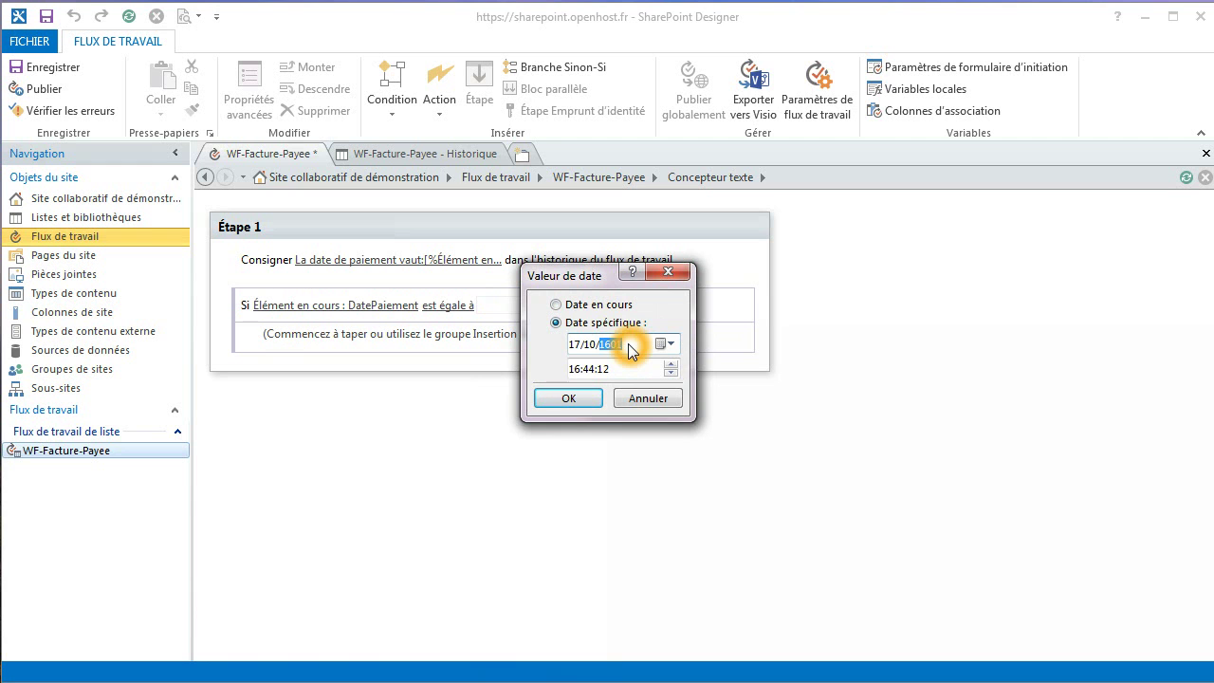
click(575, 346)
text(01)
click(594, 349)
text(01)
click(608, 349)
text(2001)
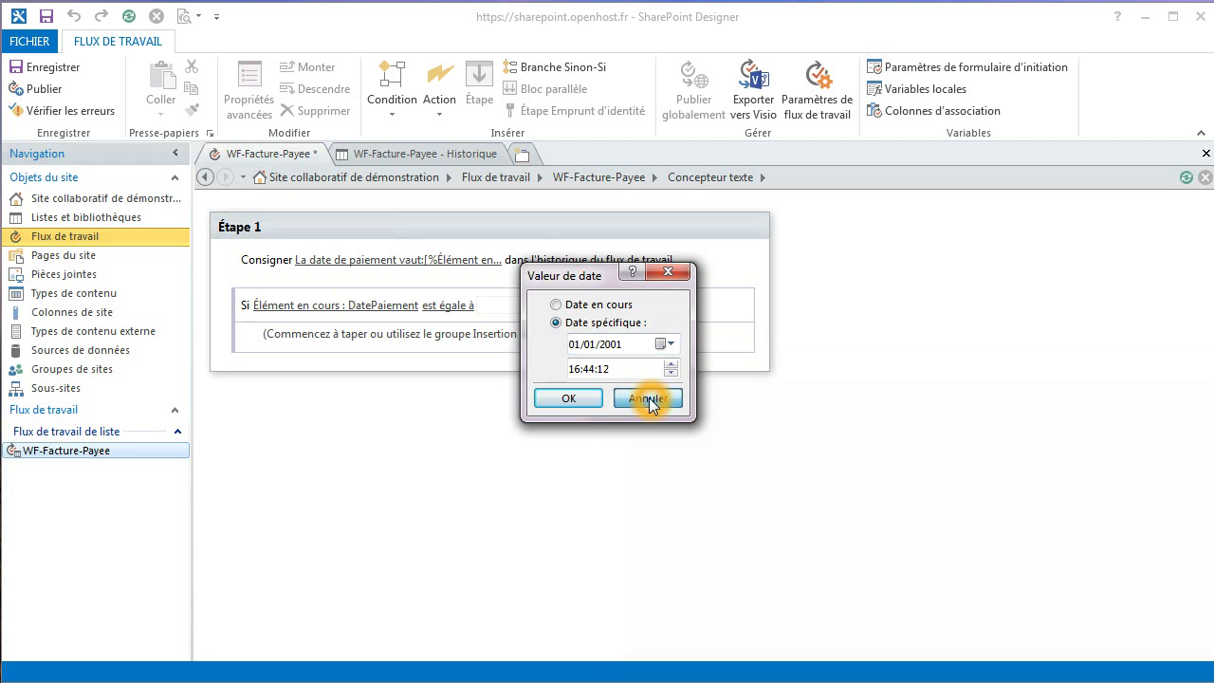
click(649, 398)
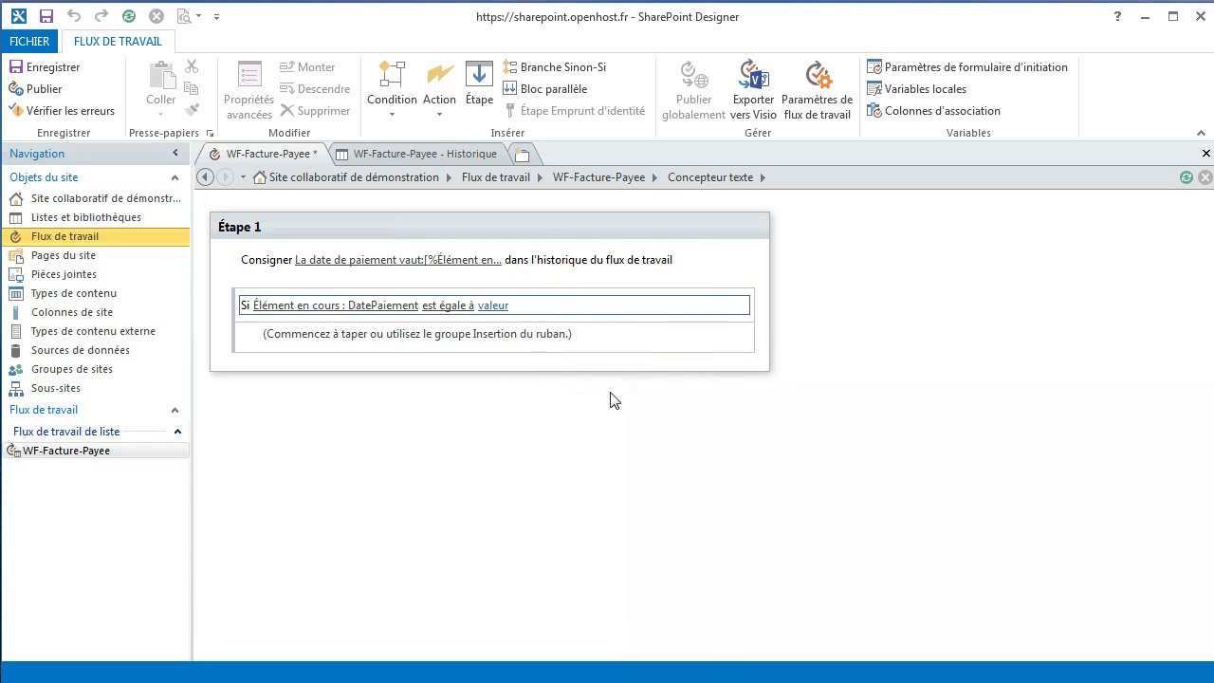
click(740, 305)
click(688, 417)
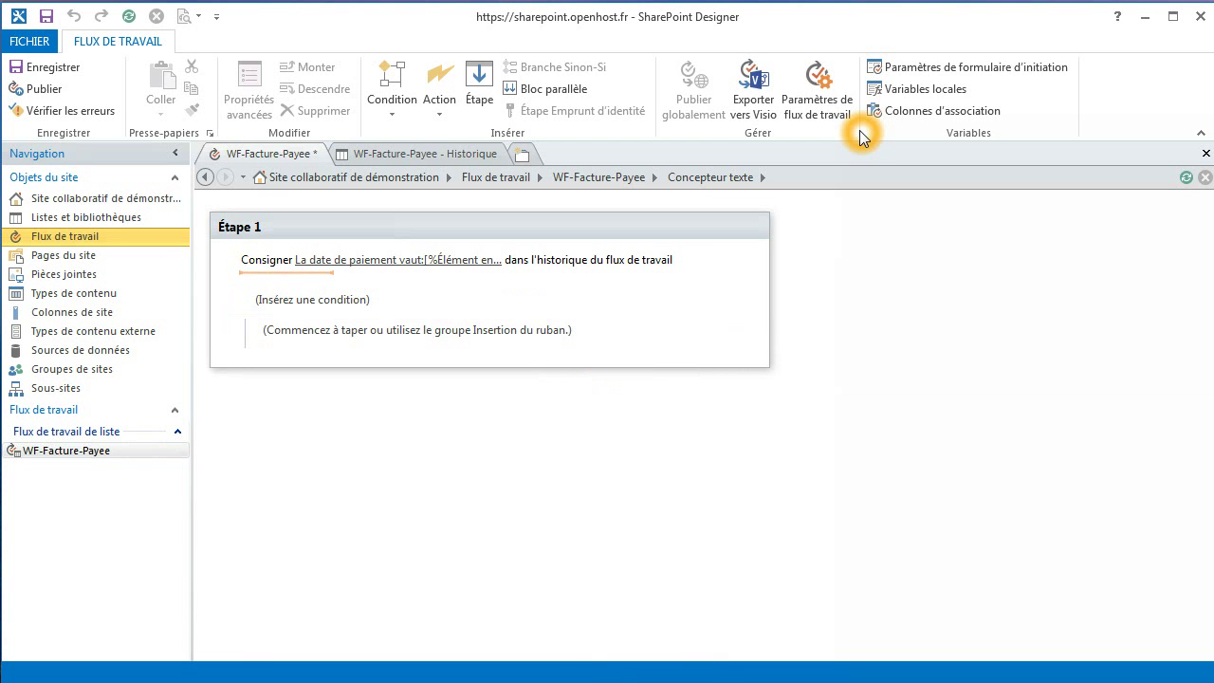
Create a local workflow variable named sDate with the type Date/Heure
click(932, 97)
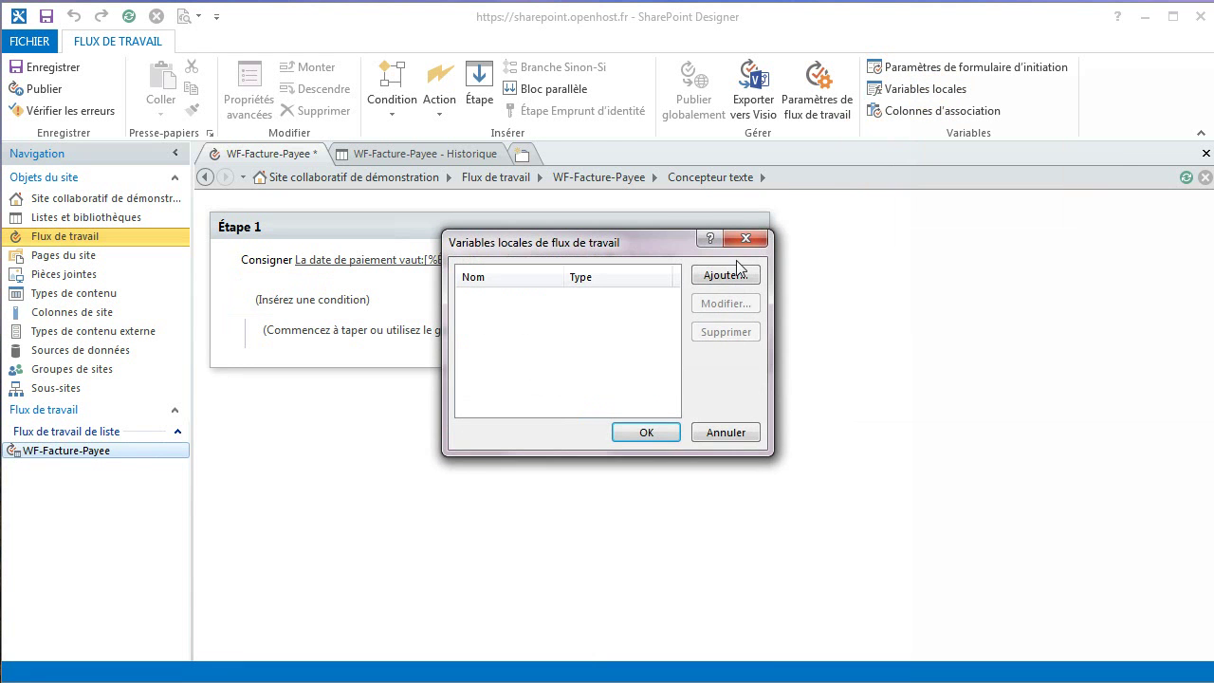
click(732, 276)
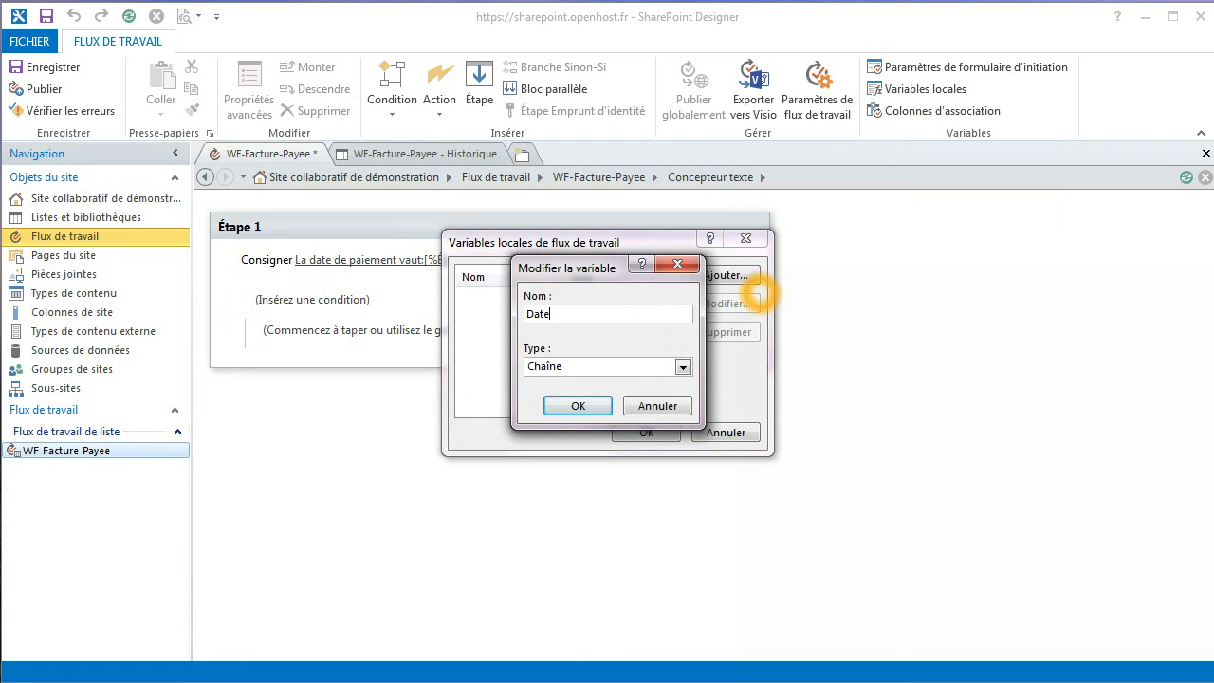
click(683, 368)
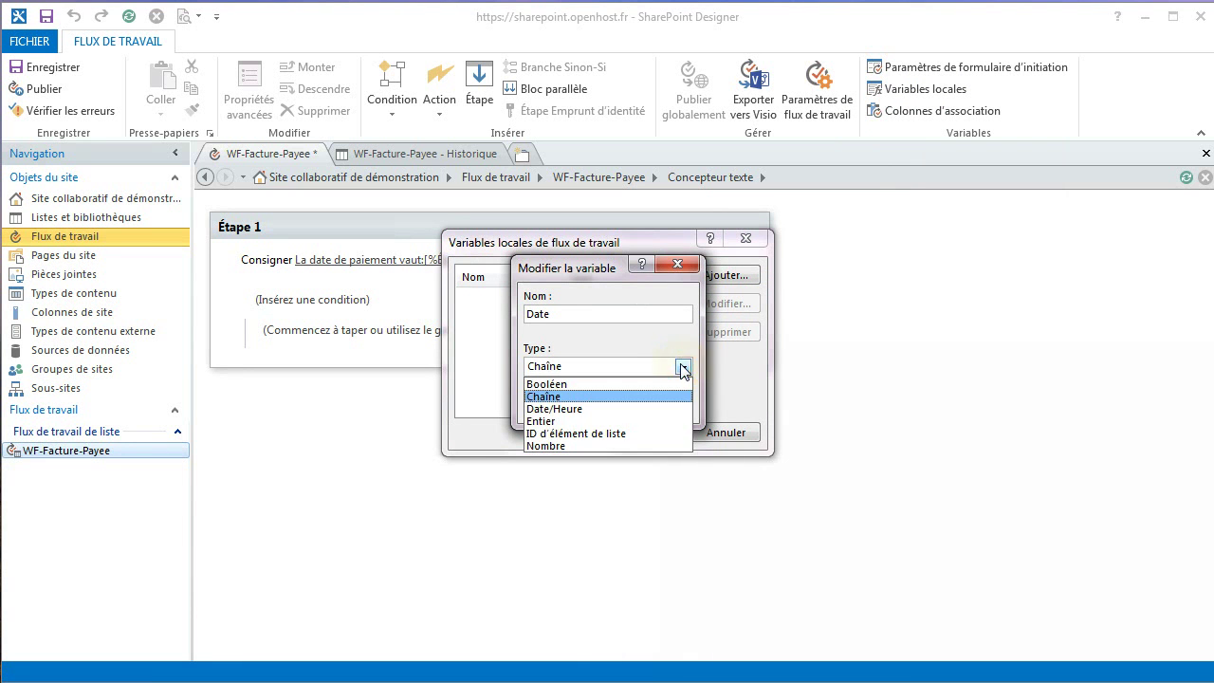
click(618, 409)
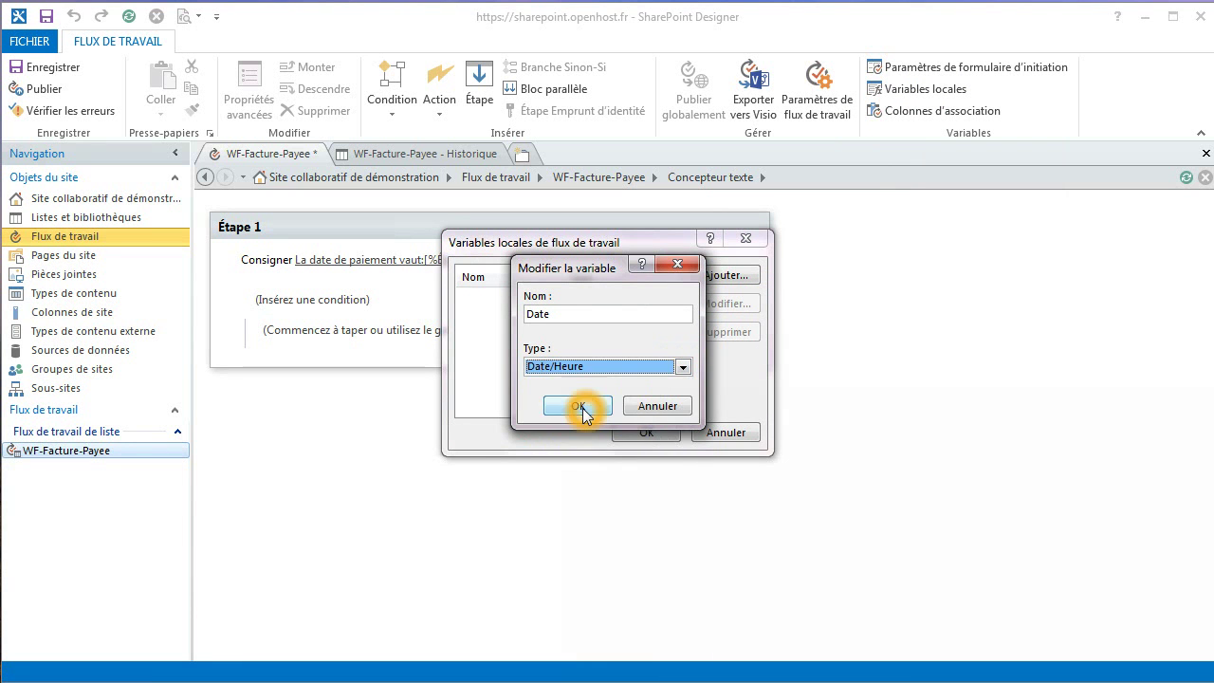
click(569, 319)
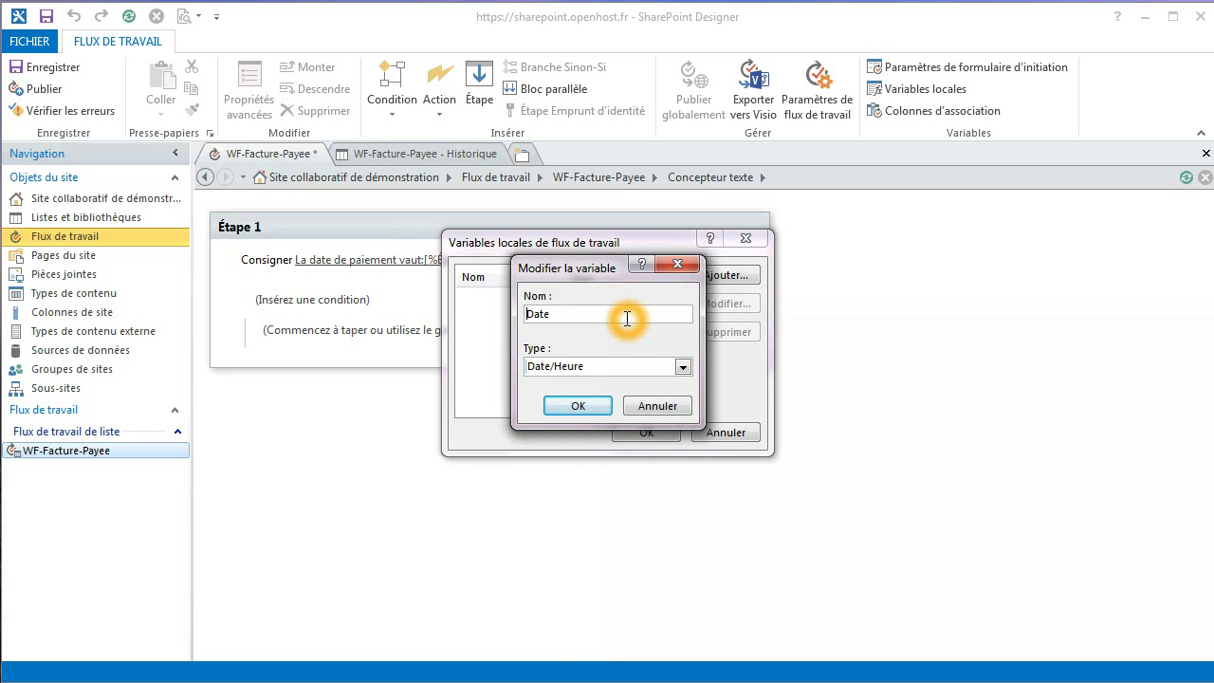
text(s)
click(578, 405)
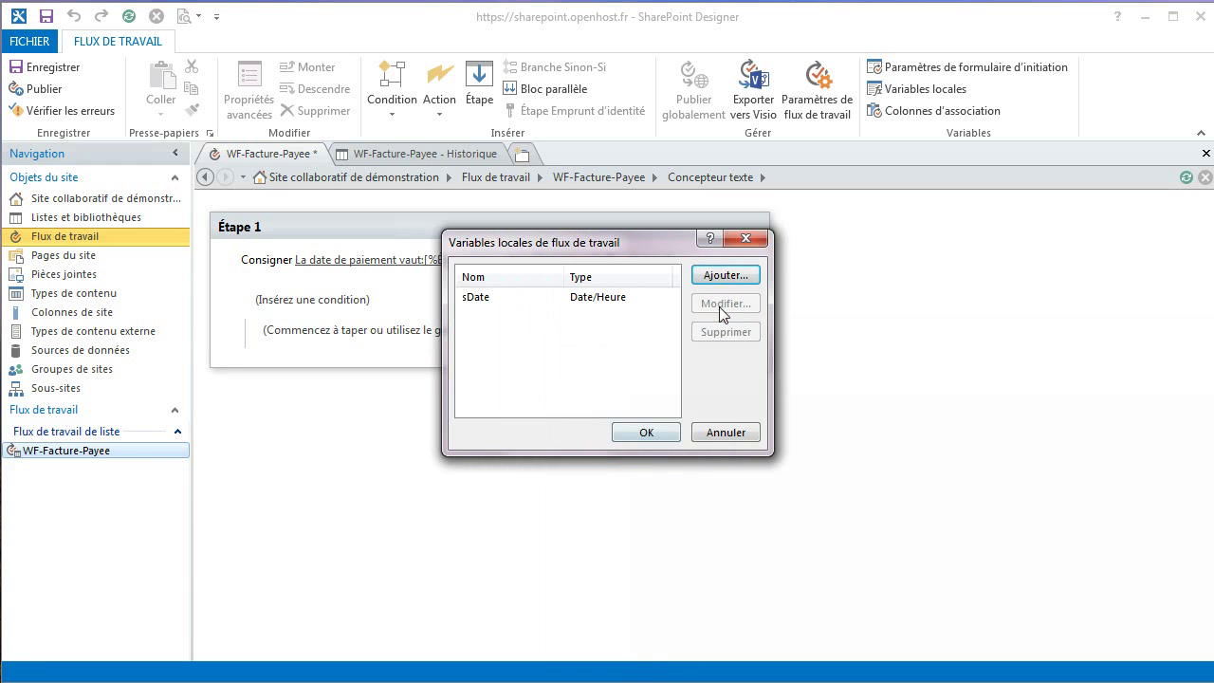
Add a second local variable named cDate of type Chaîne and save the variable list
click(725, 276)
click(598, 336)
text(cDate)
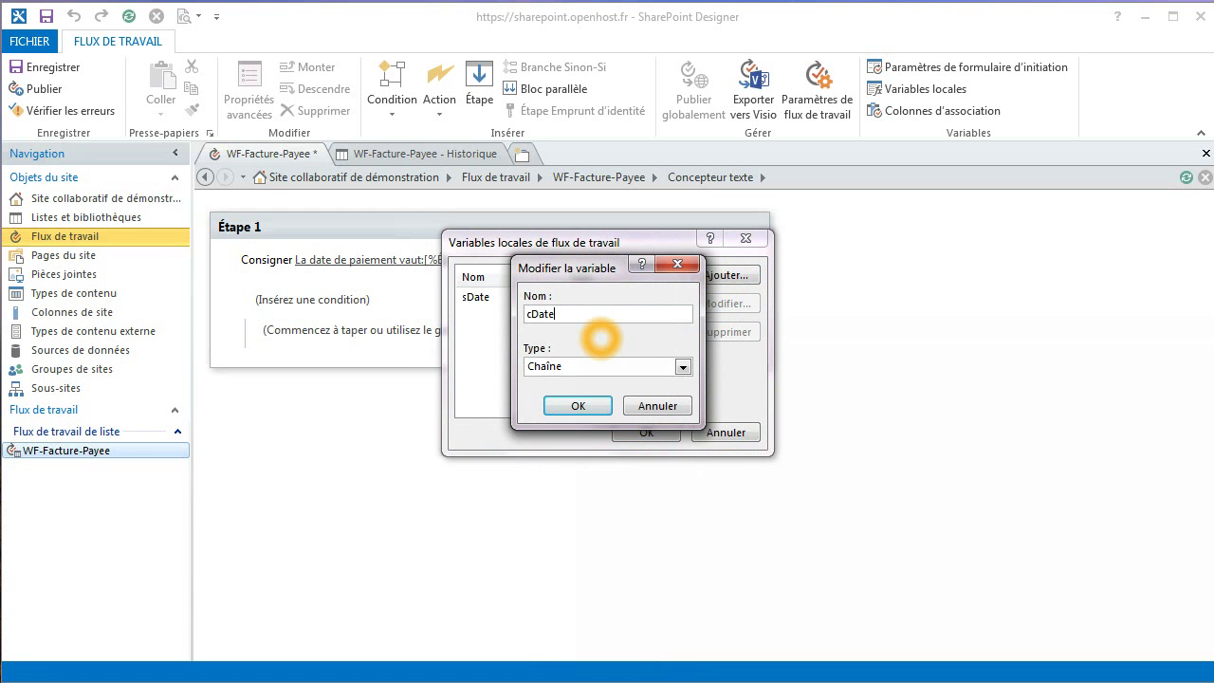
click(577, 405)
click(636, 431)
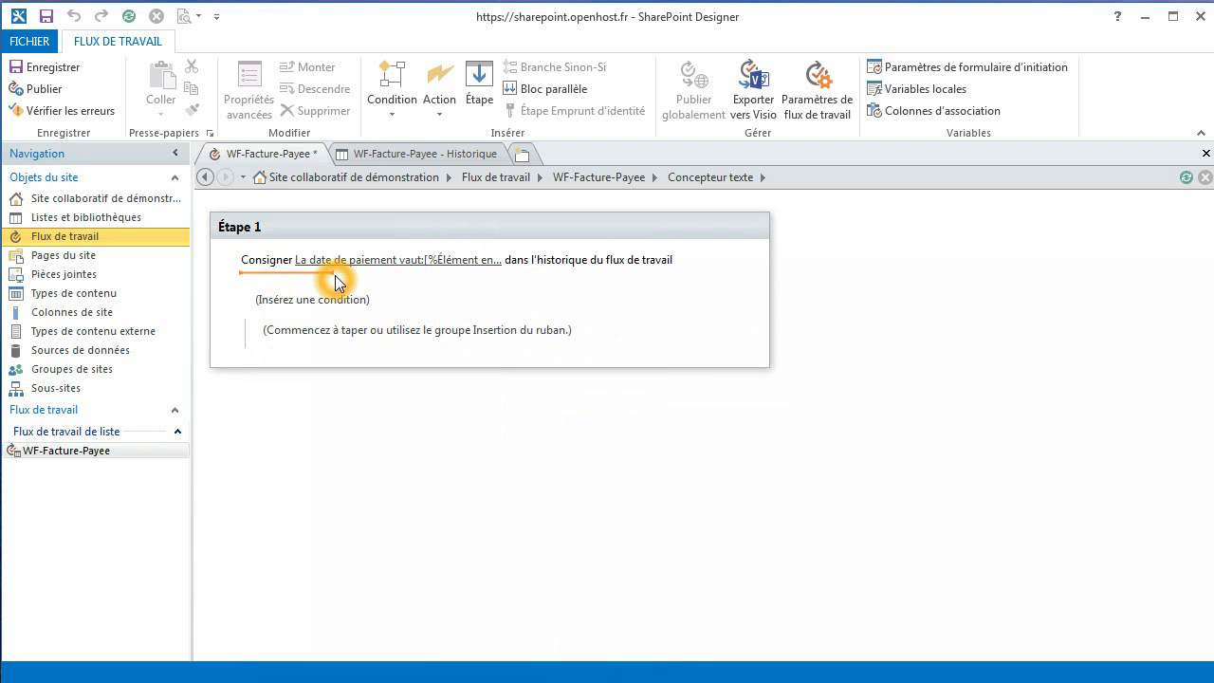
Insert a Définir la variable de flux de travail action below the history action in Étape 1, targeting sDate
click(440, 116)
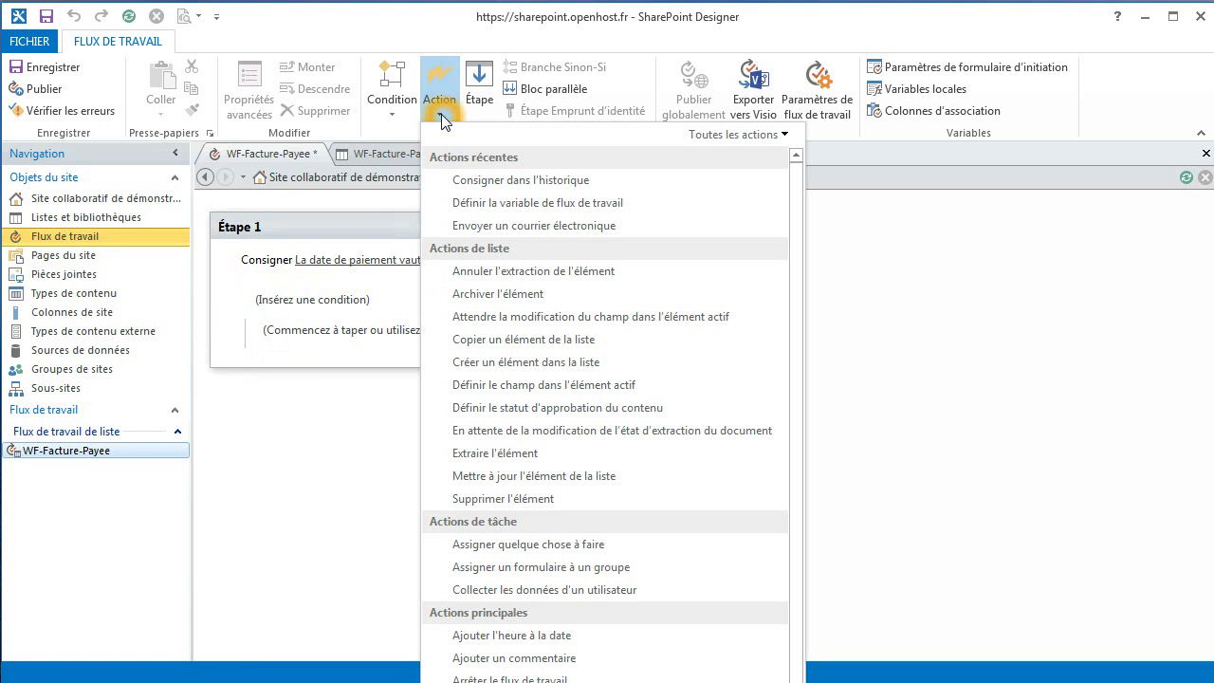
click(473, 205)
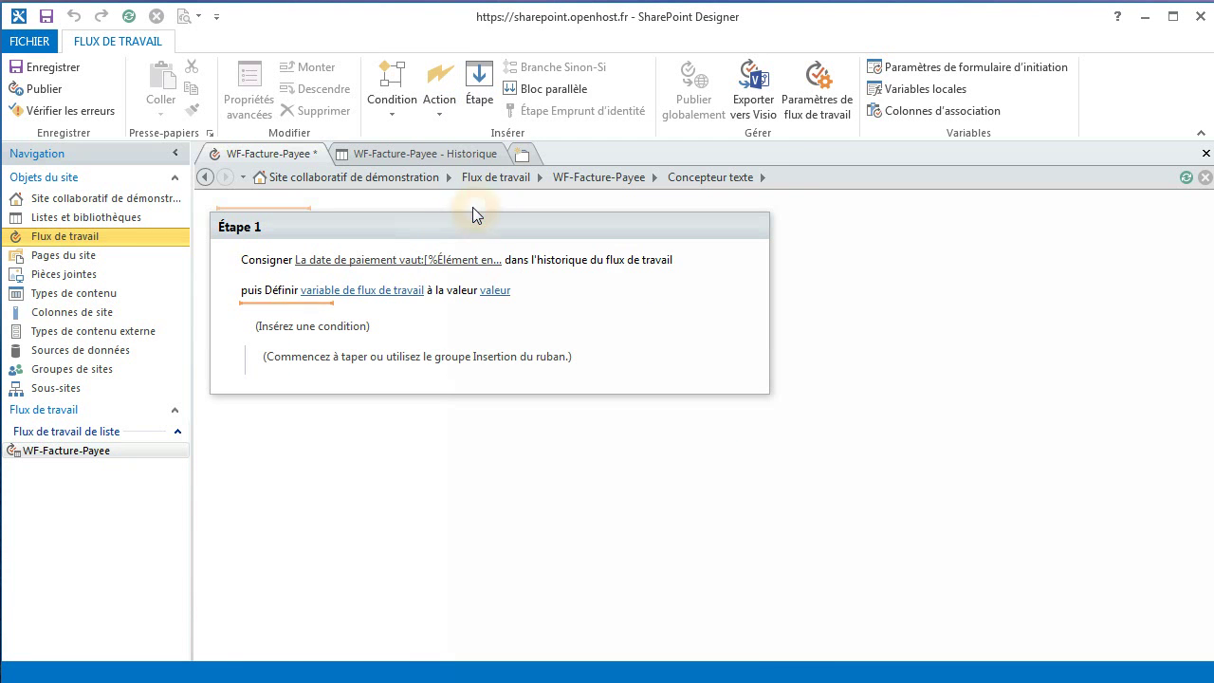
click(384, 291)
click(384, 327)
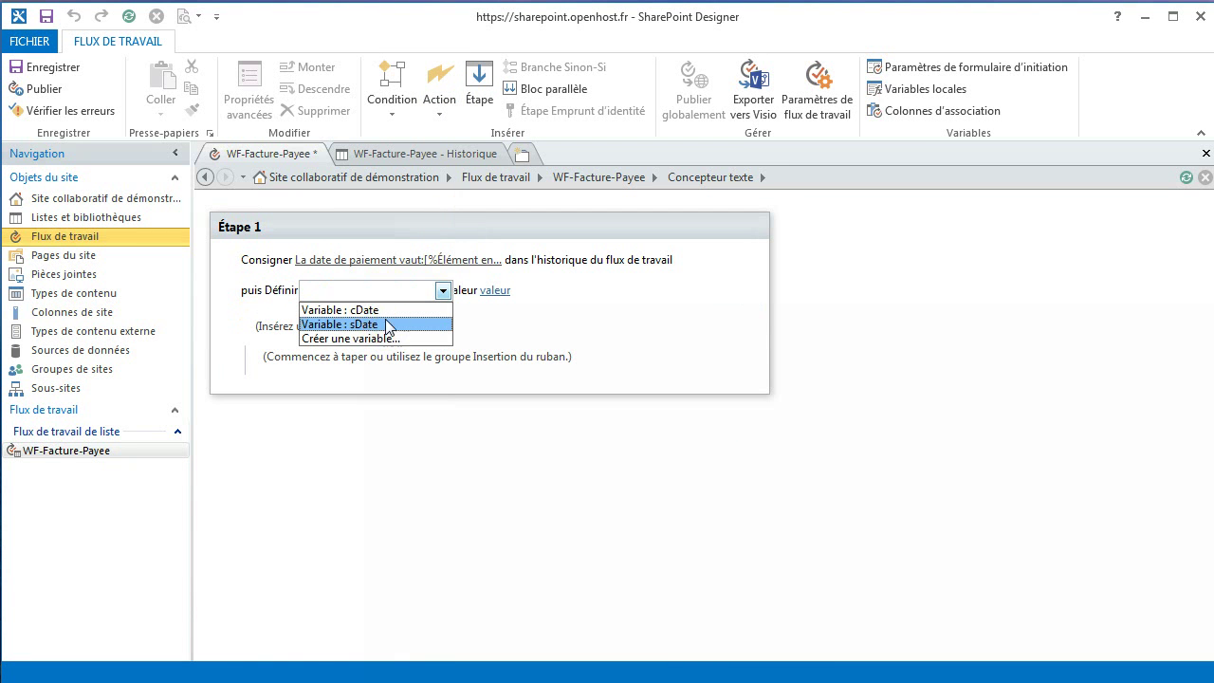
Set the value assigned to sDate to the DatePaiement field of the current item
click(453, 294)
click(526, 296)
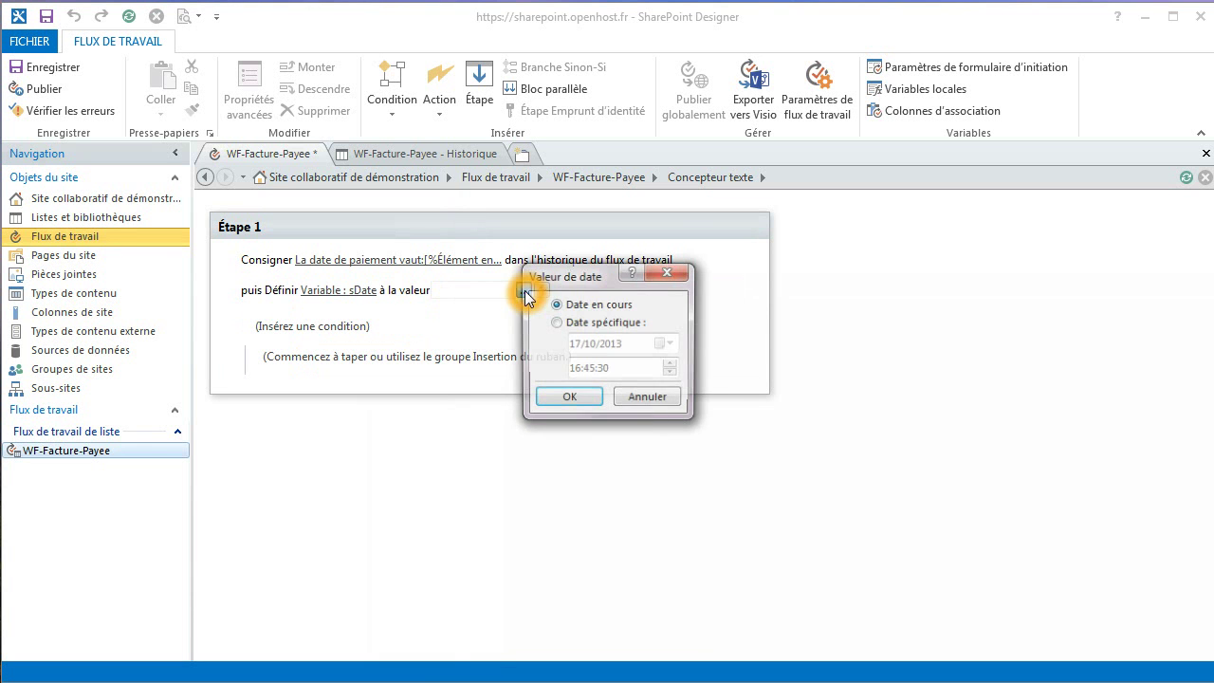
click(650, 399)
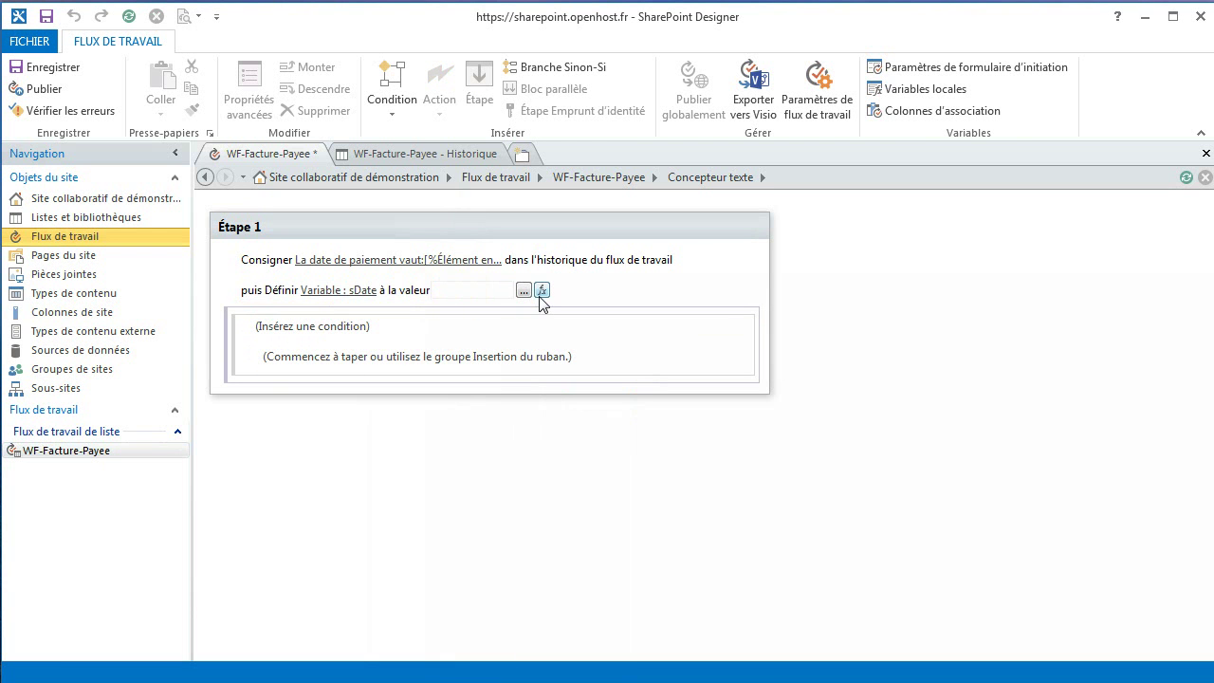
click(542, 290)
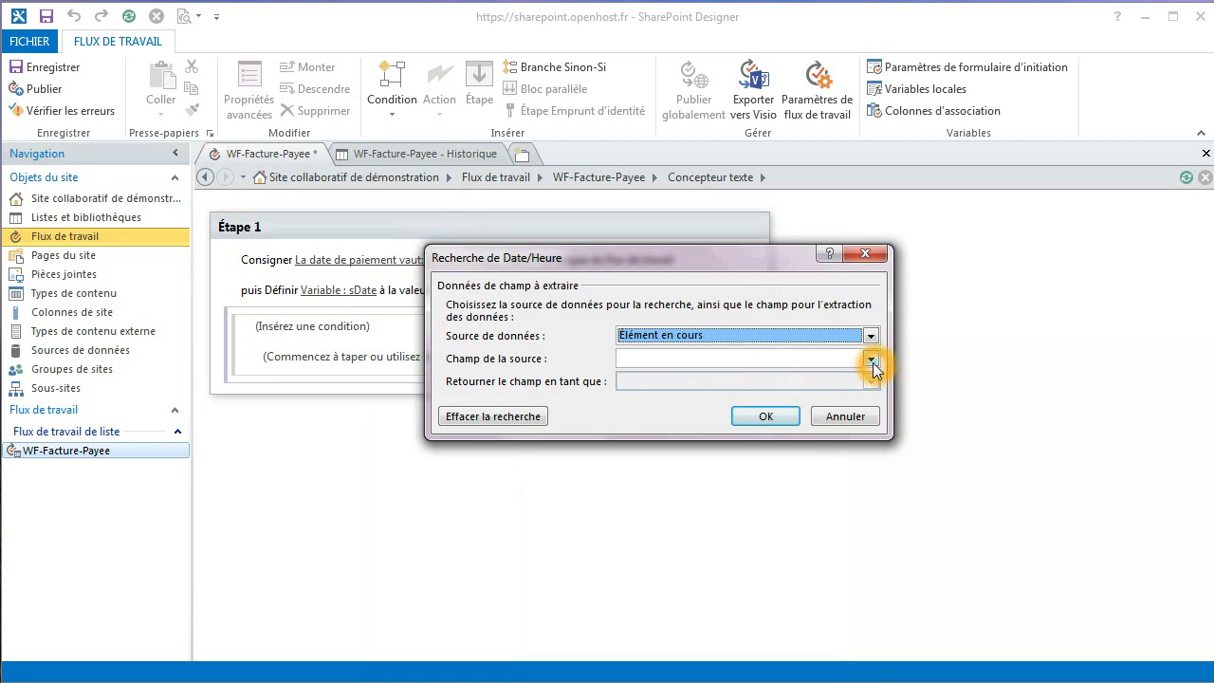
click(869, 359)
click(830, 366)
scroll(829, 363, down, 1)
click(779, 417)
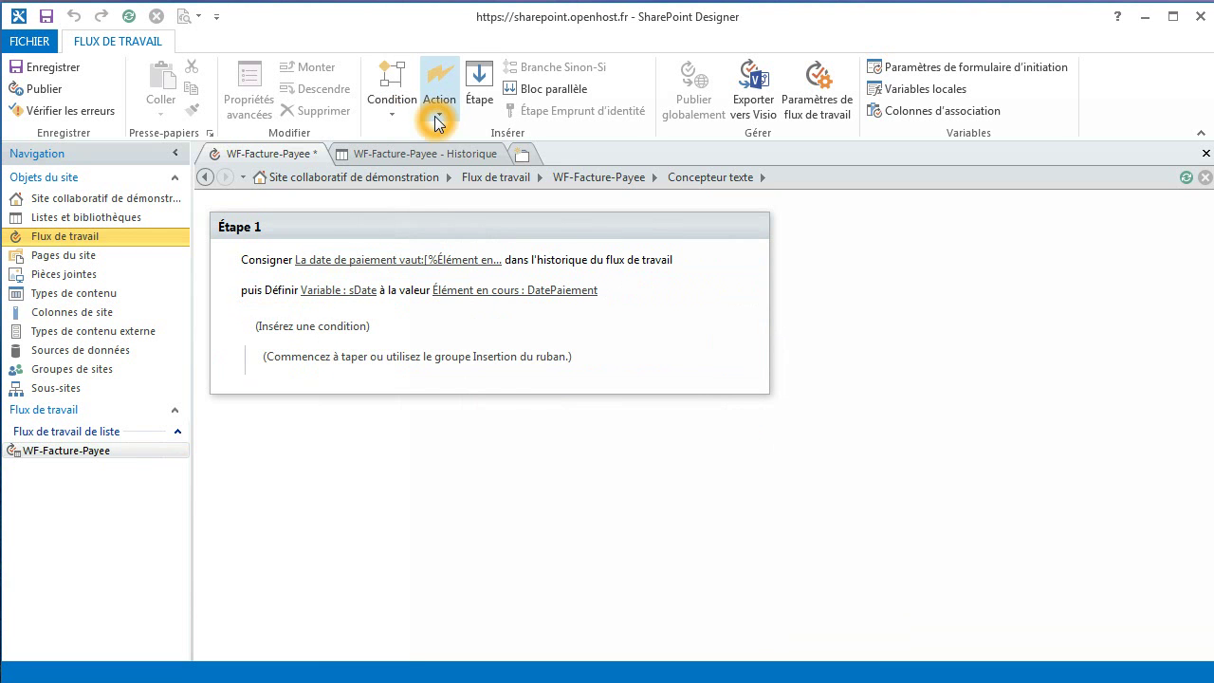
Insert another Définir la variable de flux de travail action below the sDate action, targeting cDate
click(438, 118)
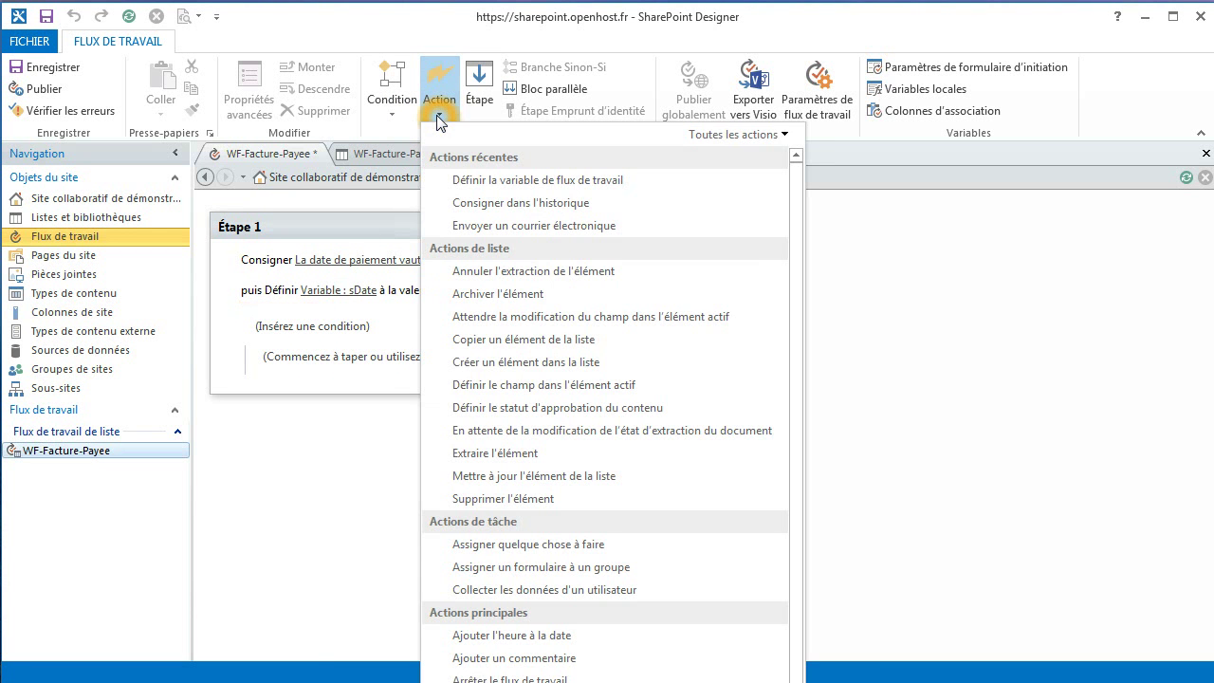
click(464, 180)
click(493, 317)
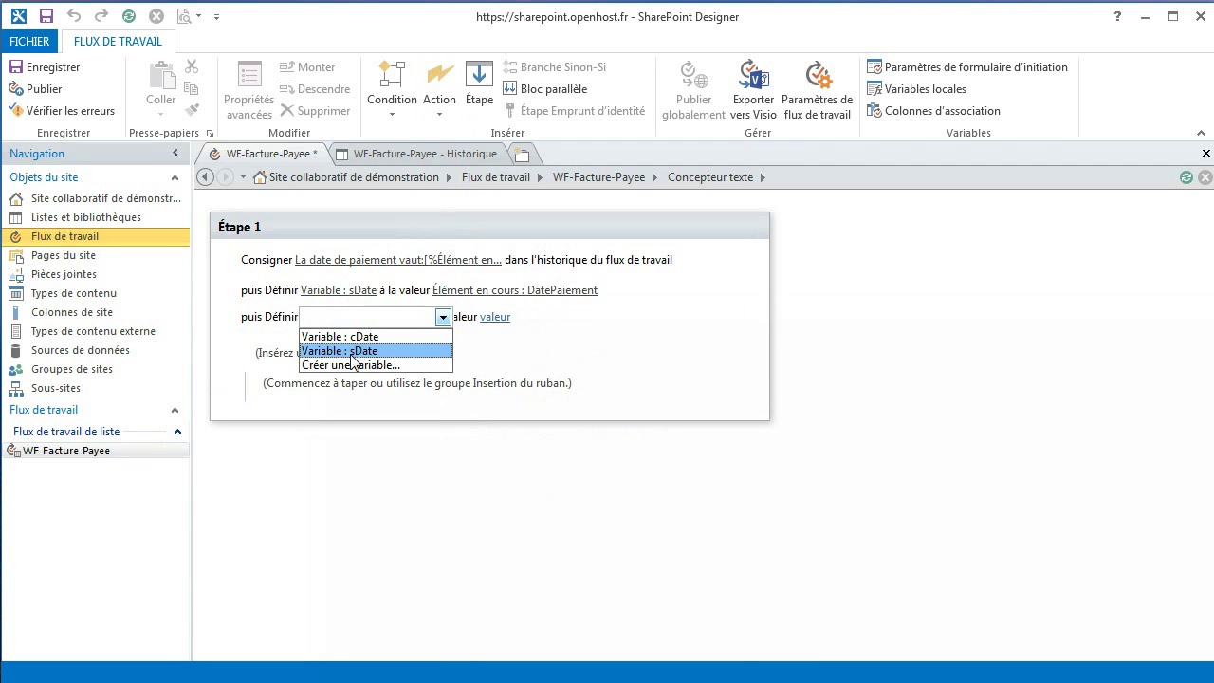
click(371, 337)
Set the value assigned to cDate to the workflow variable sDate, returned as Comme chaîne
click(453, 317)
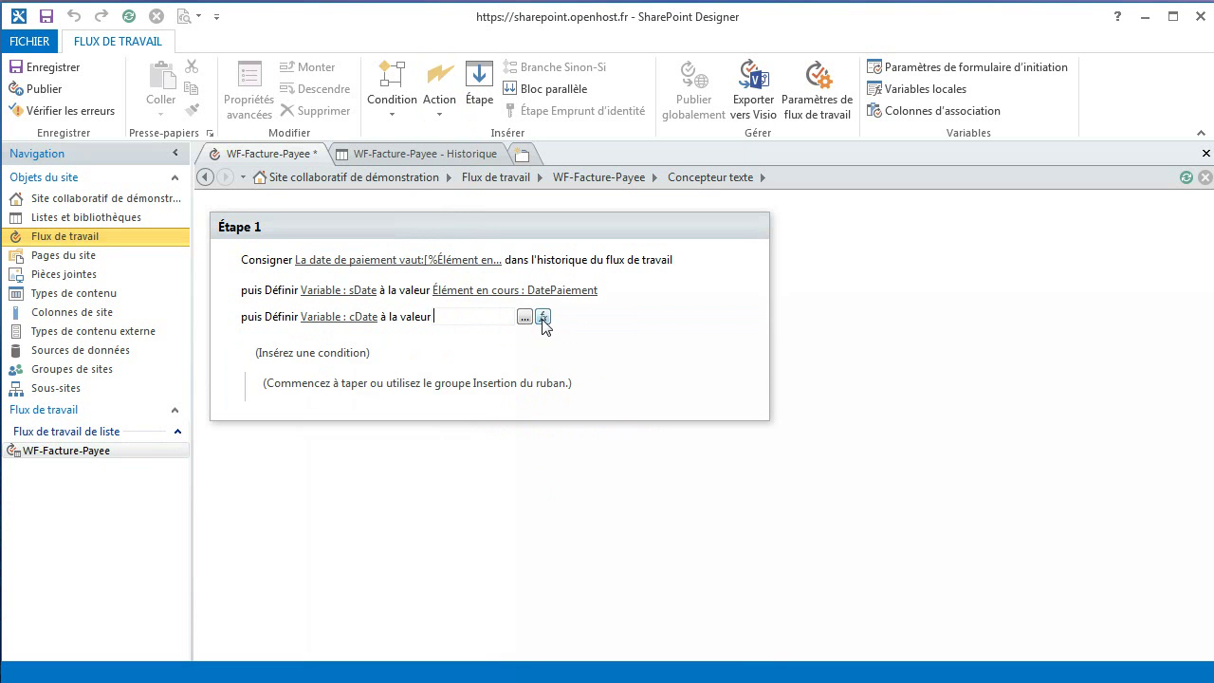
click(543, 318)
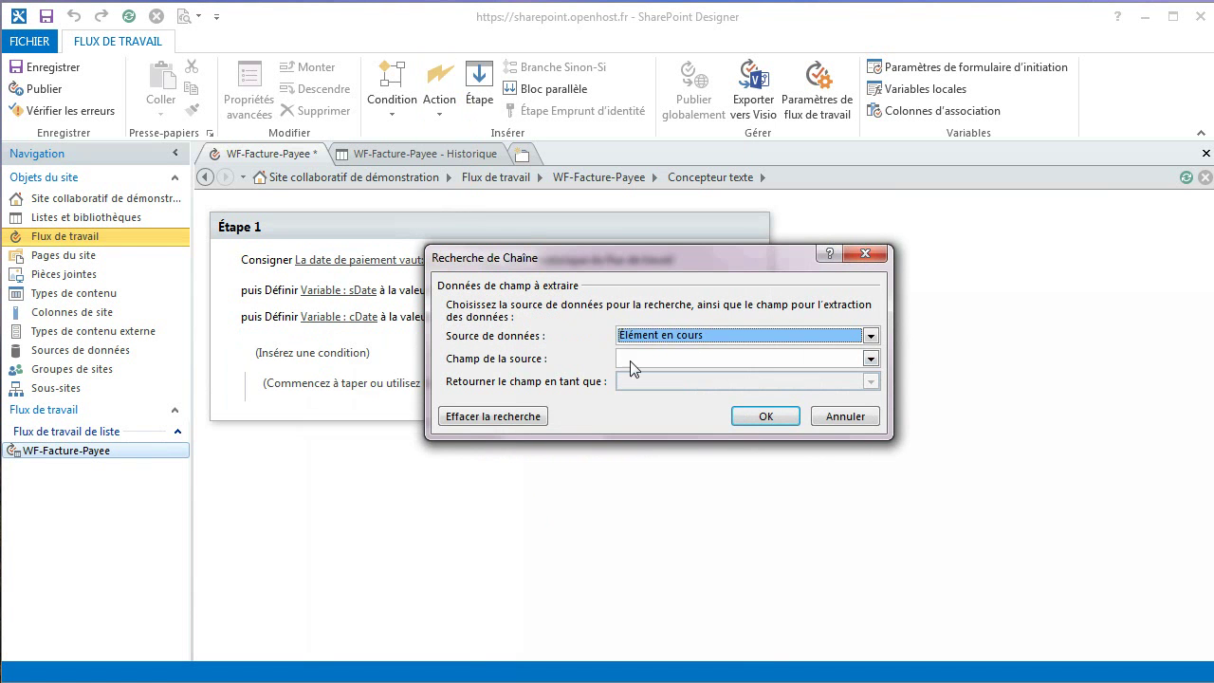
click(870, 335)
click(851, 361)
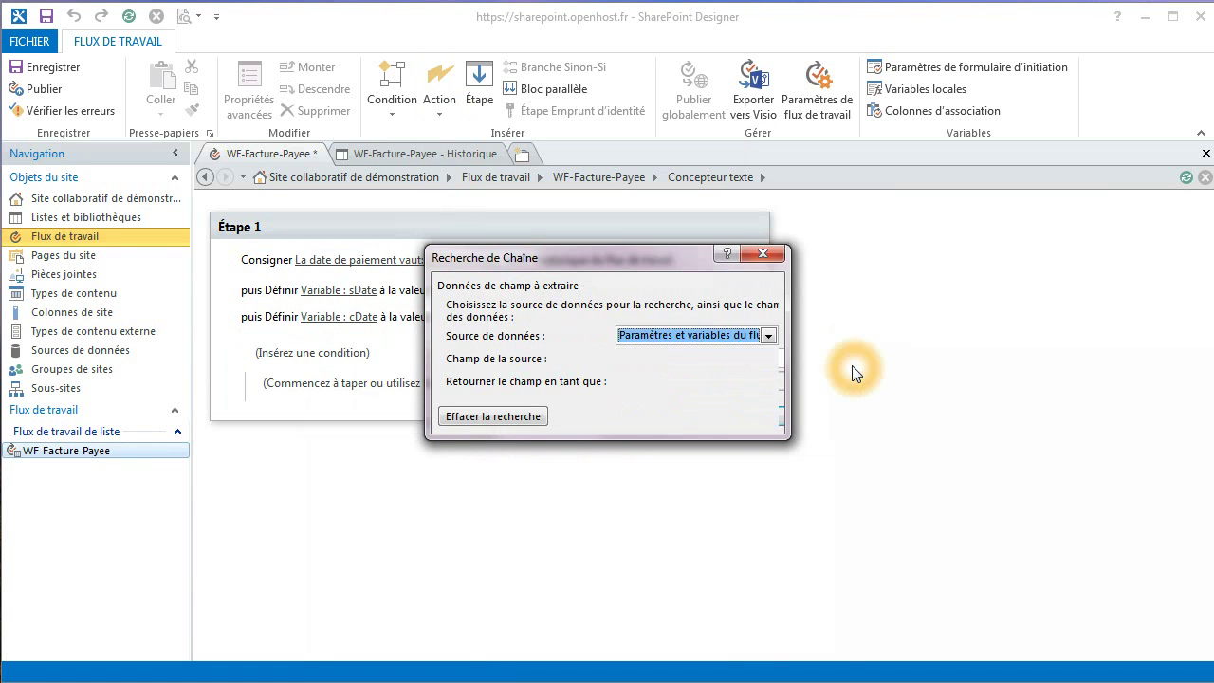
click(768, 358)
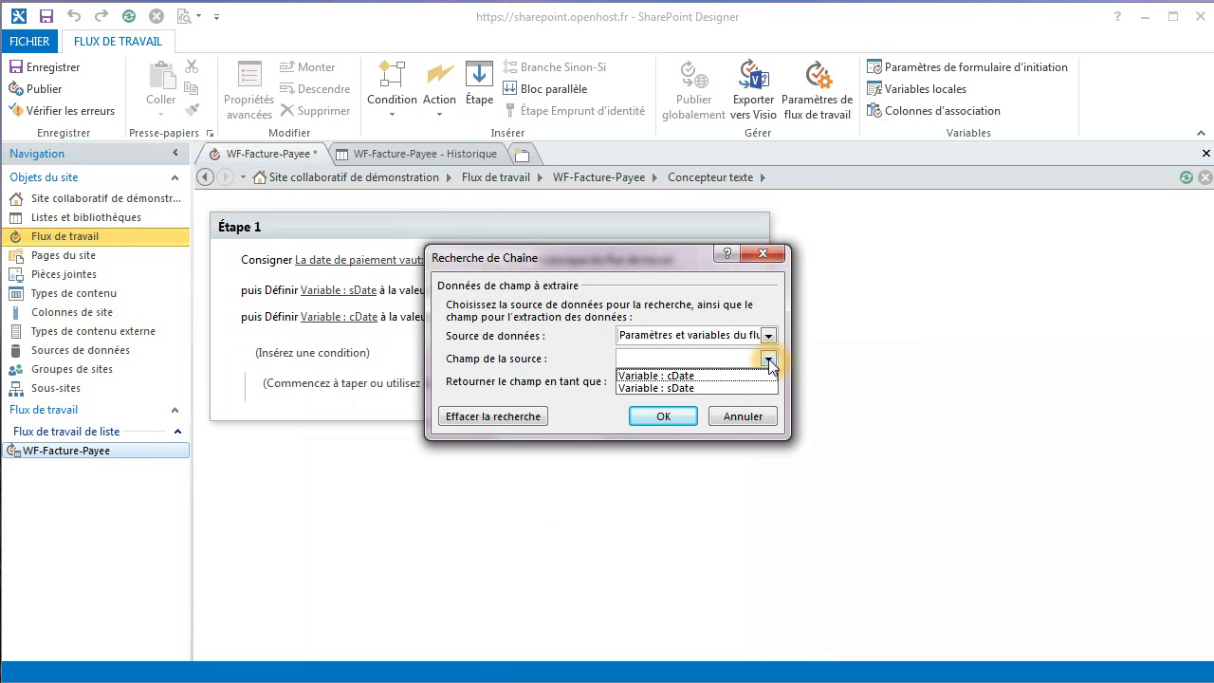
click(757, 388)
click(769, 383)
click(663, 416)
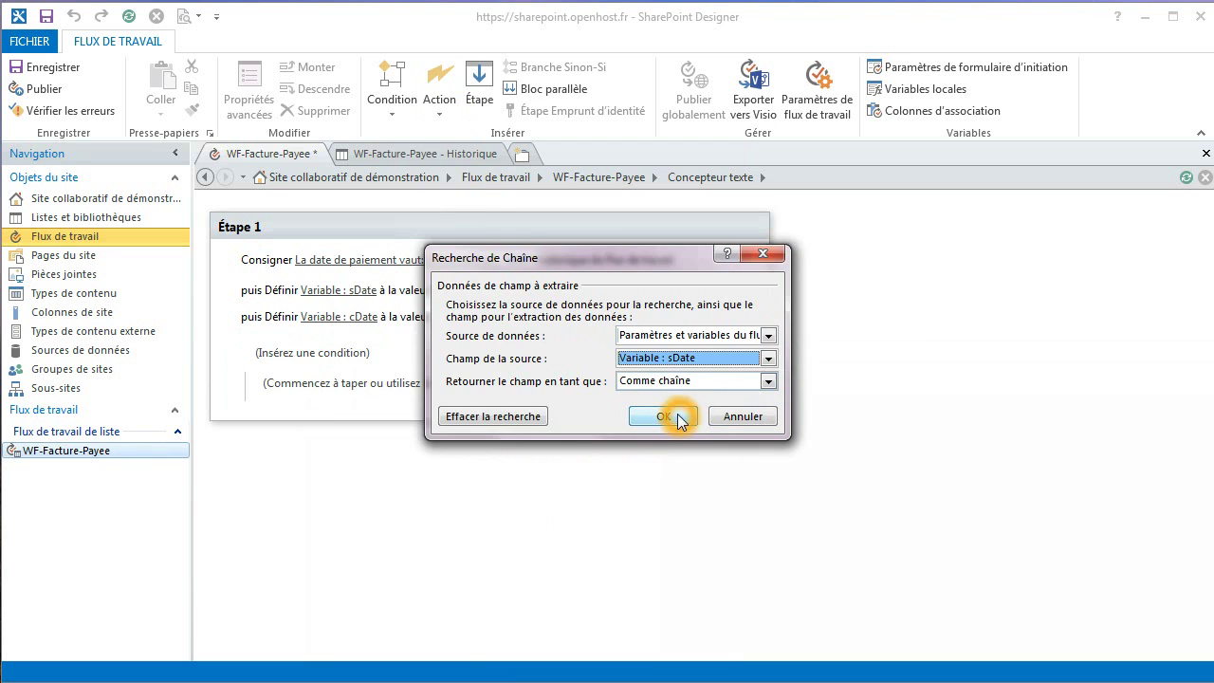
Insert the condition "Si une valeur est égale à la valeur" in the empty condition block below the cDate action
click(296, 341)
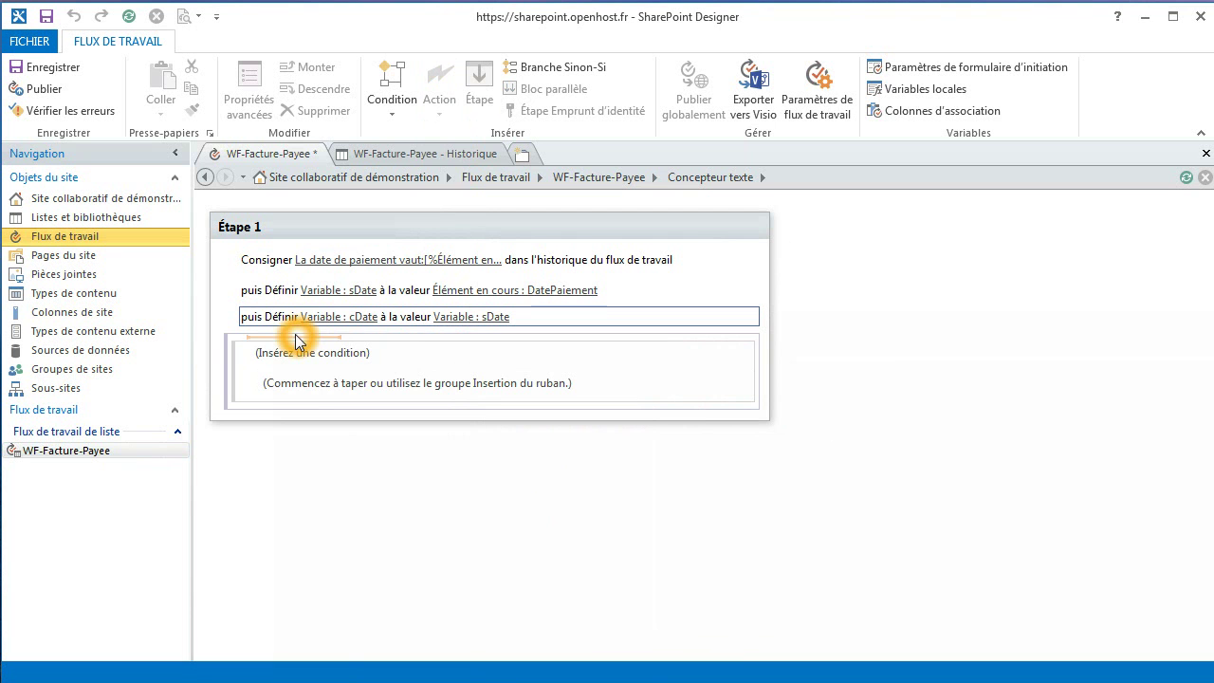
click(295, 361)
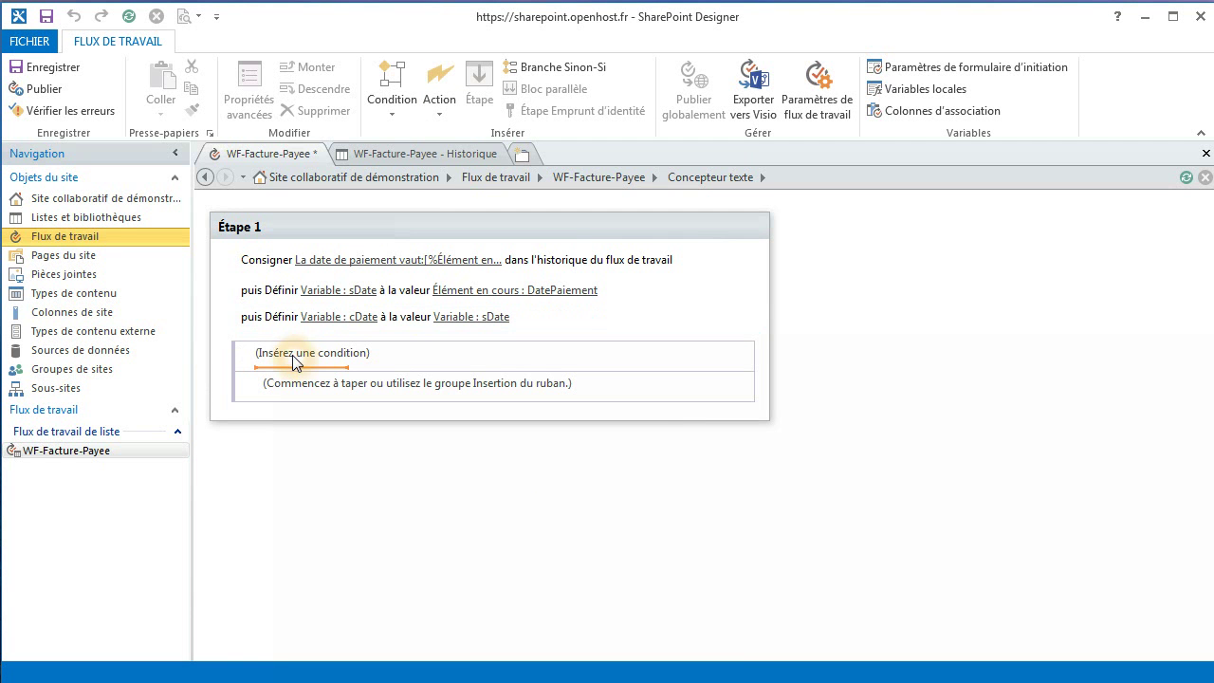
click(395, 106)
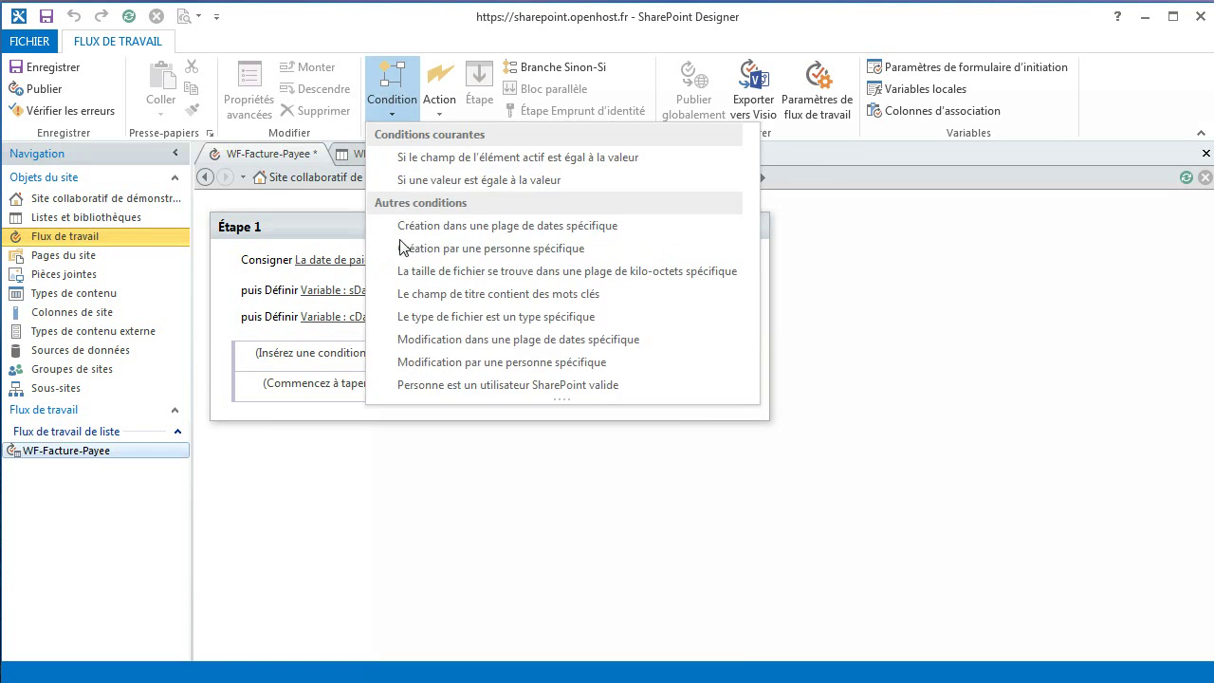
click(434, 168)
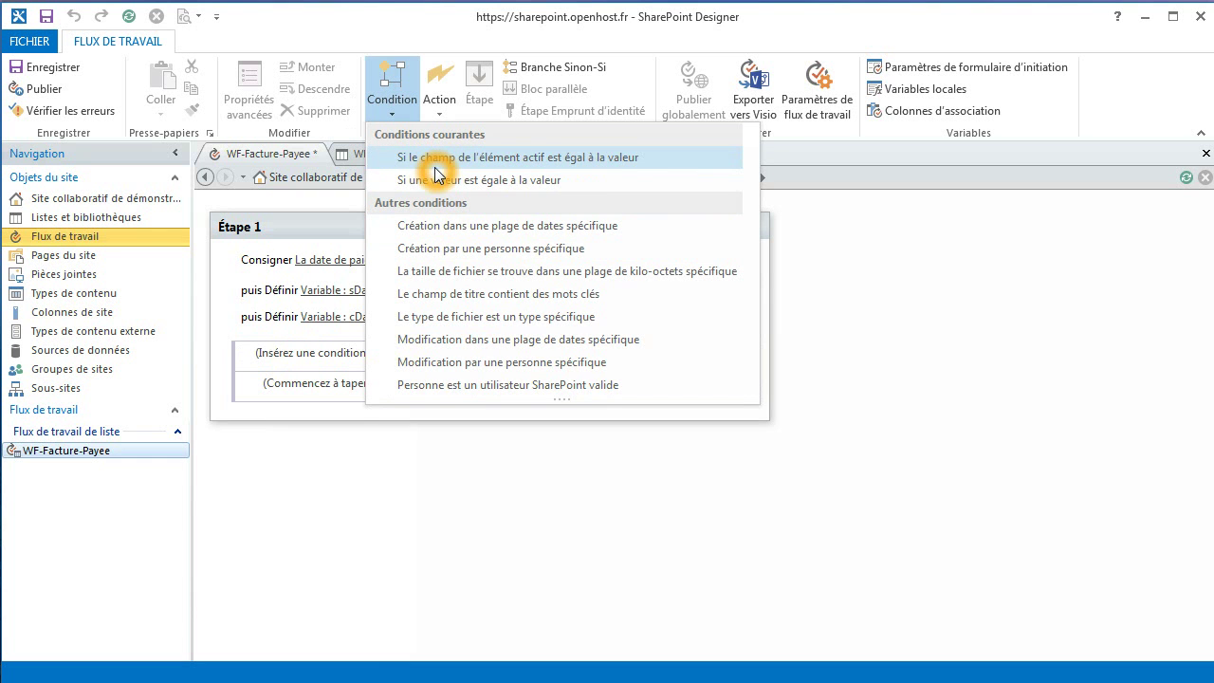
click(436, 181)
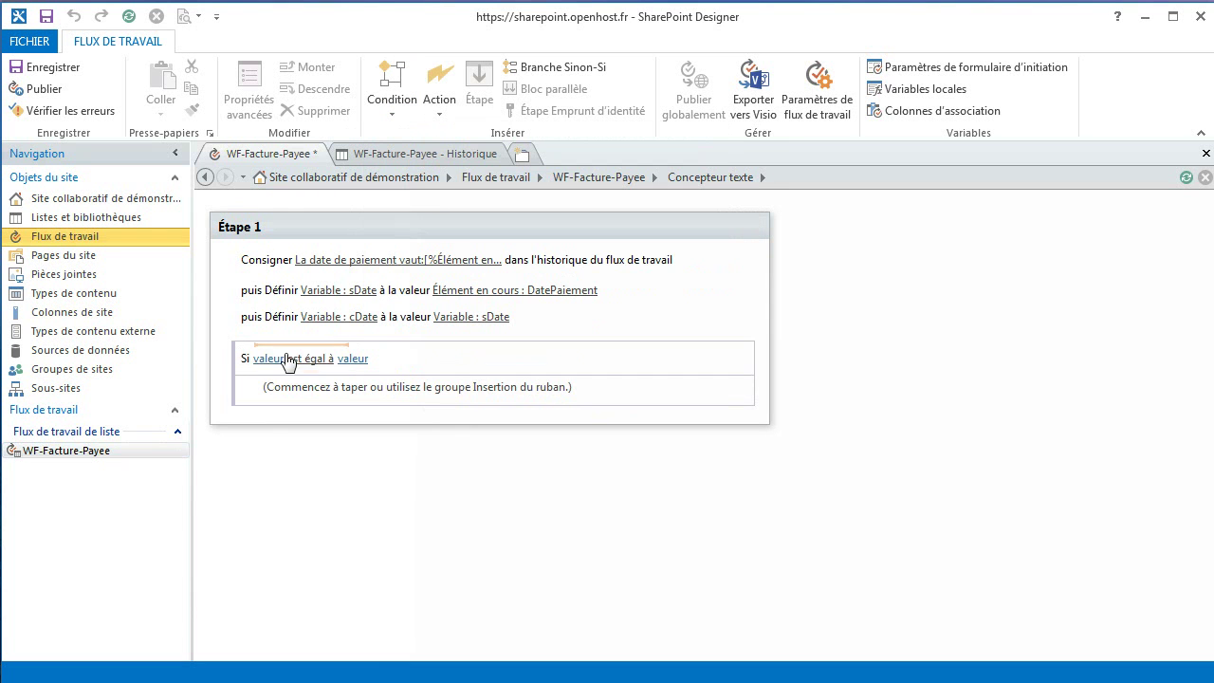
Set the first value of the condition to the workflow variable cDate
click(270, 360)
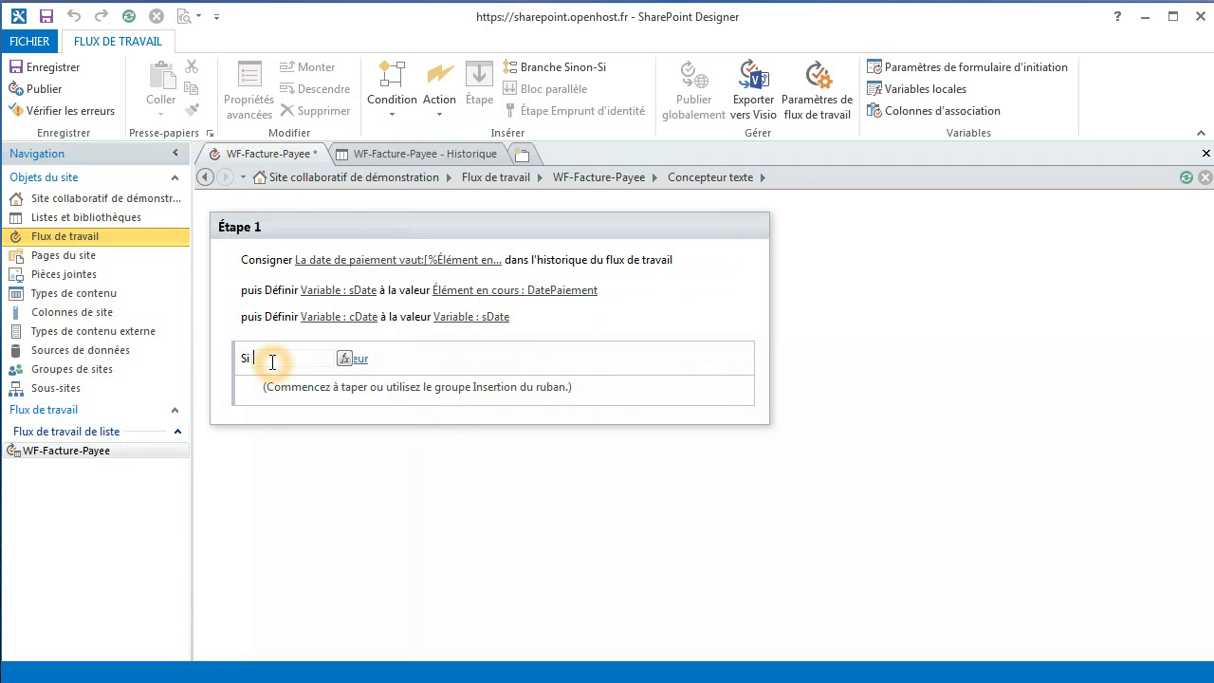
click(345, 360)
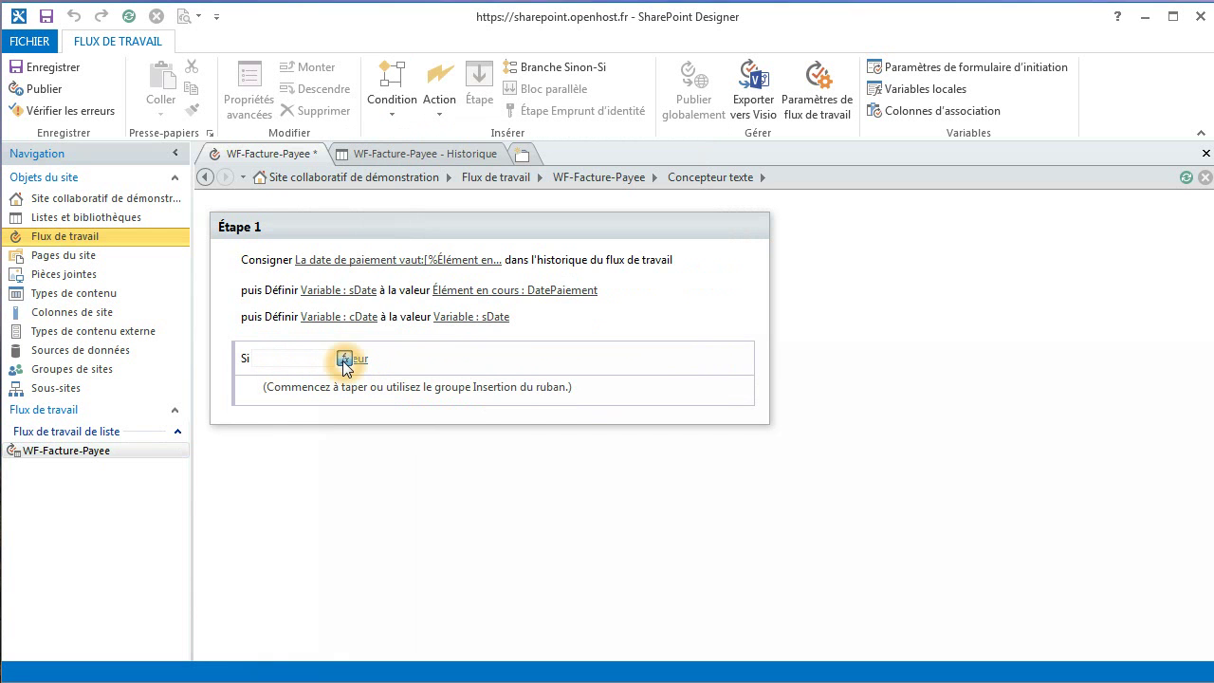
click(870, 335)
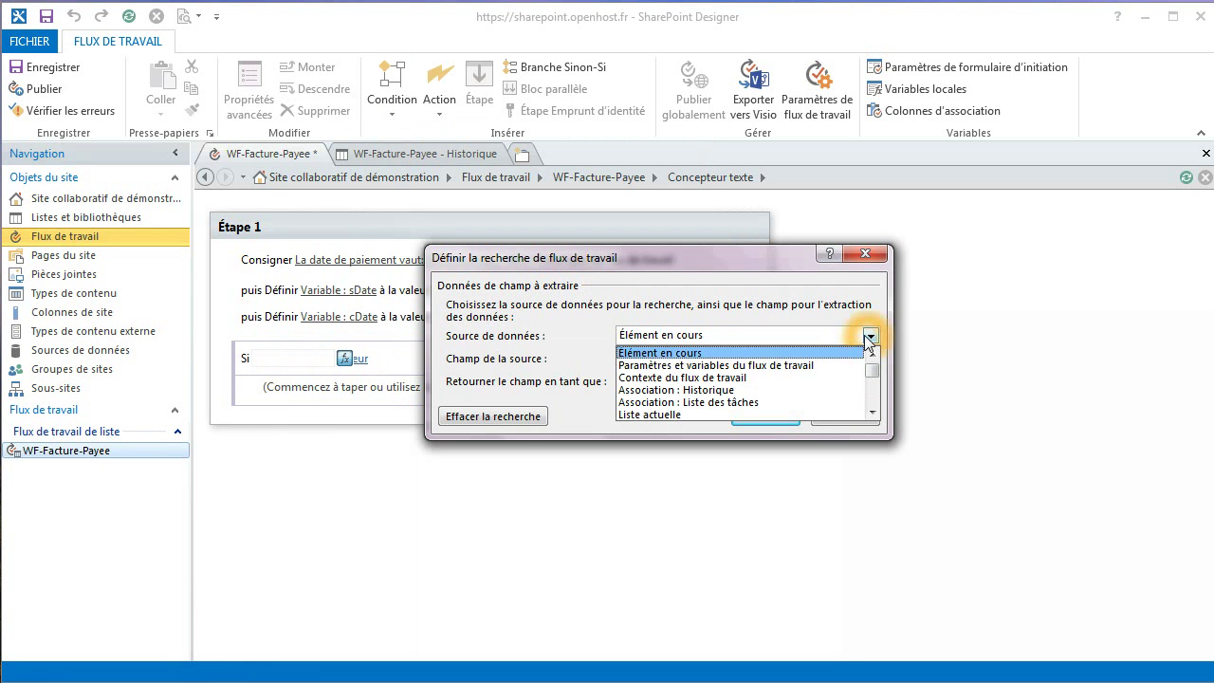
click(826, 368)
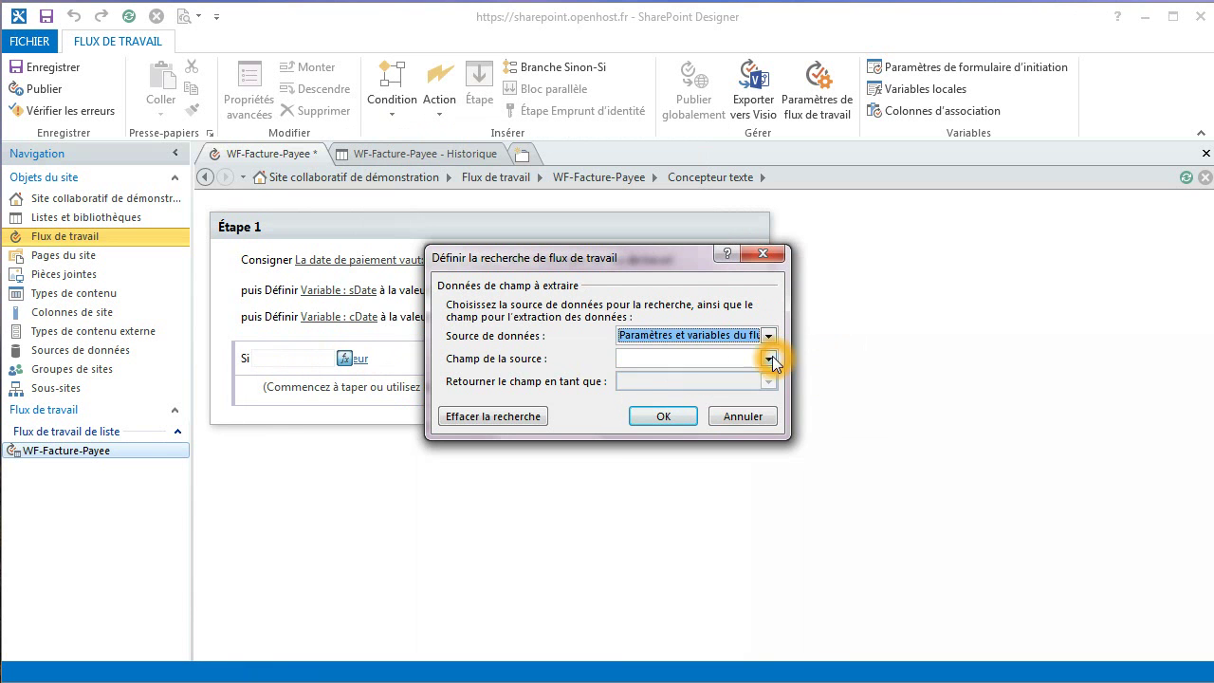
click(772, 359)
click(720, 374)
click(670, 411)
Set the comparison value of the cDate condition to 01/01/0001
click(403, 362)
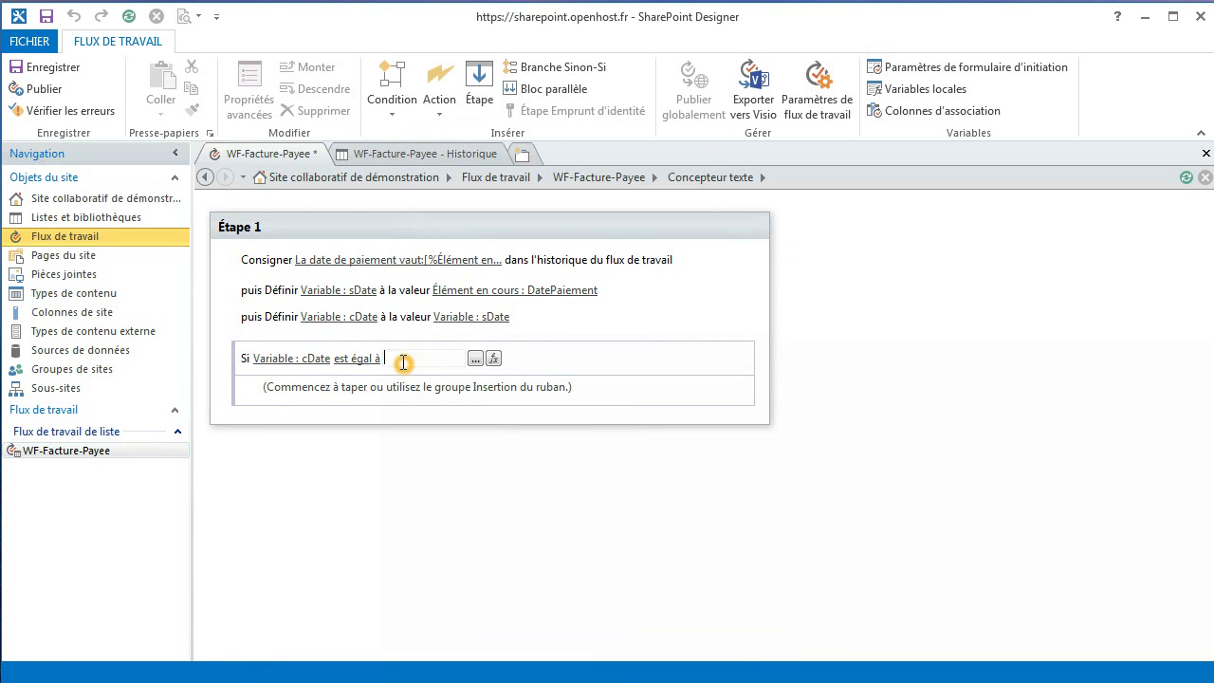
click(520, 390)
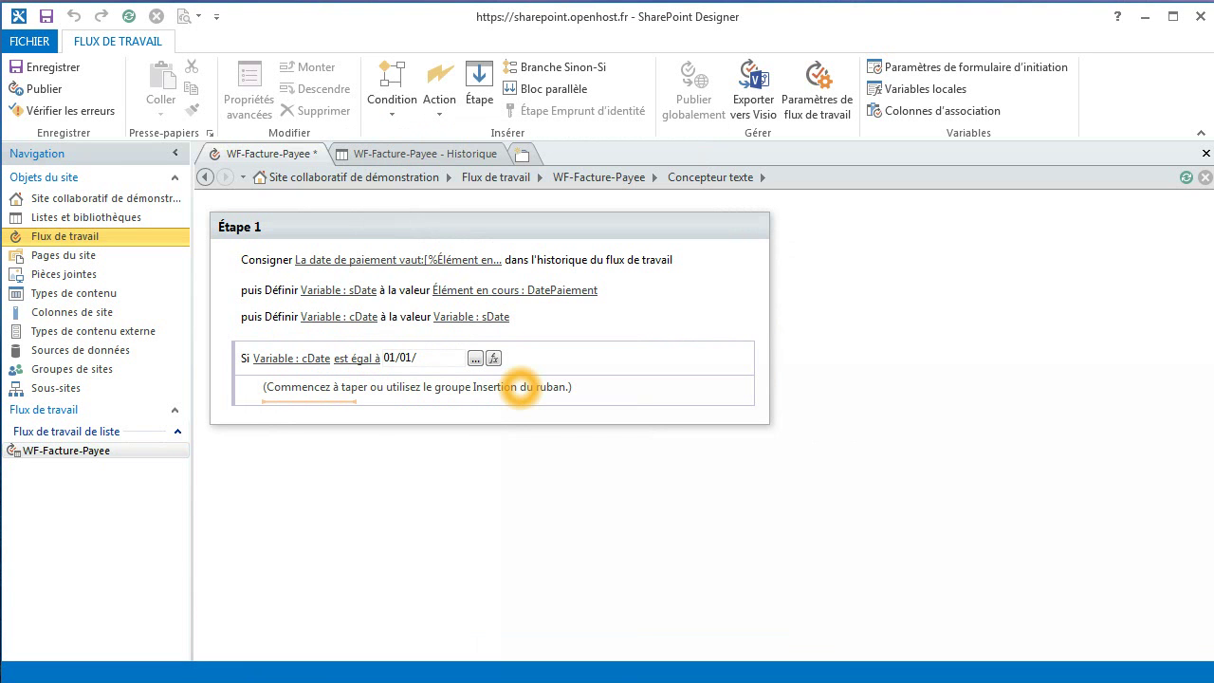
click(514, 374)
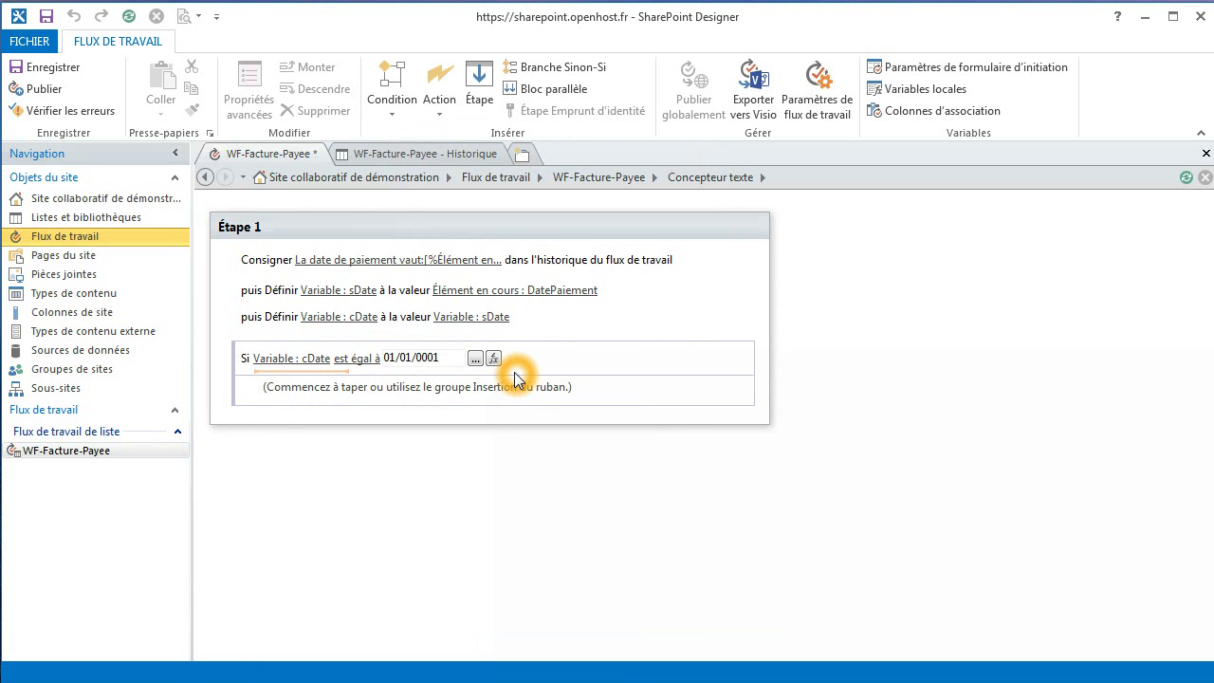
click(515, 378)
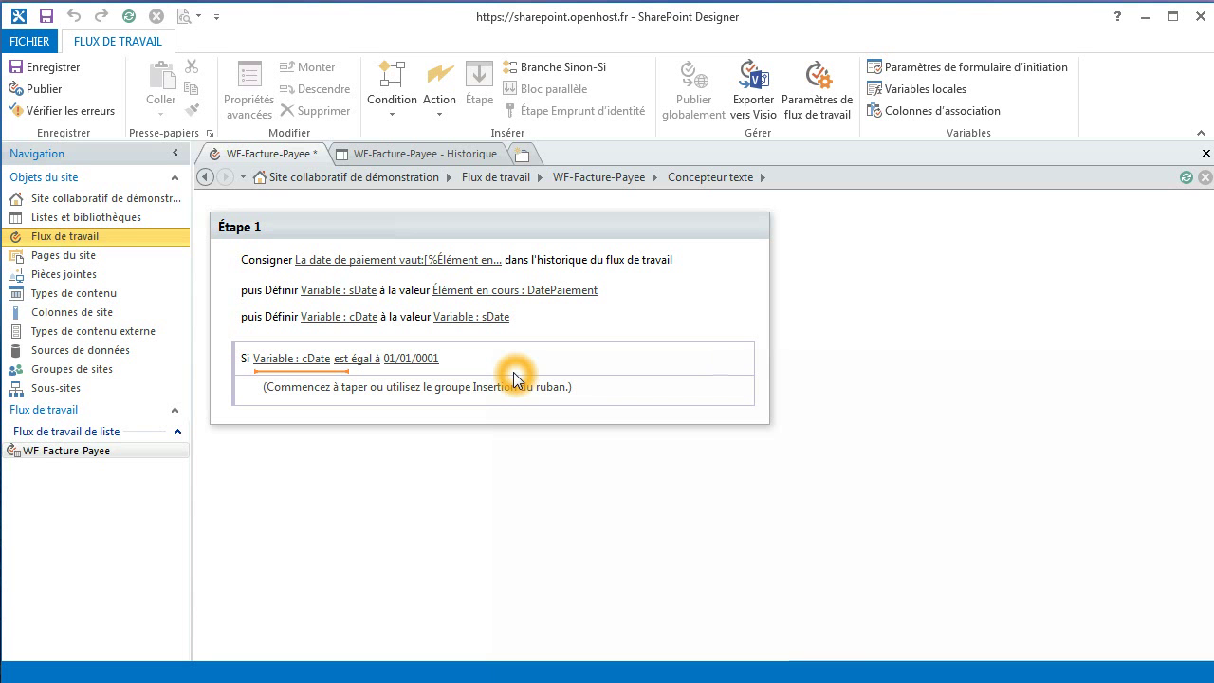
Switch to the browser and check the date and time logged in the Description column of the WF-Facture-Payee history list
click(1150, 19)
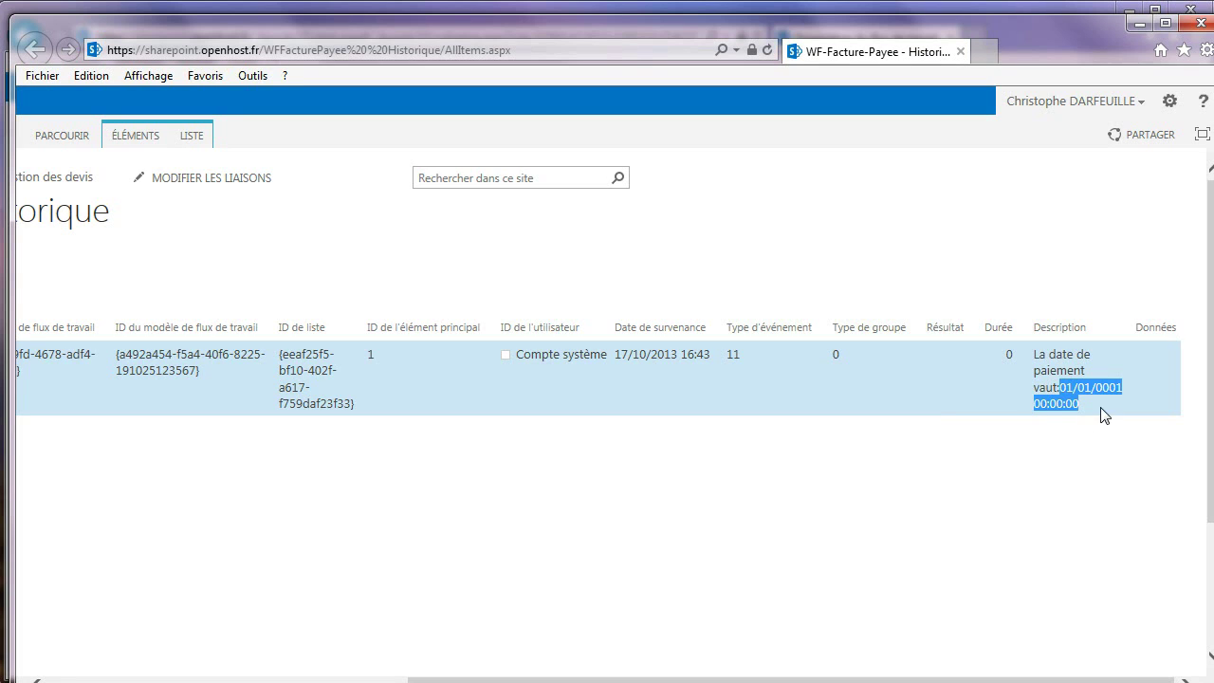
click(1100, 413)
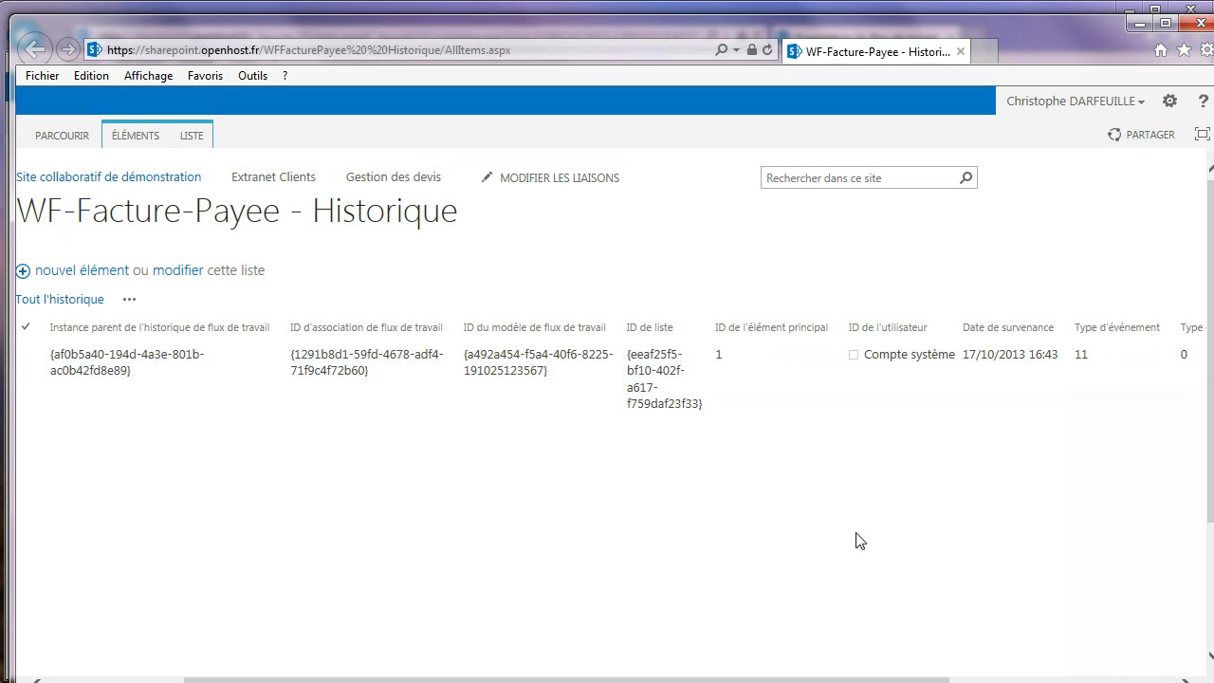
click(1076, 675)
drag(1090, 411, 1061, 390)
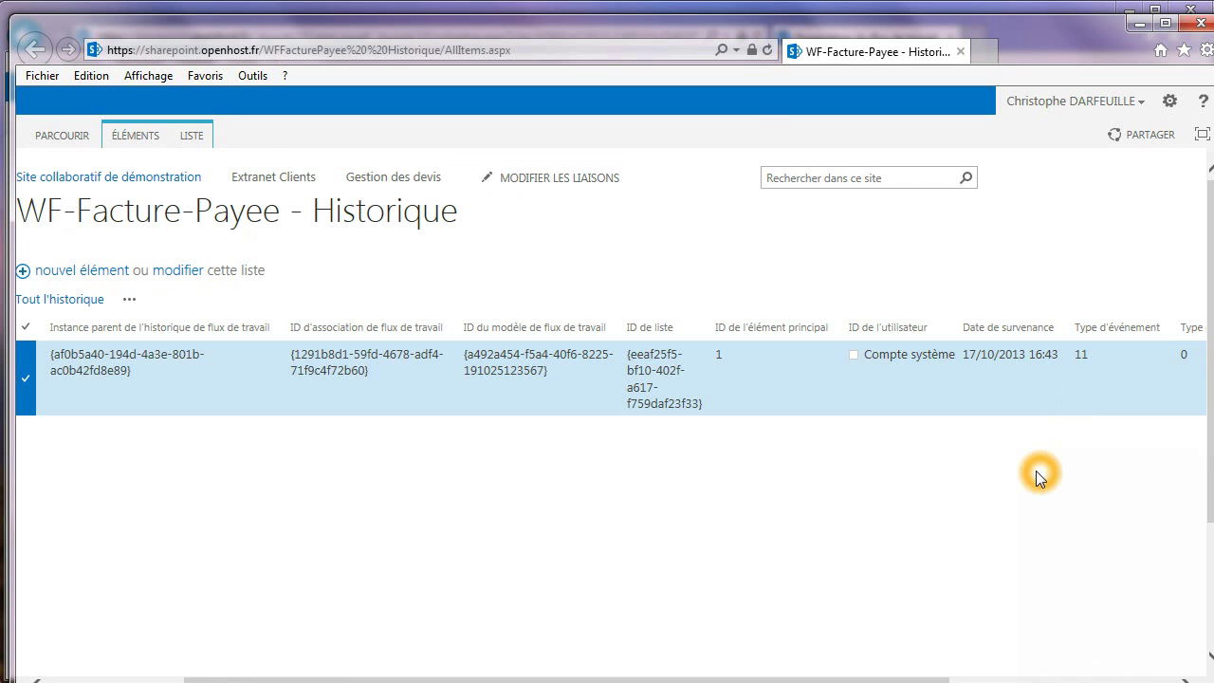
key(alt+Tab)
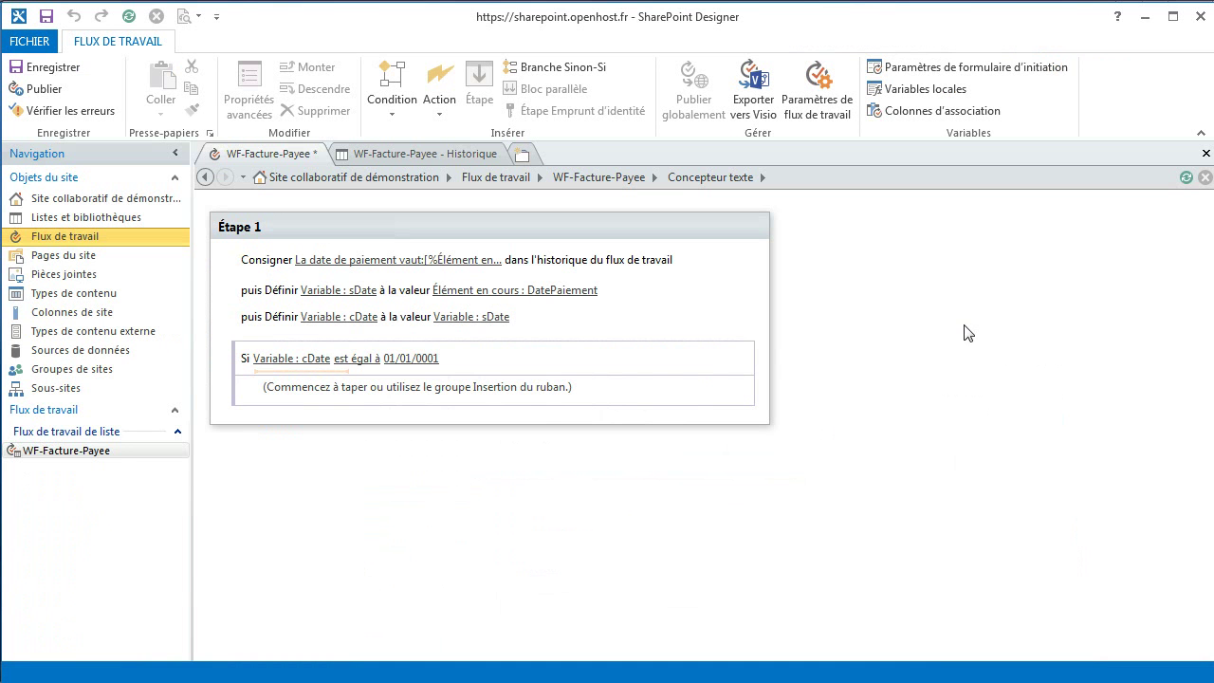
Switch to SharePoint Designer and set the comparison value of the cDate condition to 01/01/0001 00:00:00
click(418, 360)
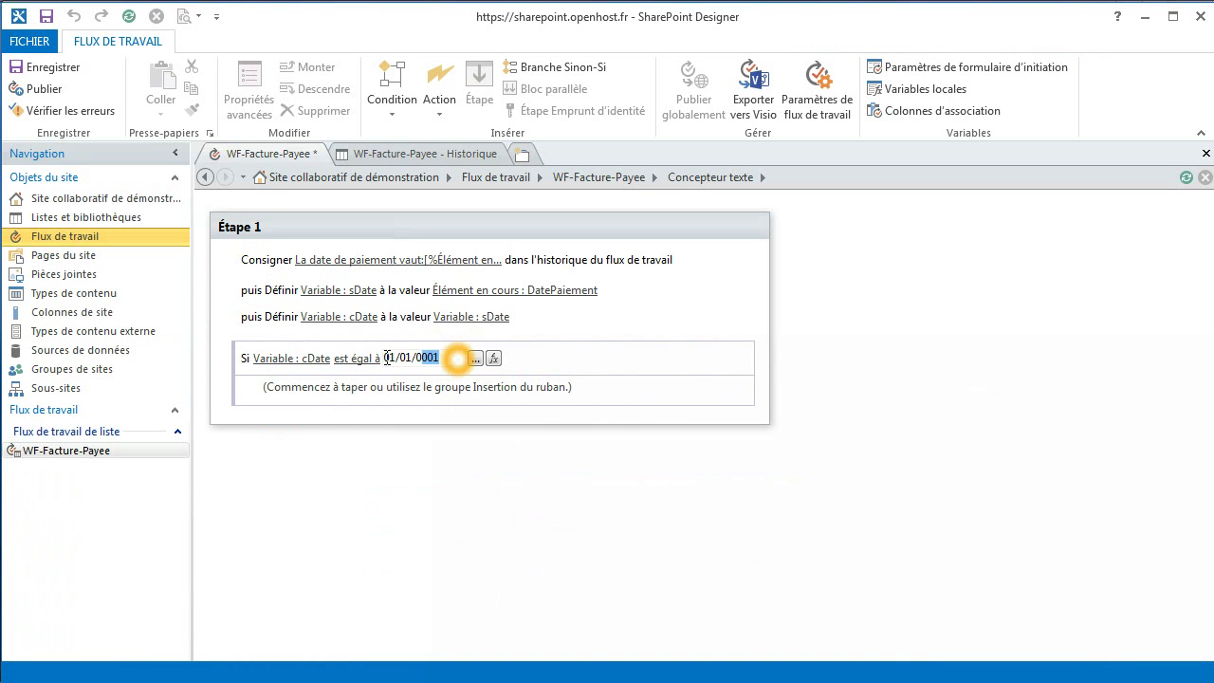
click(447, 359)
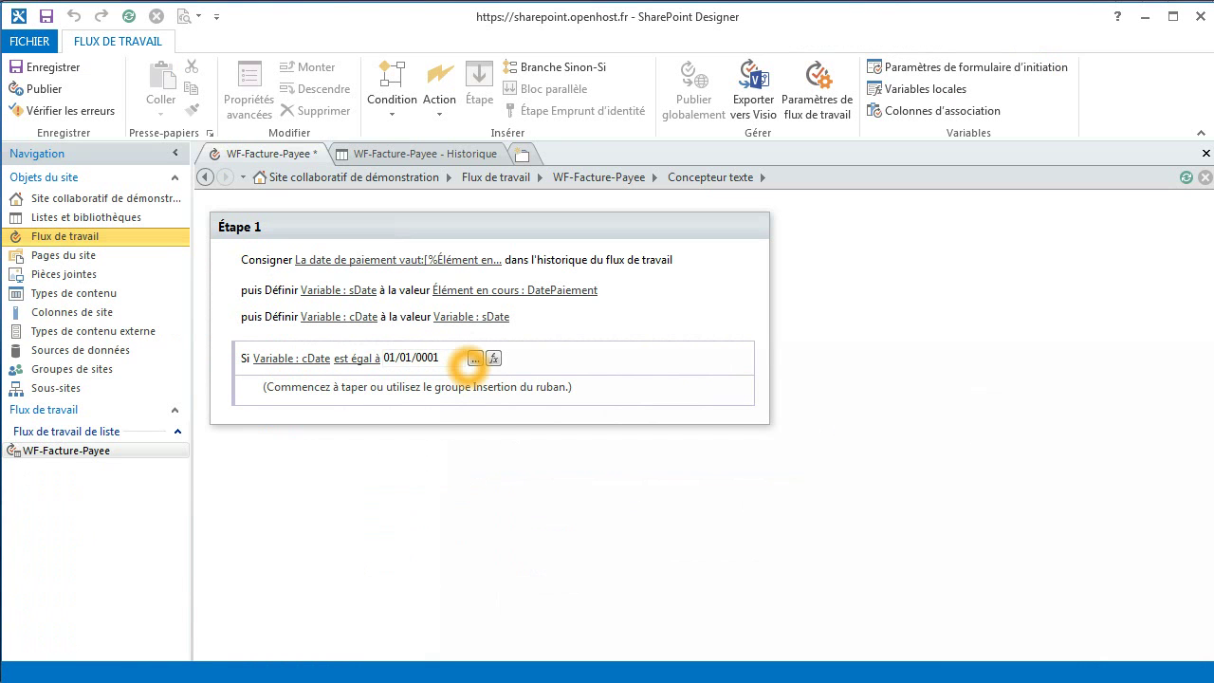
text(00:00:01)
click(406, 378)
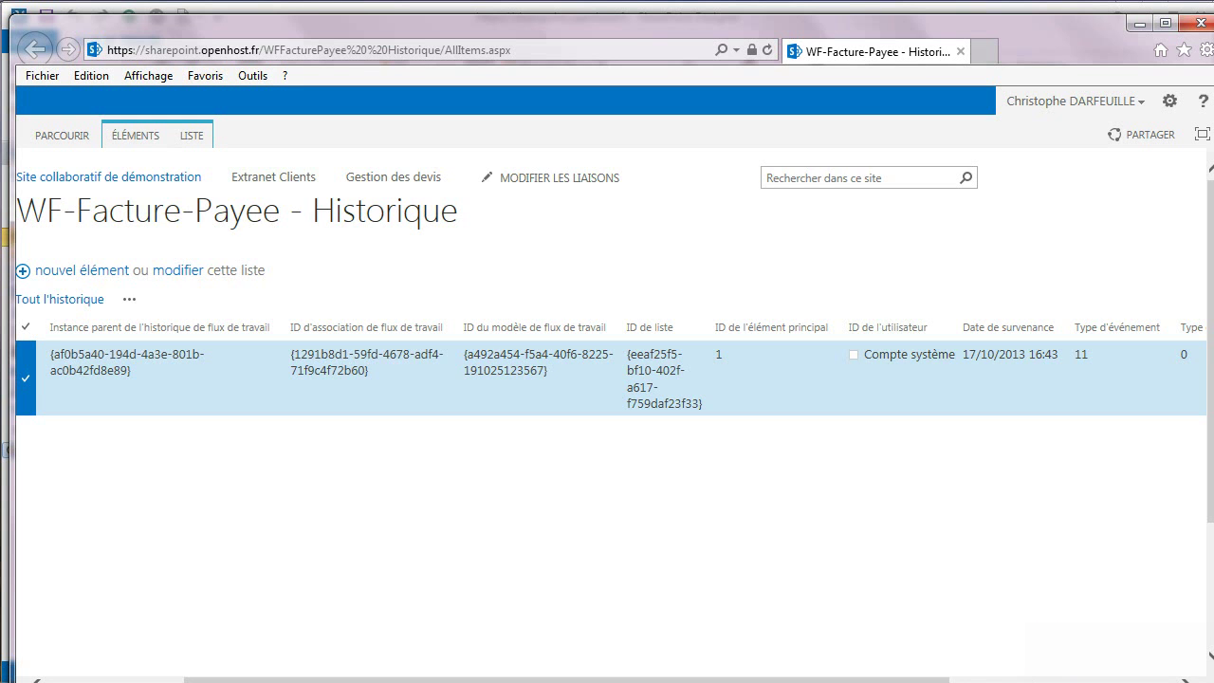
drag(903, 679, 1125, 679)
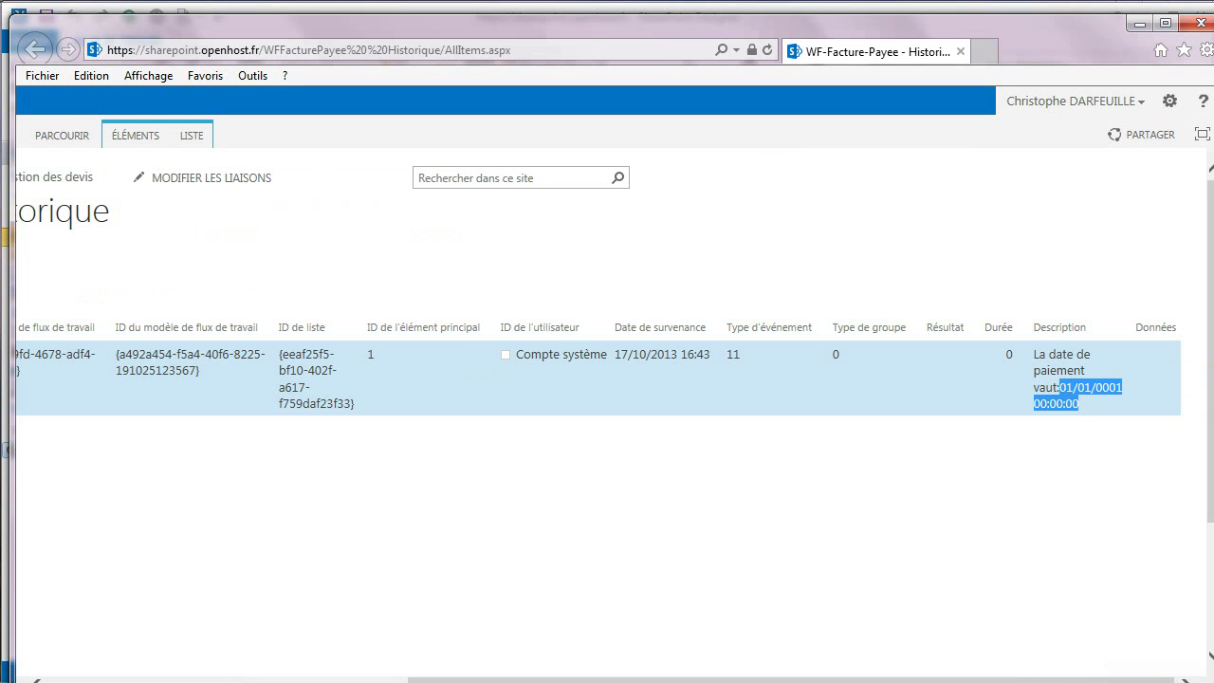
key(alt+Tab)
click(475, 358)
click(479, 358)
key(BackSpace)
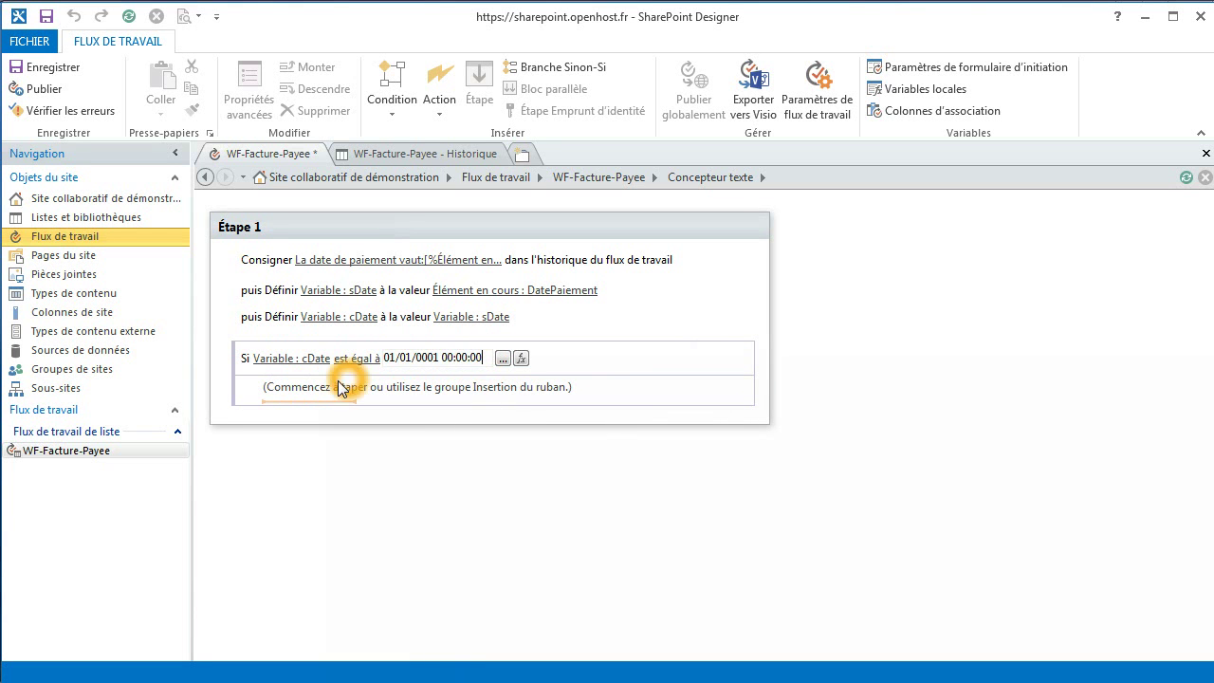
Insert a "Consigner dans l'historique" action inside the cDate condition block
click(302, 393)
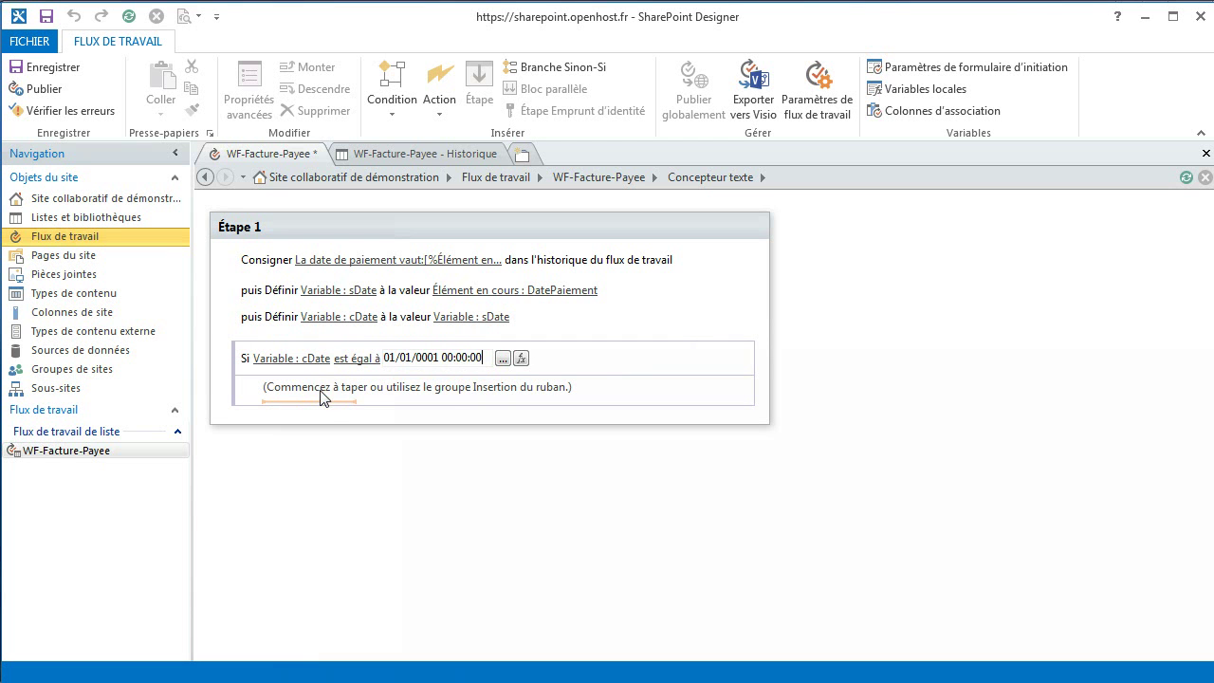
click(321, 394)
click(440, 81)
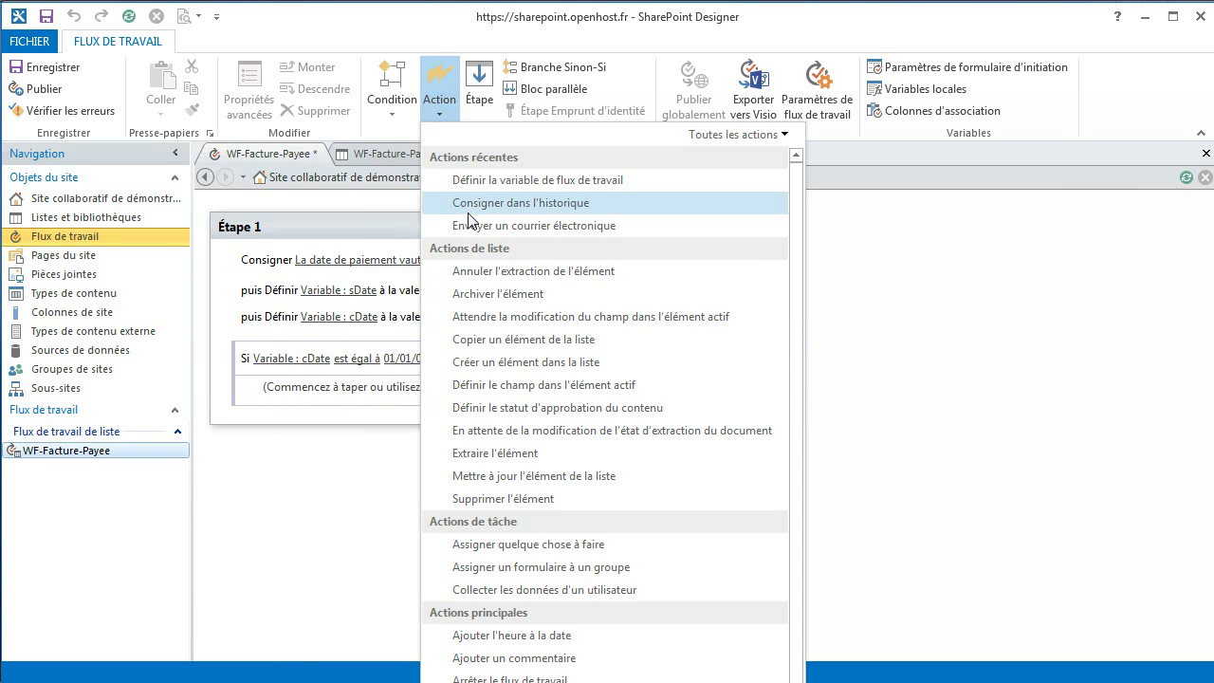
click(471, 204)
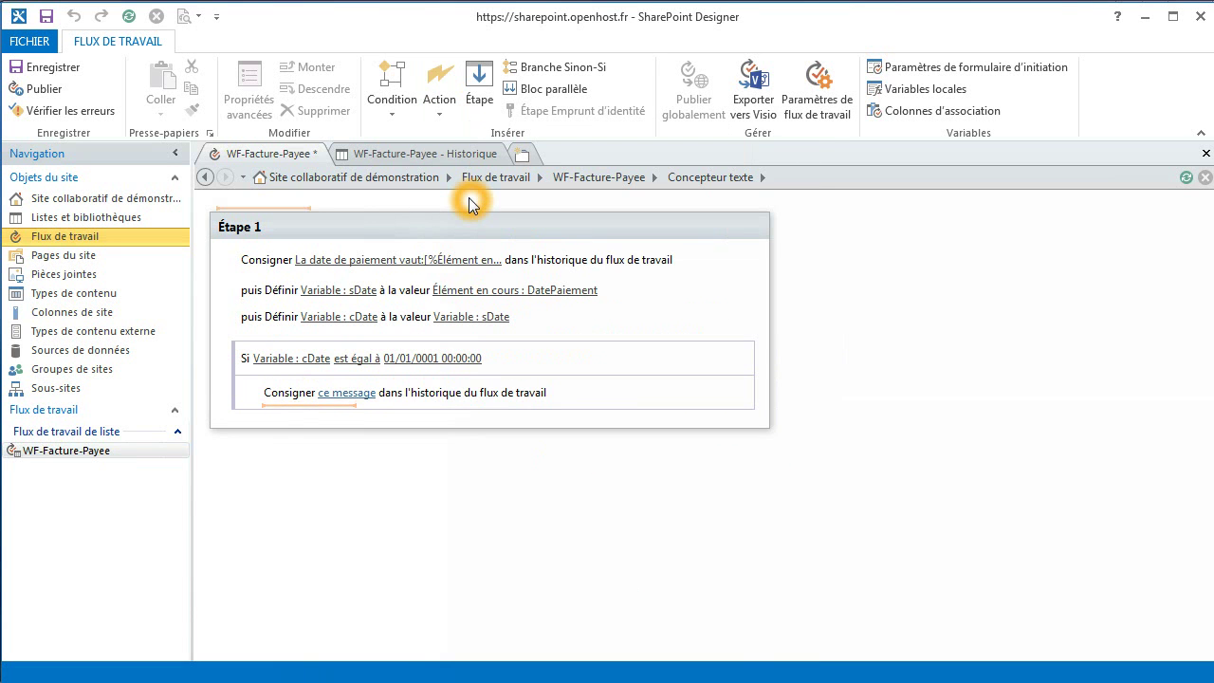
Set the message of the log action inside the condition to "La date n'est pas définie" with the string builder
click(350, 392)
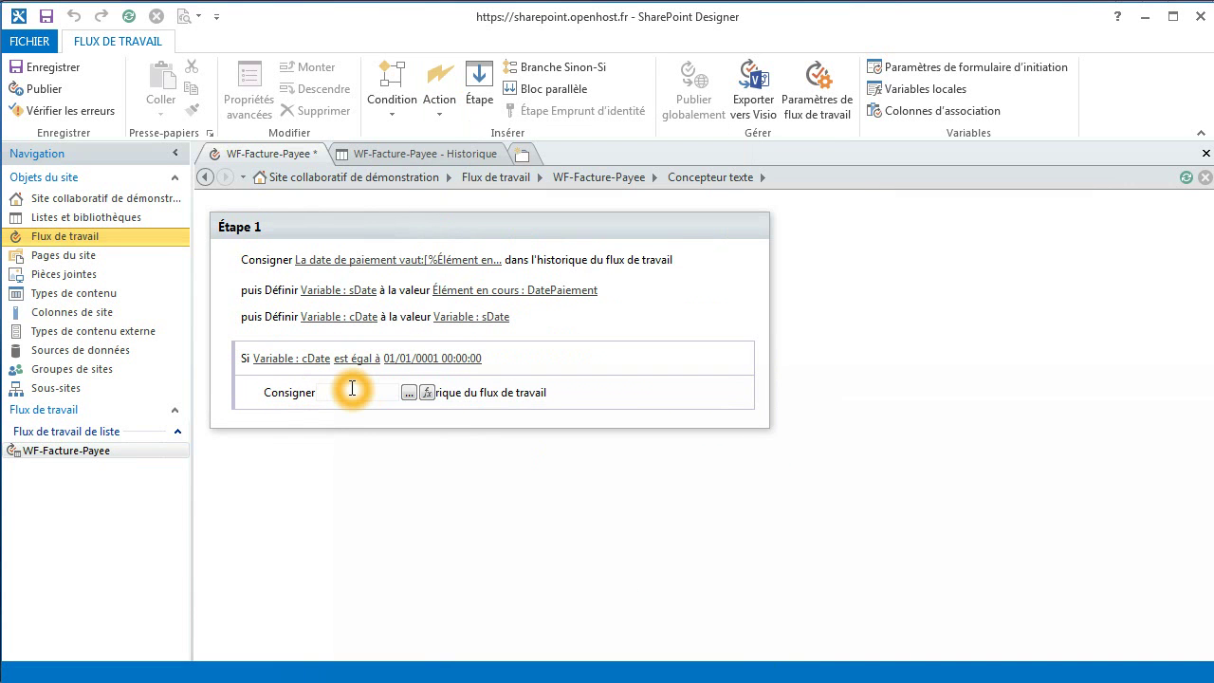
click(407, 389)
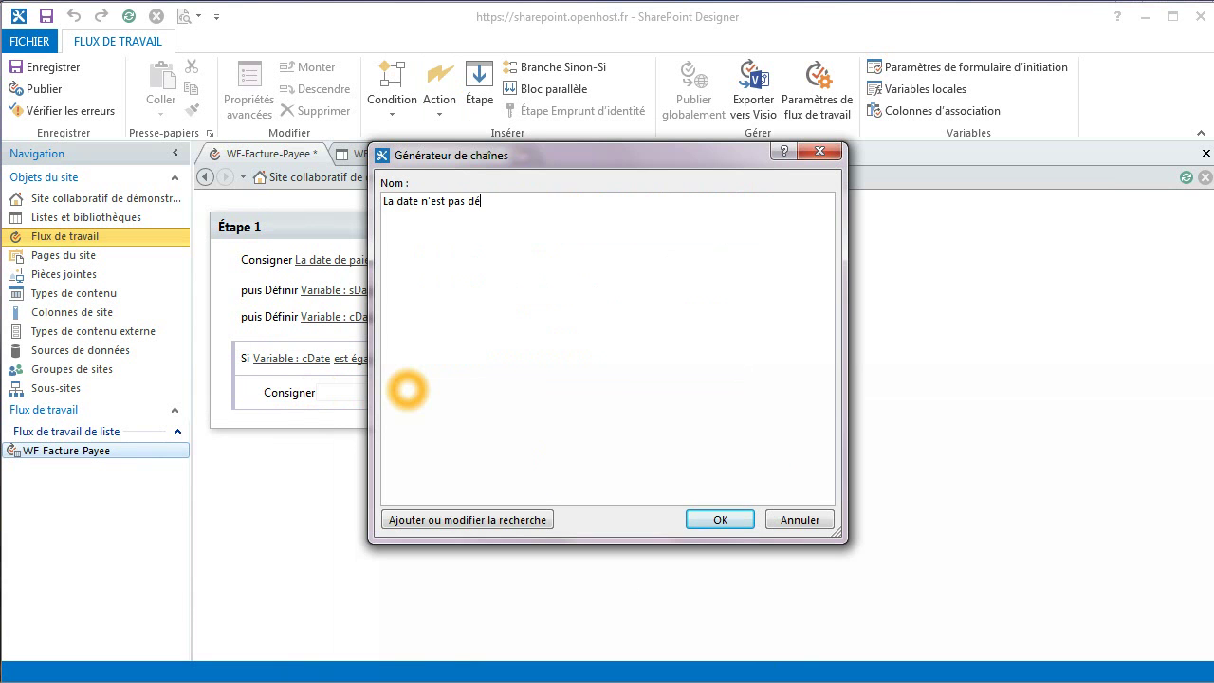
click(723, 522)
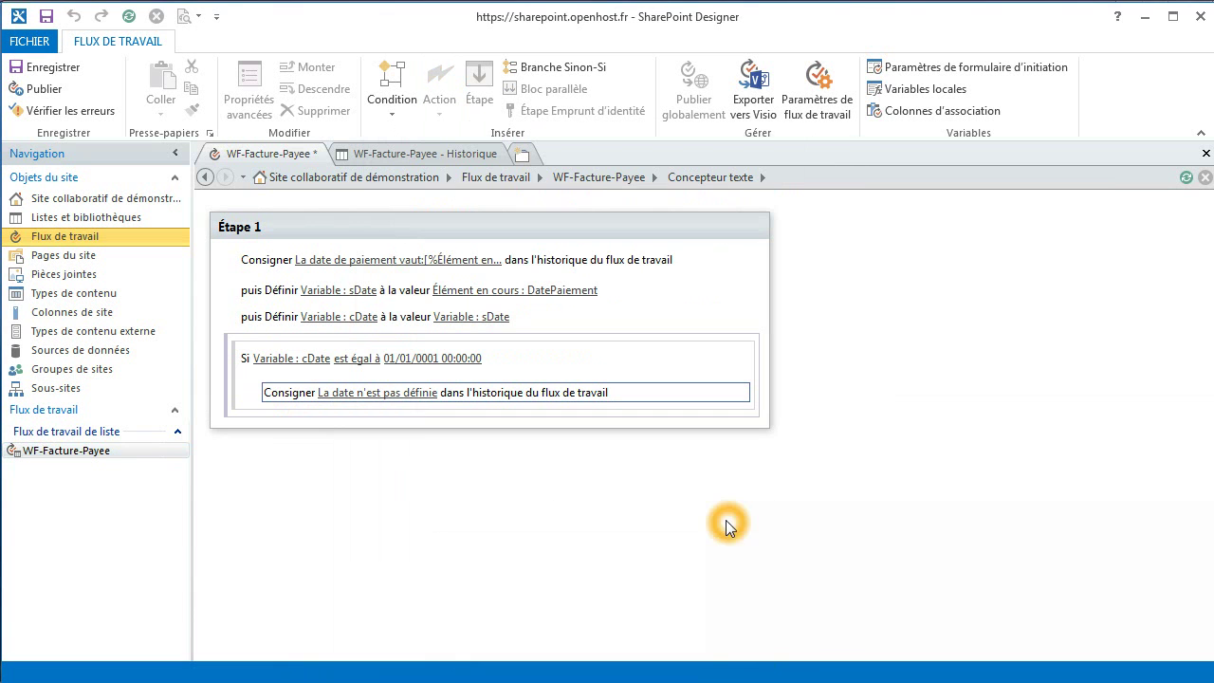
Insert a Sinon-Si branch below the "La date n'est pas définie" log action in the cDate condition block
click(268, 416)
right_click(268, 416)
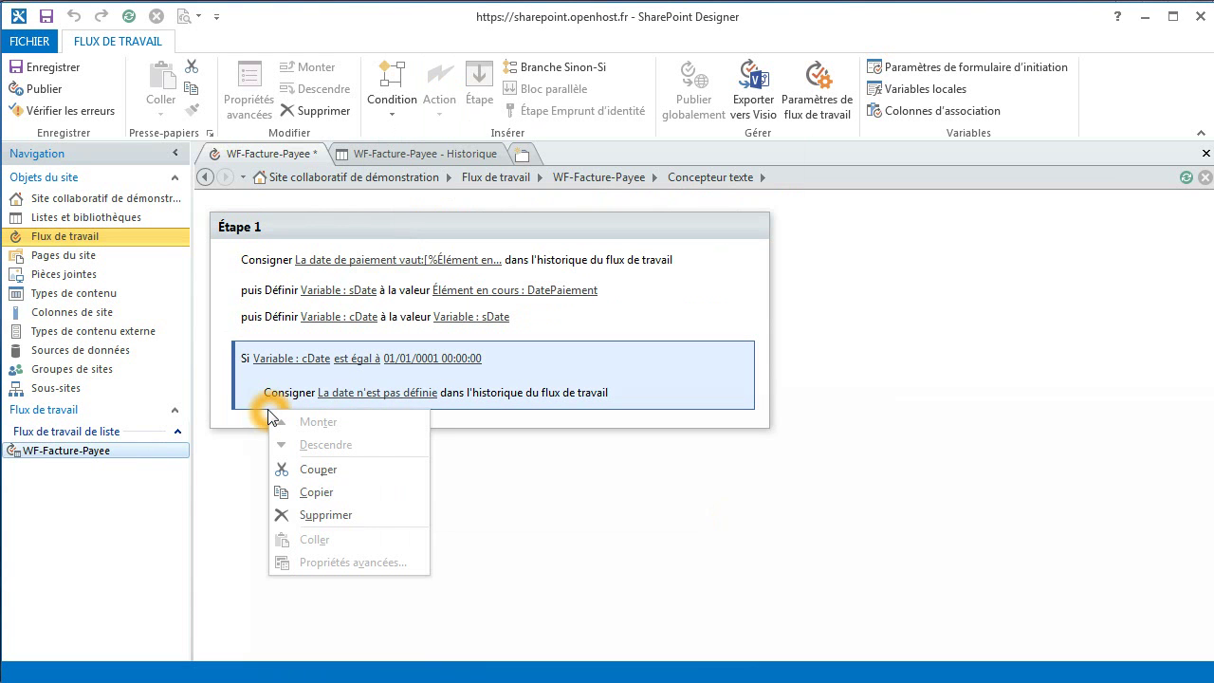
right_click(250, 417)
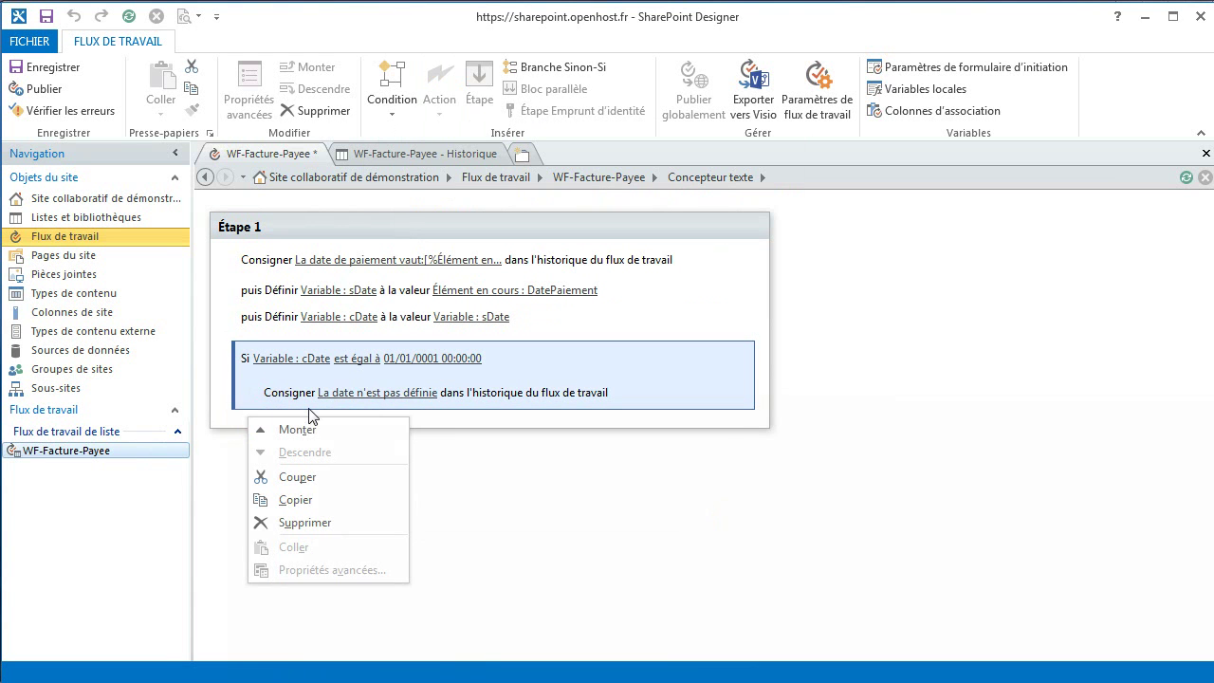
click(309, 409)
click(282, 407)
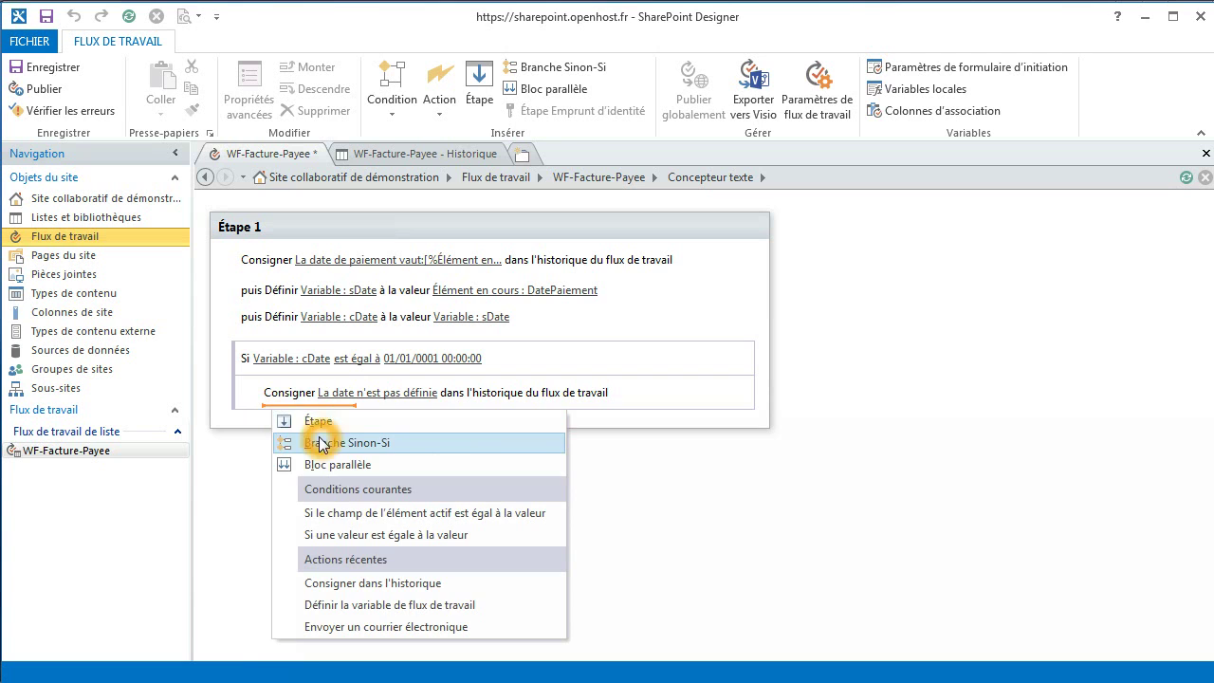